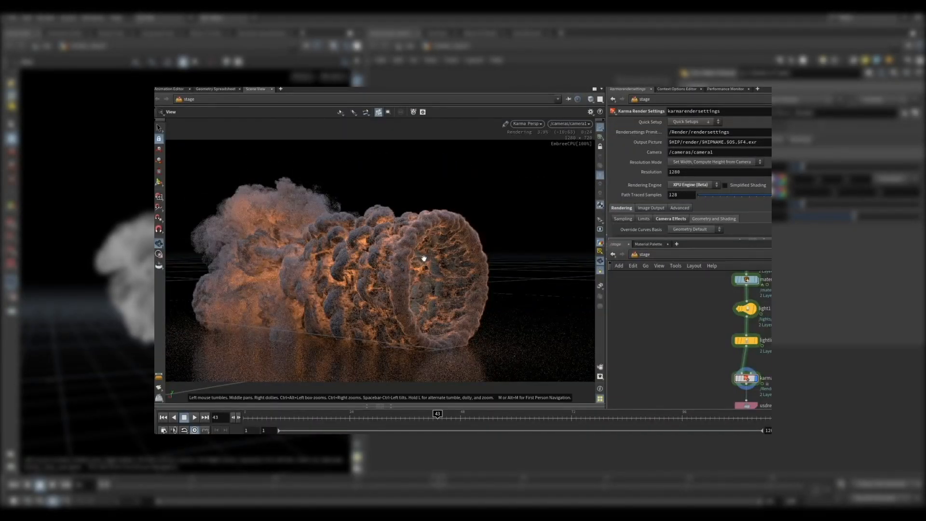
left_click_drag(424, 258, 367, 266)
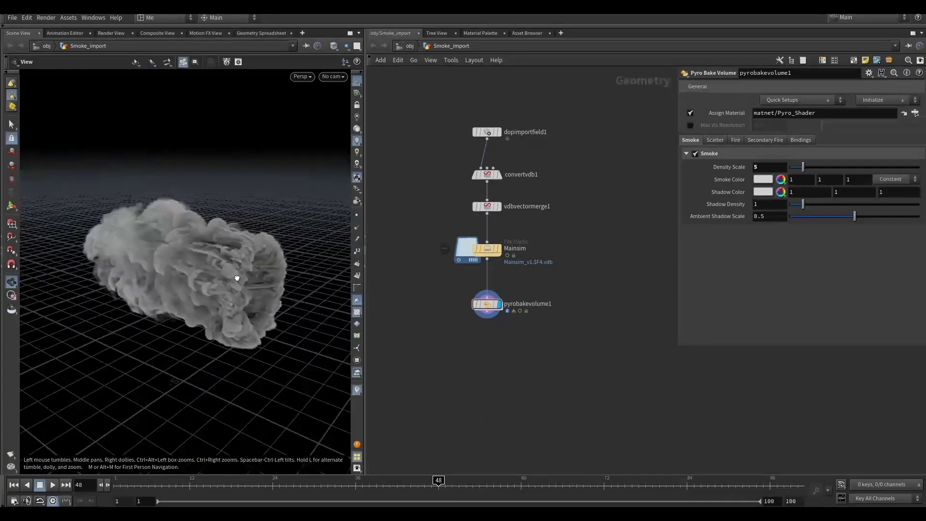
left_click_drag(416, 272, 580, 232)
mouse_move(598, 281)
left_mouse_down()
mouse_move(395, 337)
mouse_move(599, 284)
left_mouse_up()
scroll(526, 305, "up", 4)
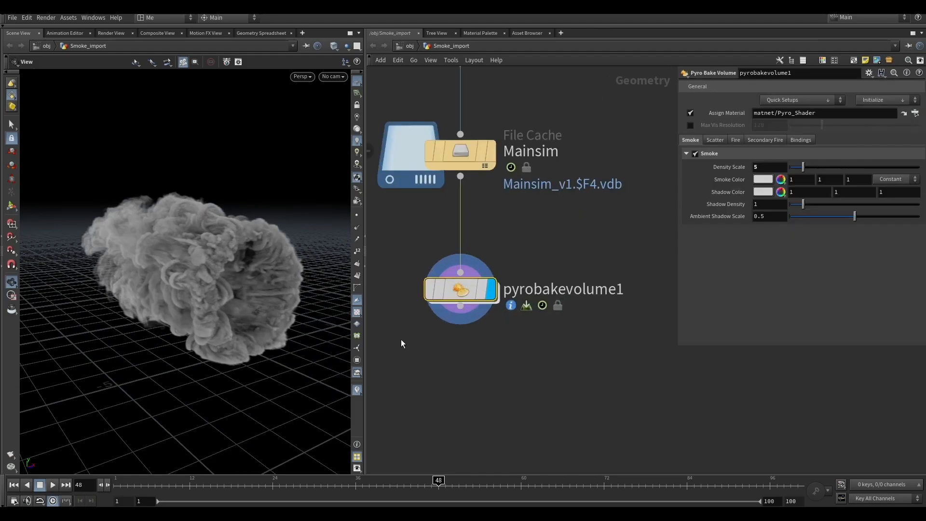
scroll(239, 275, "up", 5)
mouse_move(258, 290)
left_mouse_down()
mouse_move(234, 287)
mouse_move(229, 260)
mouse_move(258, 286)
left_mouse_up()
scroll(230, 260, "down", 3)
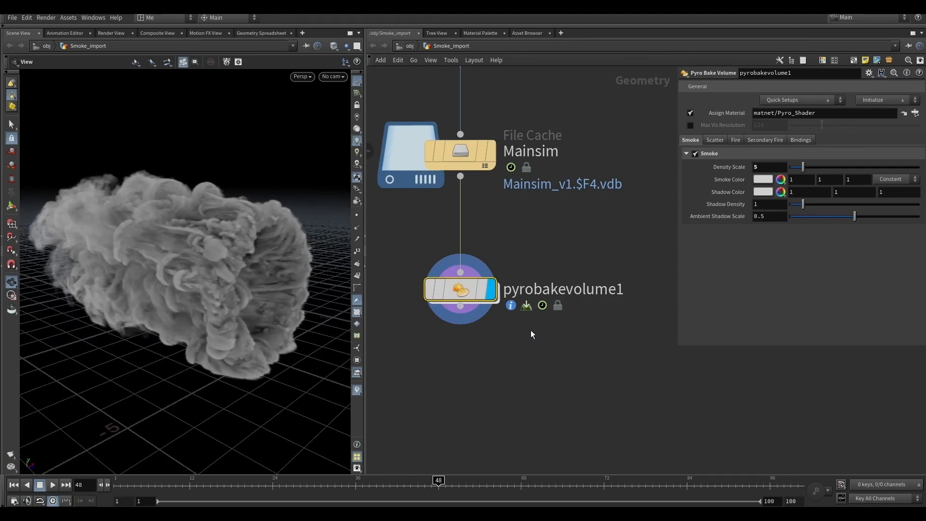
Add a Null node after pyrobakevolume1 and name it Out_portal
scroll(525, 337, "down", 3)
key("Tab")
type("nul")
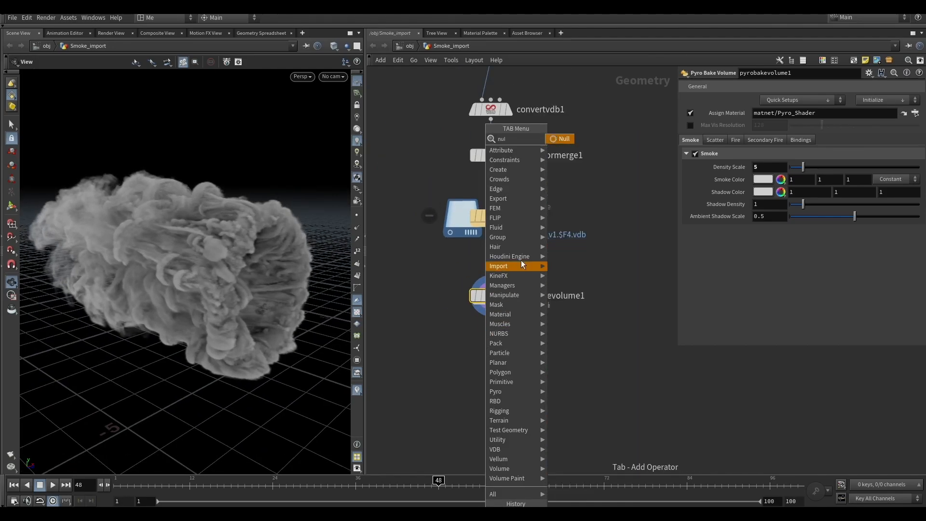
left_click(563, 139)
left_click(521, 346)
left_click_drag(526, 347, 462, 353)
type("Out_portal")
key("Return")
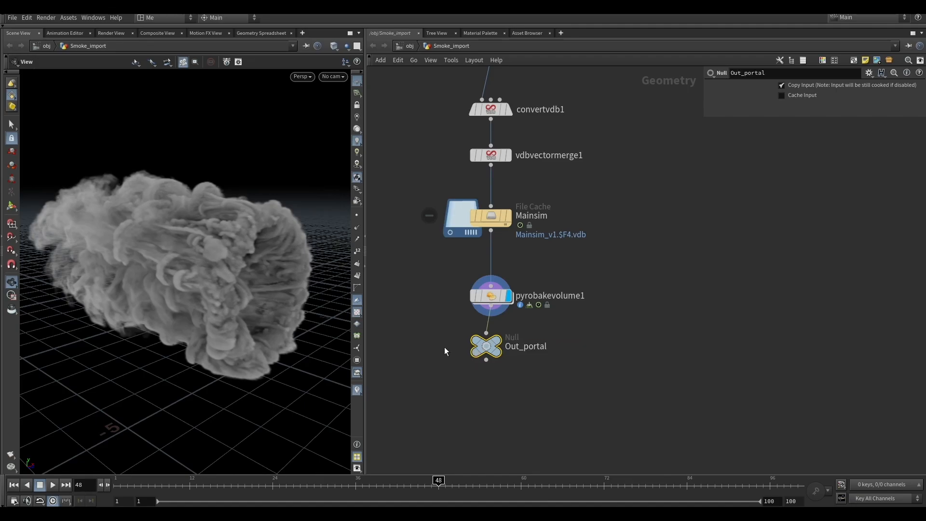
Make the Out_portal null the displayed node, aligned beneath pyrobakevolume1, and copy the node
left_click(497, 341)
left_click_drag(487, 347, 549, 336)
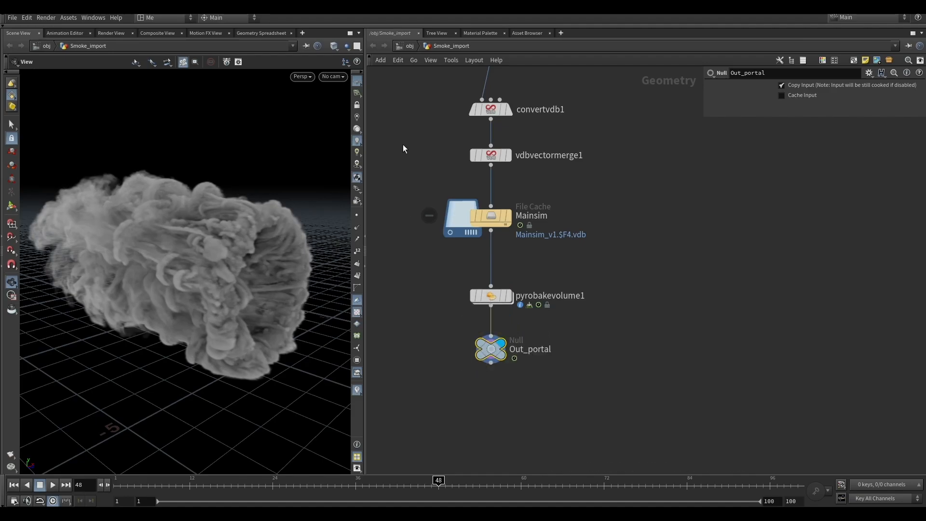
key("ctrl+c")
key("ctrl+c")
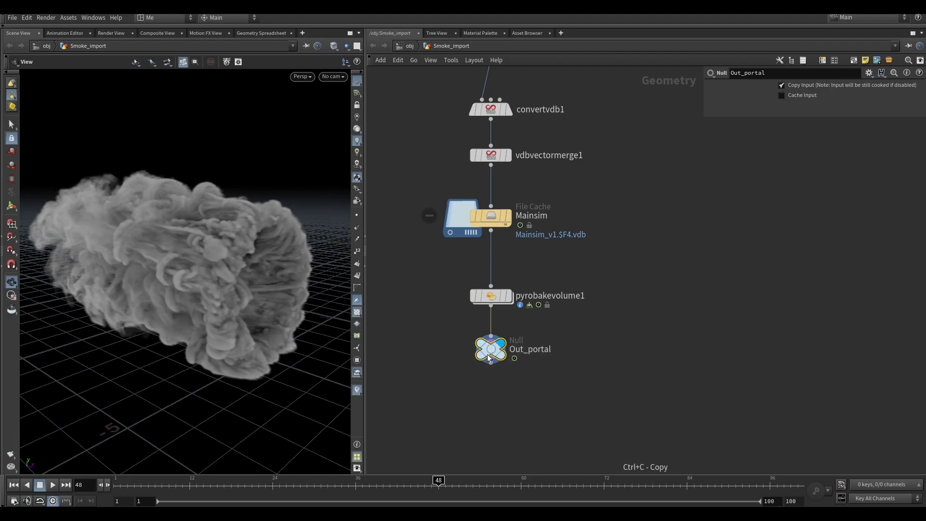
Switch to the Solaris desktop and resize its panes so the parameter and network areas are wider
left_click(165, 17)
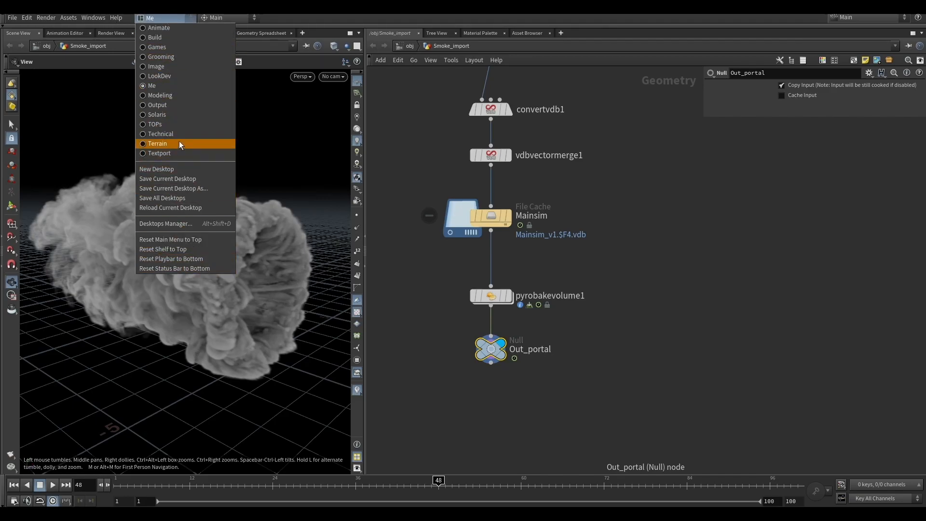
left_click(154, 115)
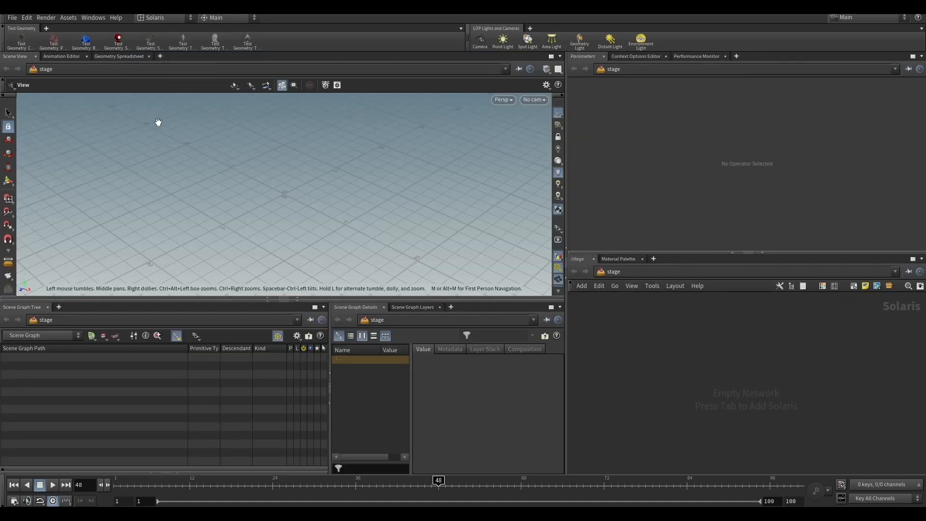
left_click_drag(244, 300, 244, 315)
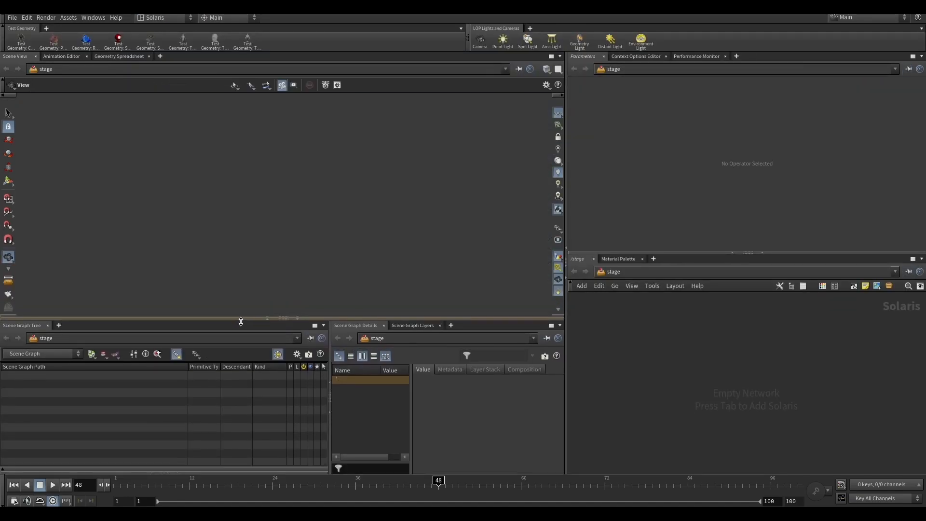
left_click_drag(236, 217, 256, 209)
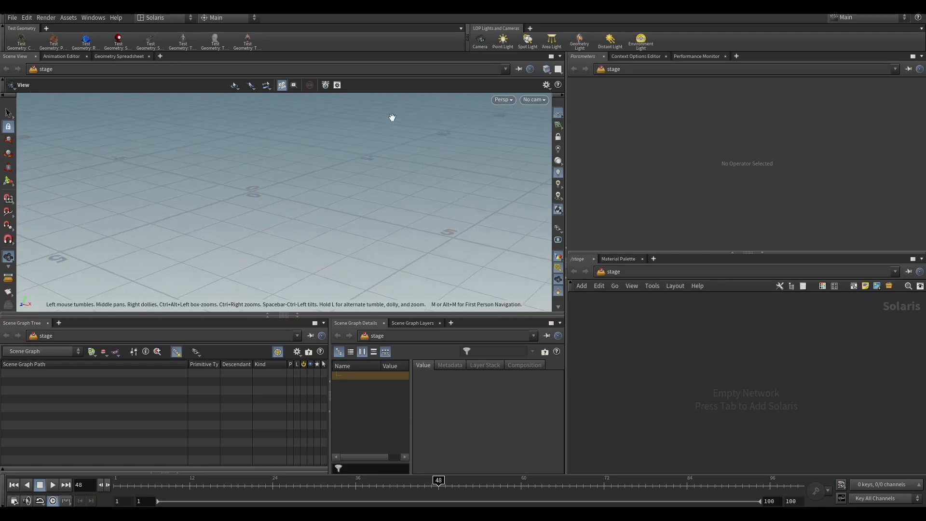
left_click_drag(565, 299, 471, 309)
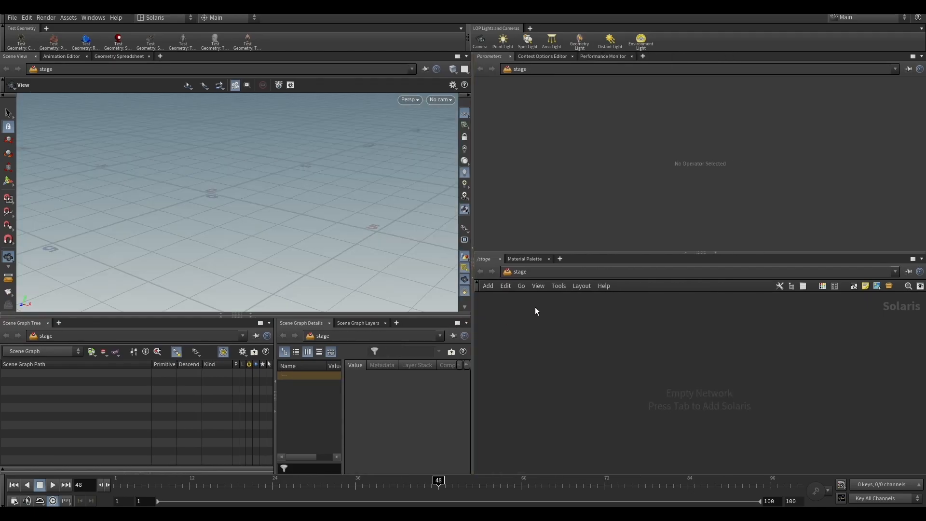
left_click(523, 272)
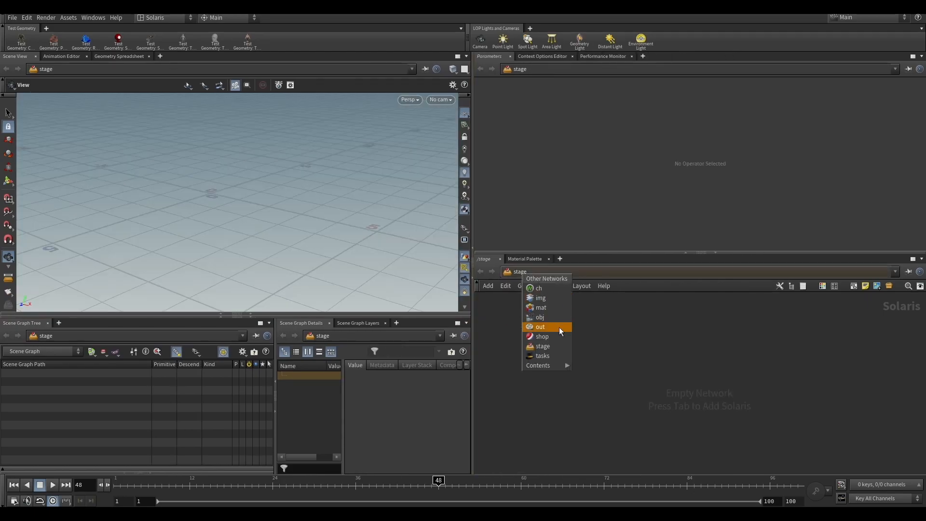
left_click(553, 346)
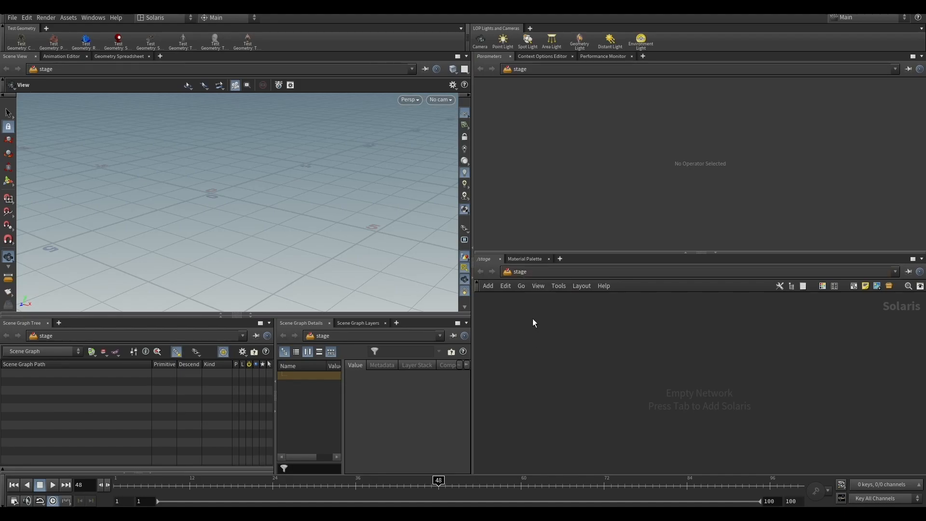
left_click_drag(202, 166, 213, 198)
left_click(410, 100)
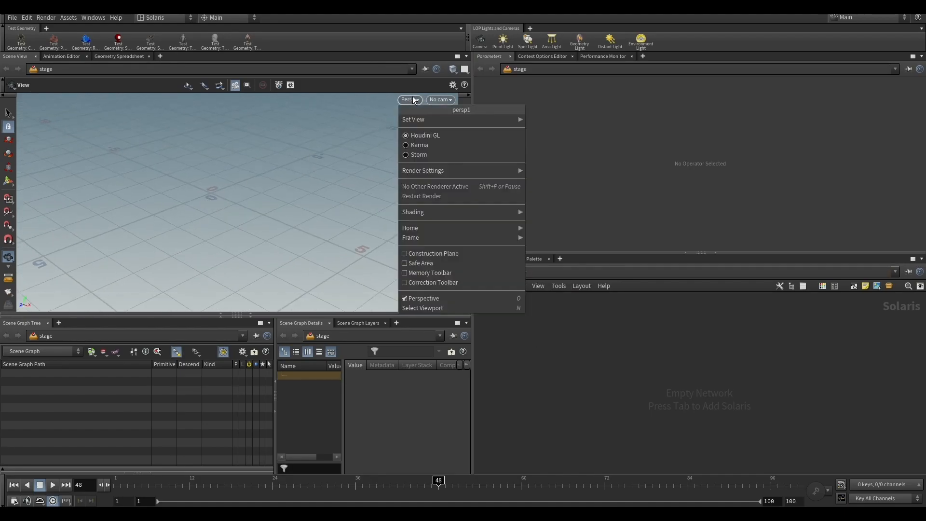
left_click(418, 146)
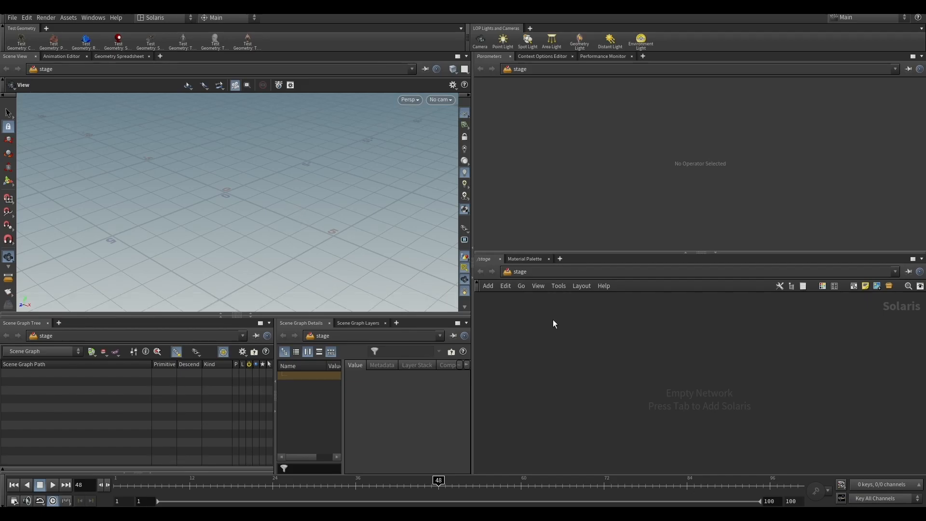
Add a SOP Import node to the stage network and set its SOP path to /obj/Smoke_import/Out_portal
key("Tab")
type("so")
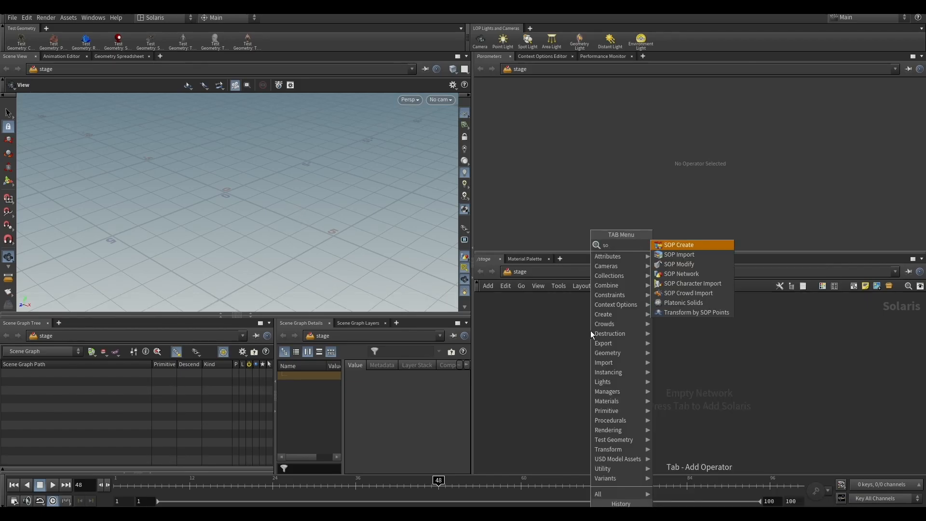
left_click(697, 261)
left_click(640, 360)
left_click_drag(640, 361, 642, 335)
left_click(566, 98)
key("ctrl+v")
key("Return")
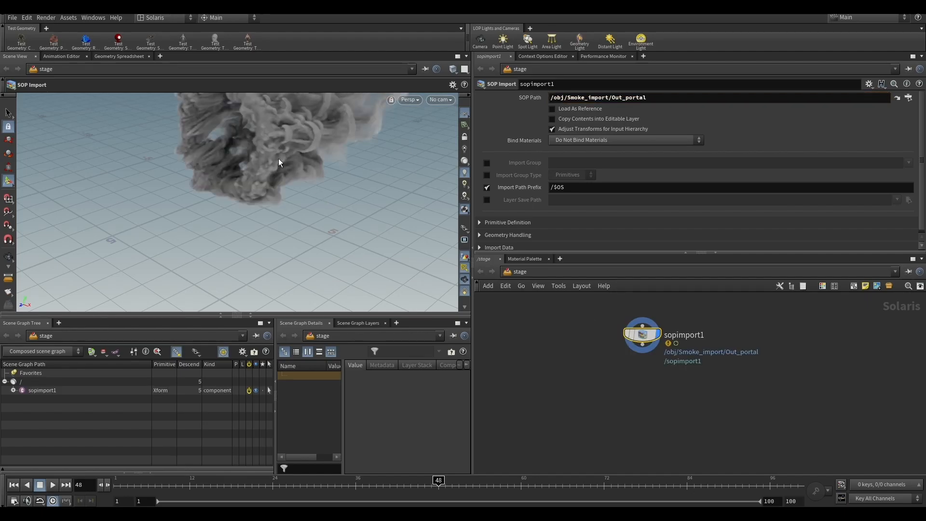
Enlarge the scene viewport's height and frame the imported smoke in it
left_click_drag(246, 180, 205, 92, "alt")
left_click_drag(203, 316, 203, 363)
left_click_drag(241, 222, 256, 201, "alt")
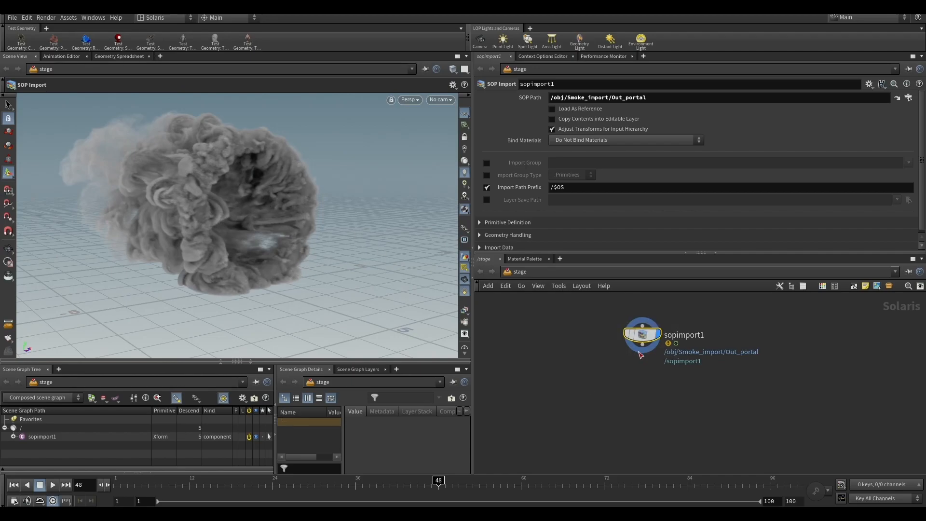
Add a Camera node connected below sopimport1 and make it the displayed node
left_click_drag(644, 335, 644, 324)
left_click(643, 334)
key("Tab")
type("camer")
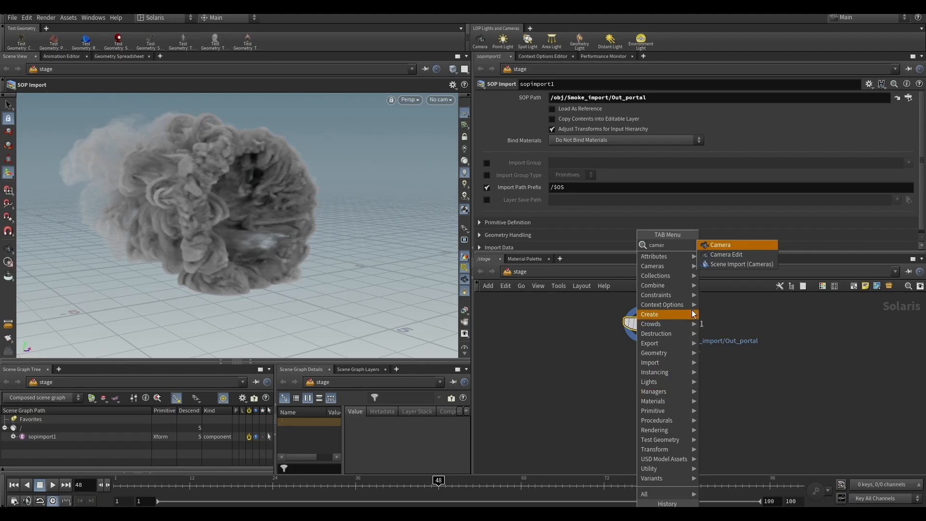
left_click(731, 244)
left_click(645, 390)
left_click_drag(645, 389, 644, 387)
left_click(656, 386)
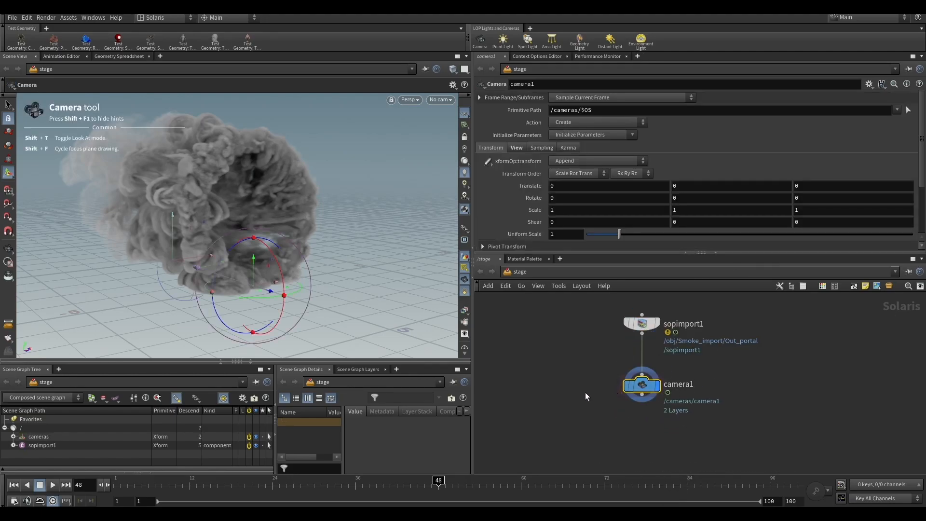
Look through camera1 and, with the camera locked to the view, frame the smoke at about -21.4, 3.7, 21.3, rotated about -2.4, -42.4, 0; unlock it
left_click(440, 100)
left_click(452, 111)
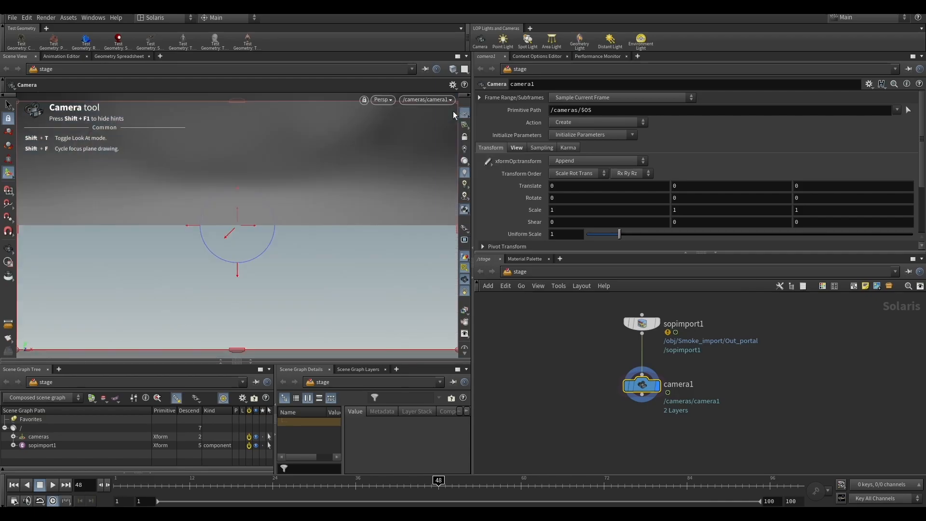
left_click(465, 139)
scroll(302, 229, "down", 15)
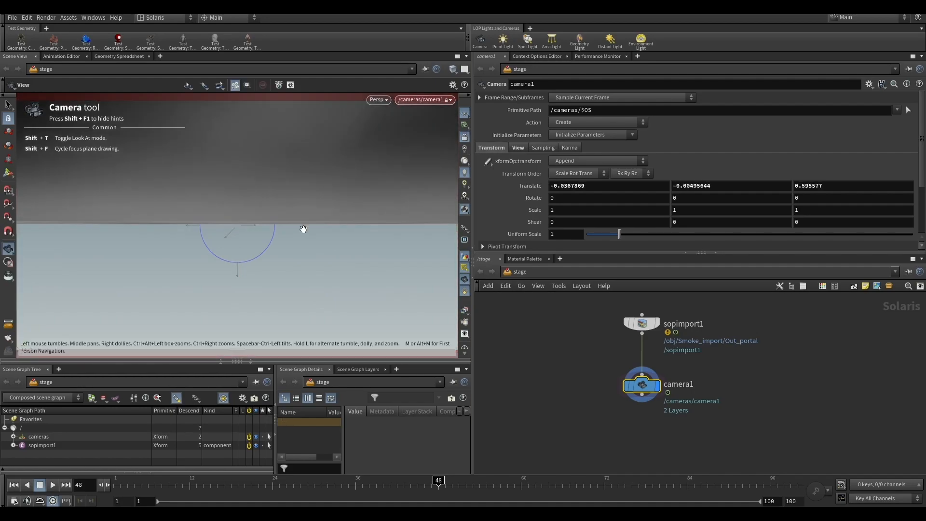
scroll(284, 282, "down", 15)
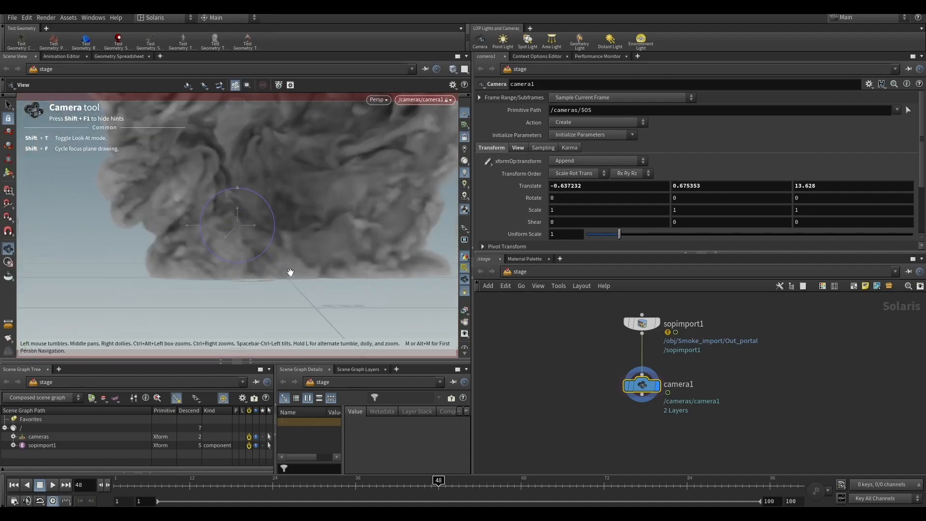
left_click_drag(293, 227, 352, 208)
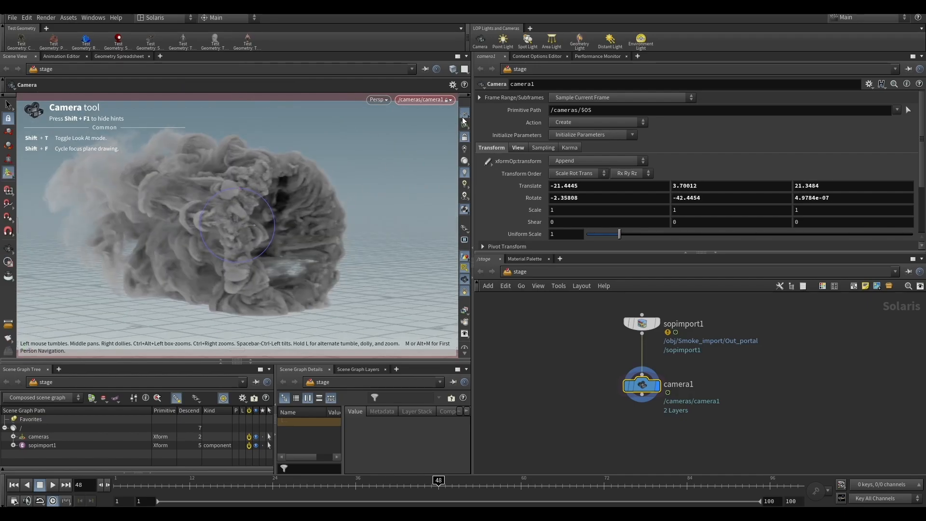
left_click(464, 137)
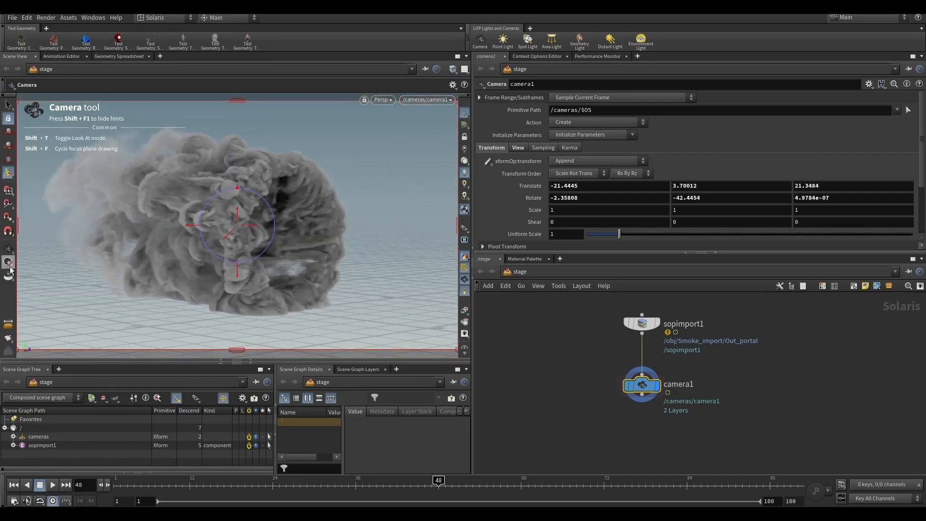
left_click(8, 248)
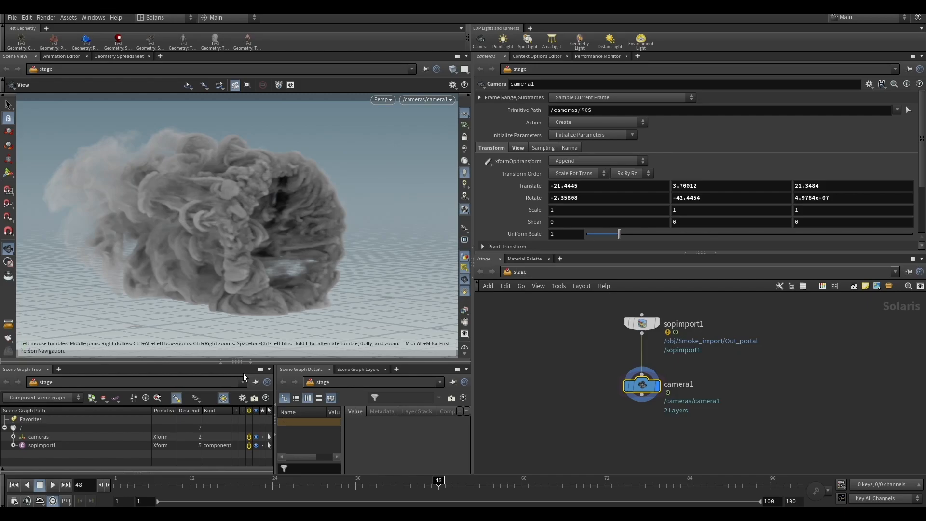
Add a Dome Light node connected below camera1 and make it the displayed node
scroll(620, 387, "down", 3)
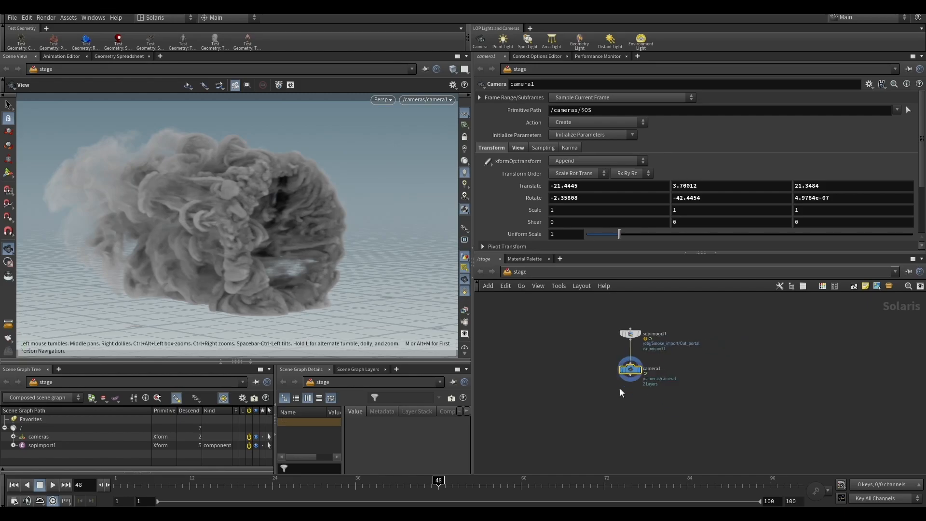
scroll(622, 391, "up", 2)
key("Tab")
type("dome")
left_click(740, 236)
left_click(632, 427)
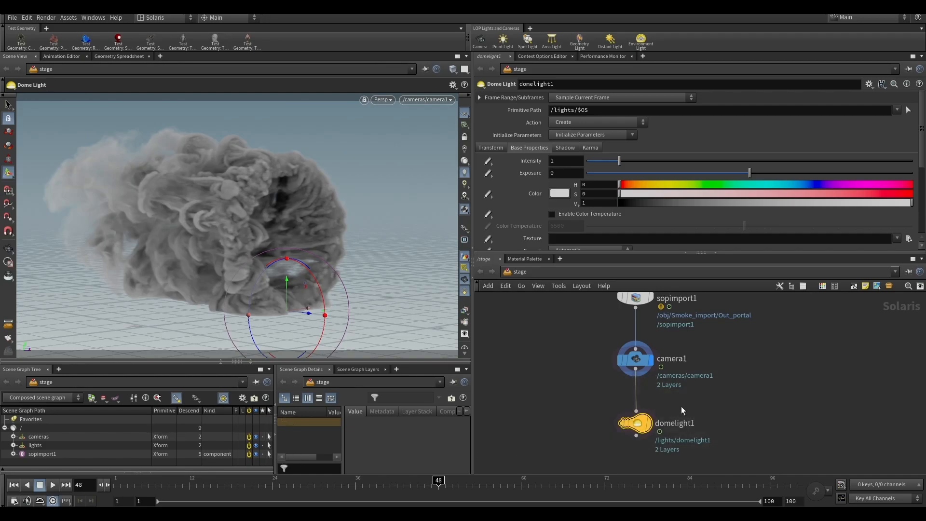
left_click_drag(641, 427, 642, 425)
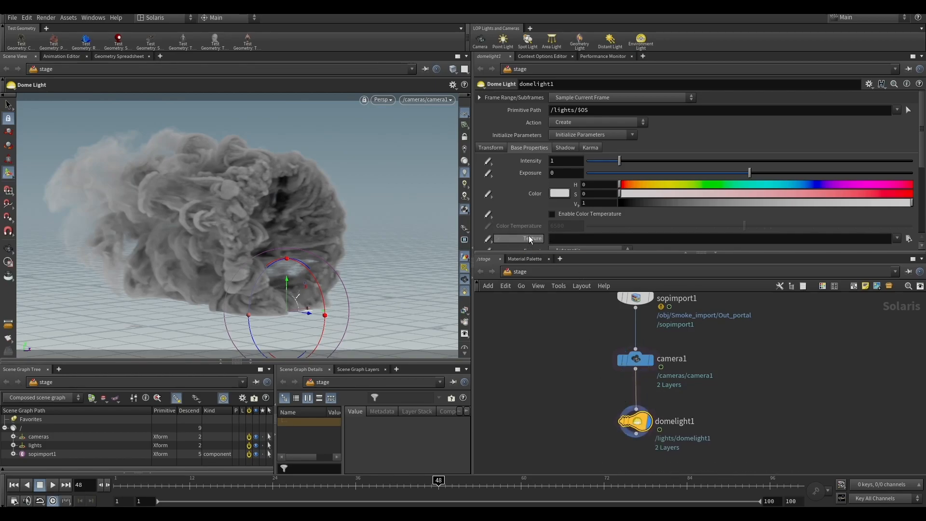
Load autumn_crossing_4k.exr from the F:/Houdini projects/protal smoke folder as the dome light's texture
left_click(909, 239)
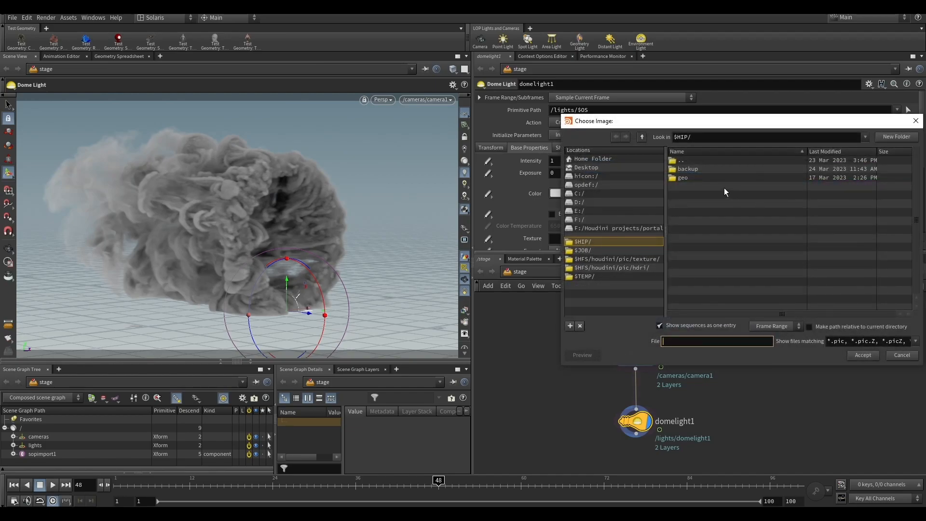
left_click(603, 228)
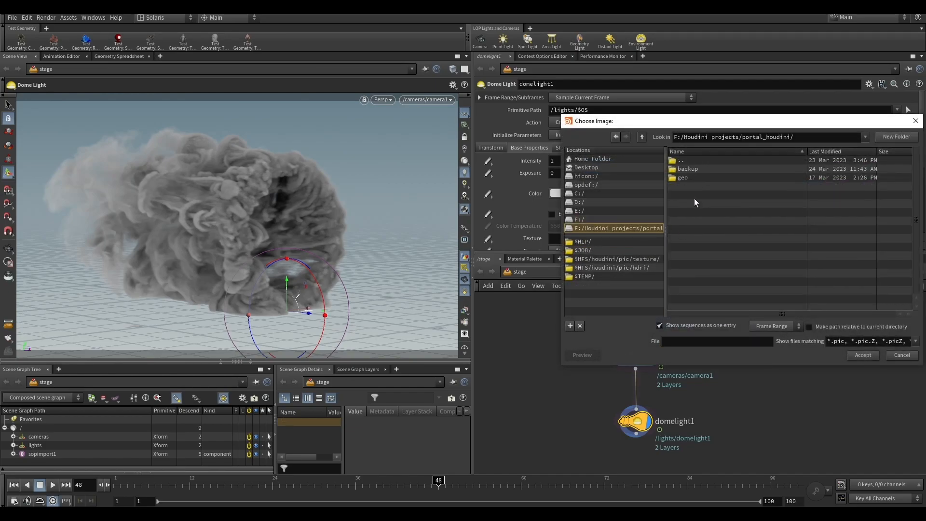
double_click(680, 160)
scroll(723, 260, "down", 12)
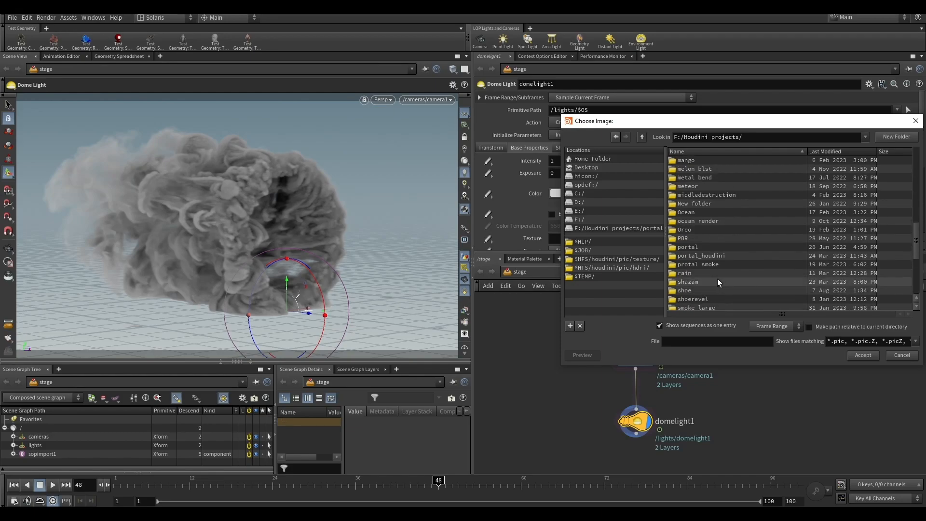
double_click(704, 265)
left_click(695, 195)
left_click(862, 355)
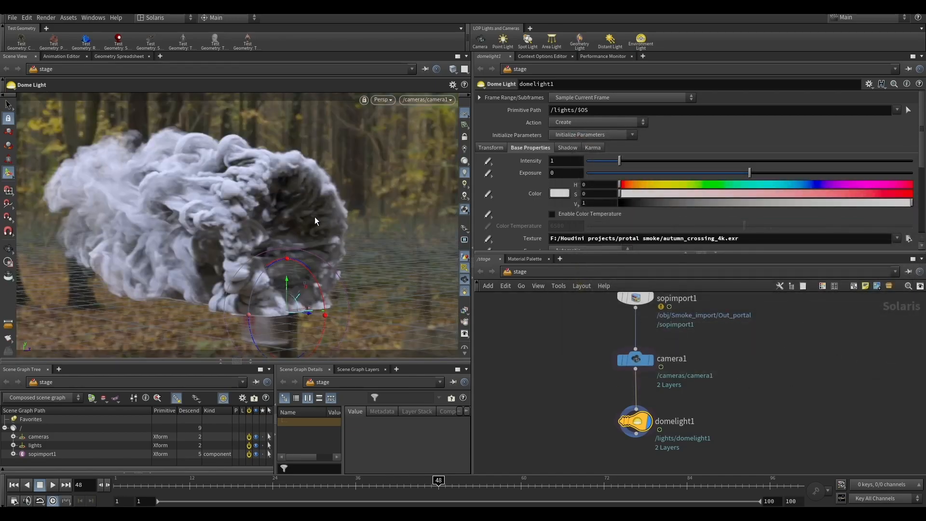
Look through camera1 again and switch the viewport to headlight-only lighting so the forest background is hidden
scroll(337, 174, "down", 3)
left_click_drag(336, 173, 438, 141, "alt")
left_click(440, 99)
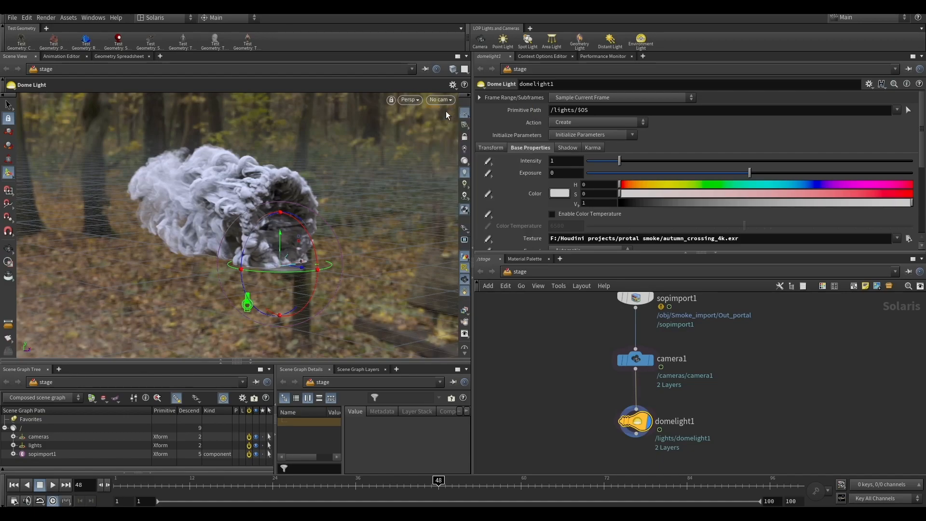
left_click(445, 111)
left_click(465, 164)
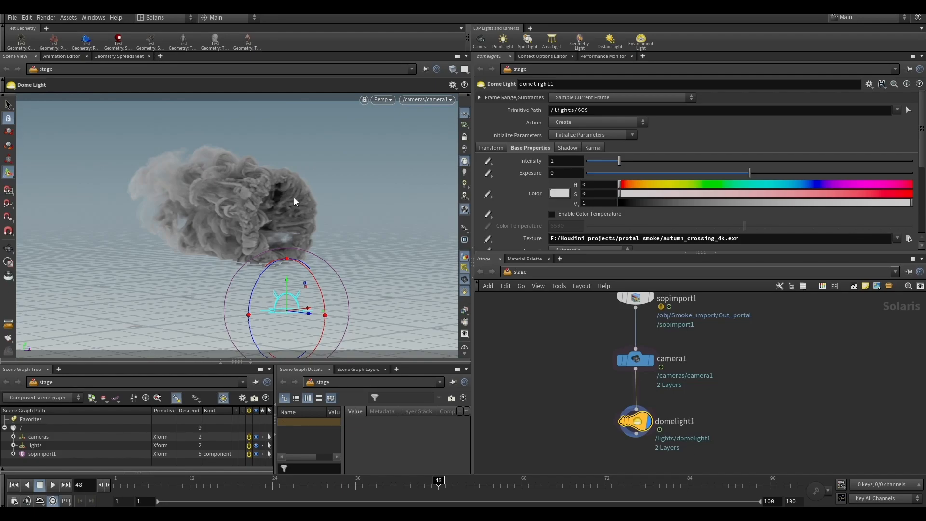
With camera1 locked to the view, reframe the whole smoke plume larger and centred in the shot, and unlock the camera
left_click(464, 137)
key("Escape")
scroll(275, 195, "up", 5)
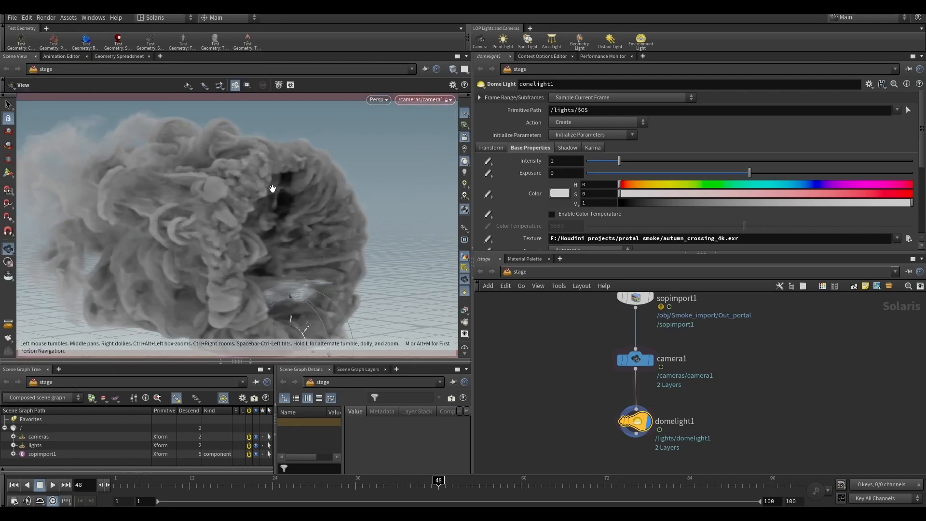
left_click_drag(278, 192, 290, 162, "alt")
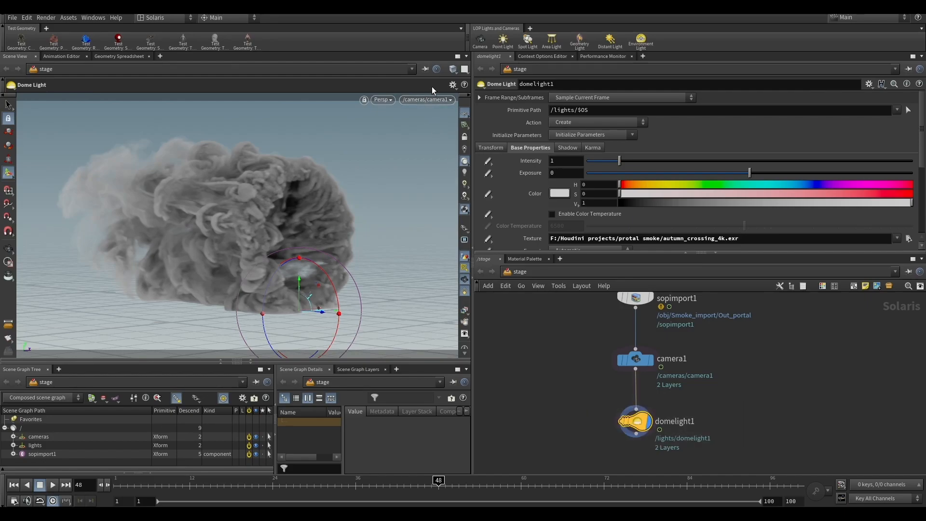
Switch the viewport renderer to Karma
left_click(383, 100)
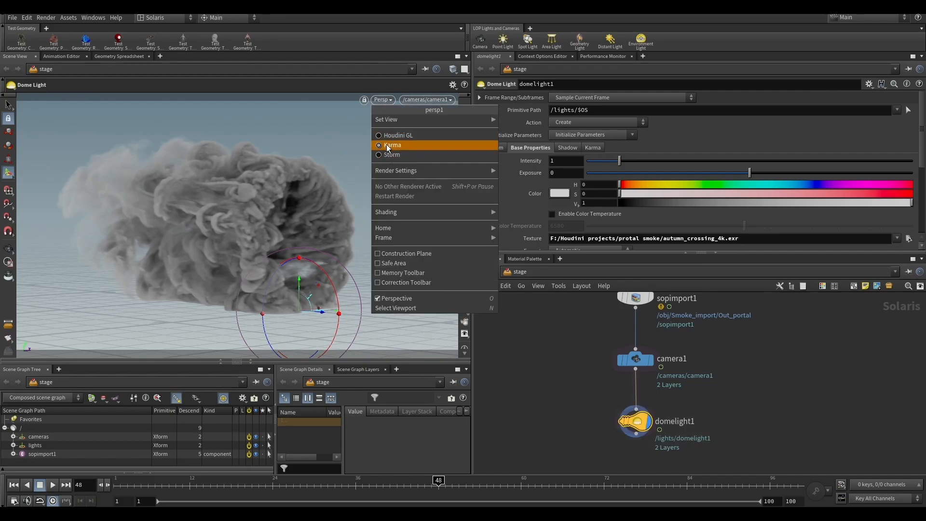
left_click(387, 146)
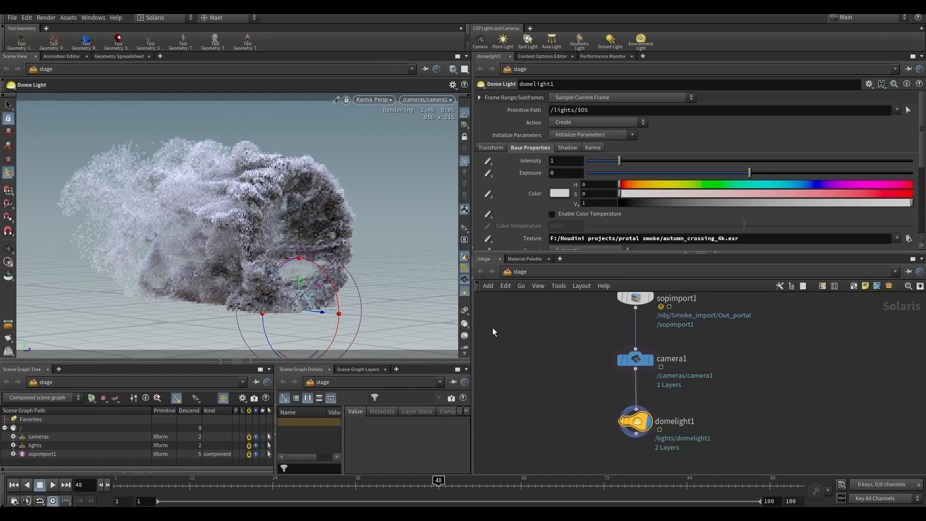
Add the Karma render nodes, karmarendersettings and usdrender_rop1, connected below domelight1
scroll(582, 320, "down", 5)
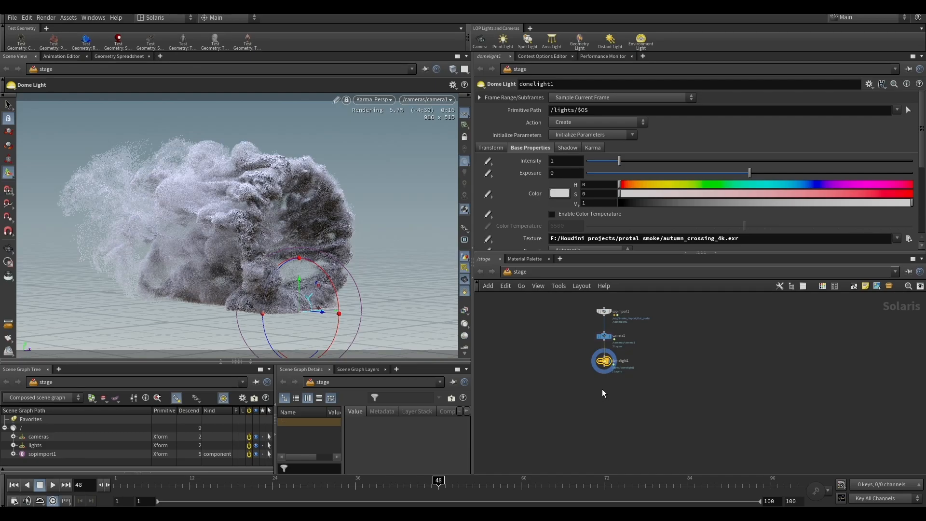
scroll(603, 390, "up", 2)
left_click(600, 370)
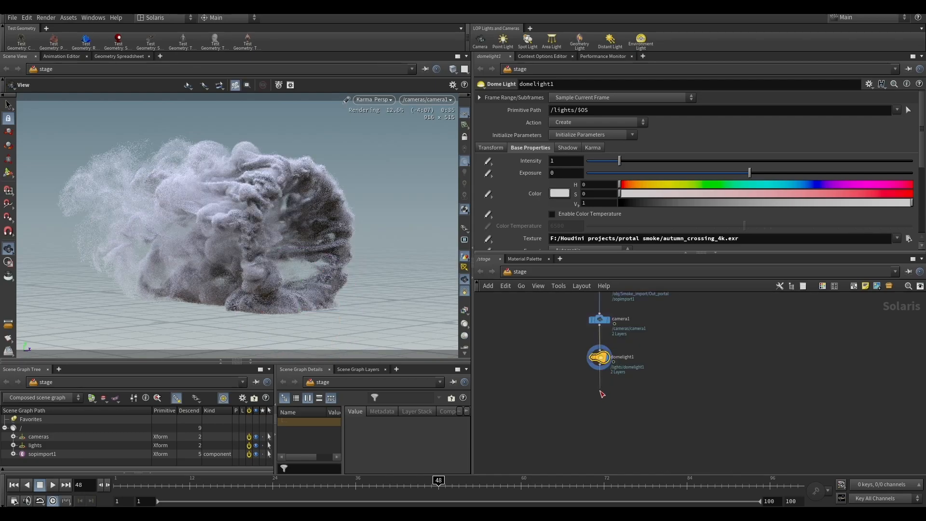
left_click(597, 390)
mouse_move(606, 383)
left_click(675, 224)
scroll(605, 397, "up", 3)
left_click_drag(593, 387, 596, 379)
left_click(750, 399)
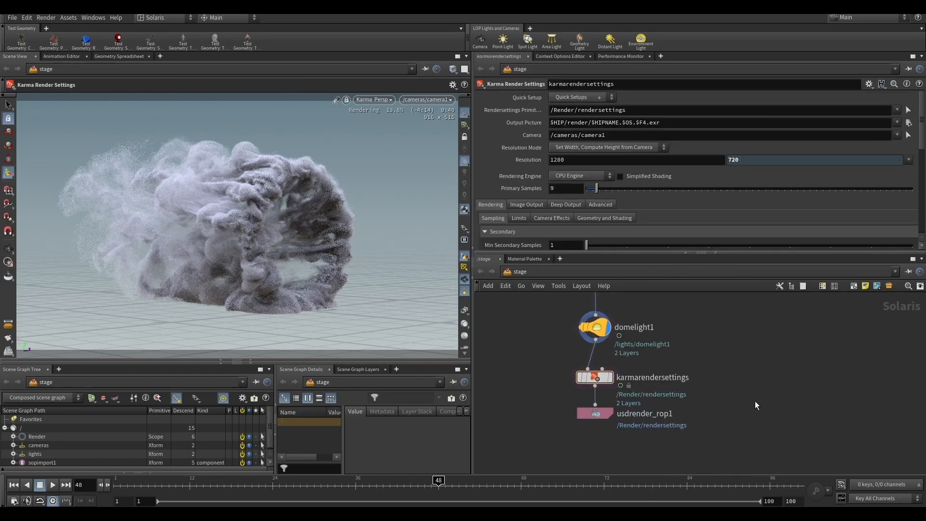
Make karmarendersettings the displayed node and set its rendering engine to XPU Engine (Beta)
left_click(596, 413)
left_click(598, 377)
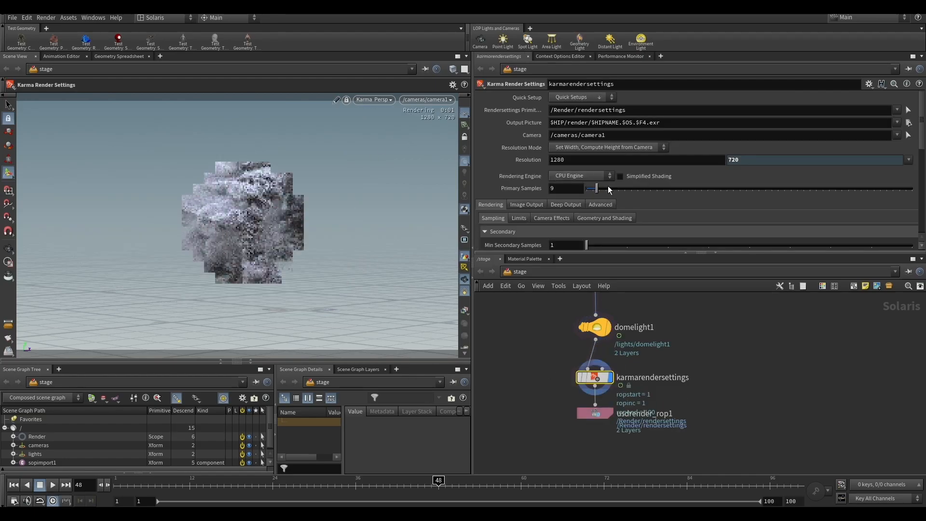
left_click(581, 176)
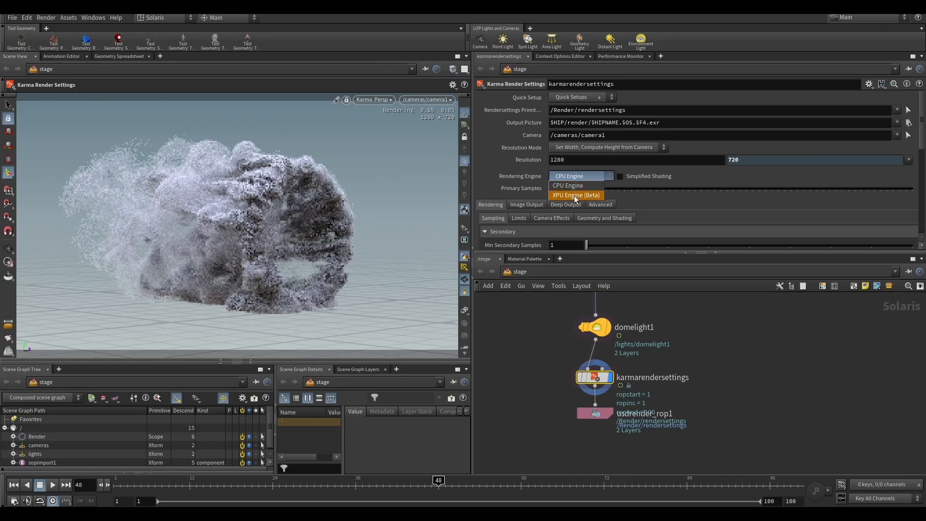
left_click(570, 196)
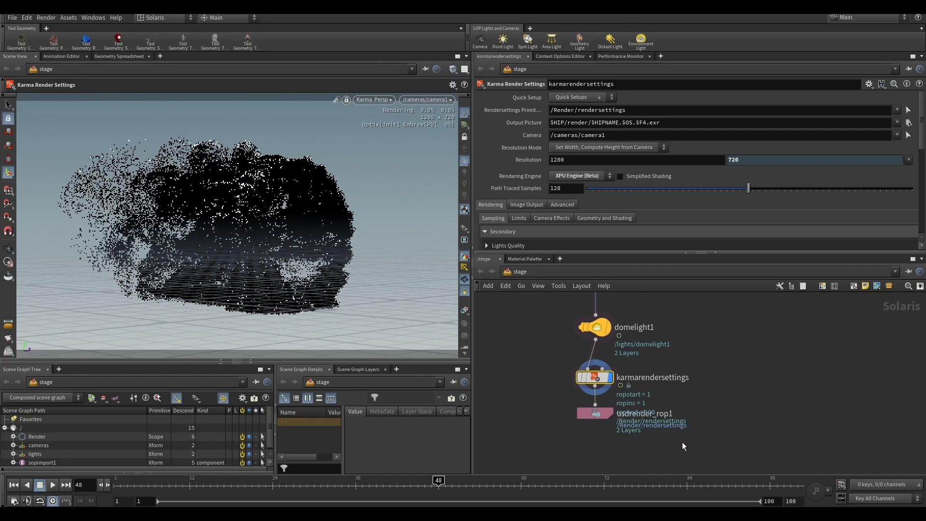
Move the two Karma nodes down and insert a Material Library node between domelight1 and karmarendersettings
left_click_drag(542, 357, 622, 428)
left_click_drag(596, 377, 597, 414)
scroll(609, 369, "down", 2)
scroll(602, 341, "up", 1)
left_click_drag(602, 340, 599, 332)
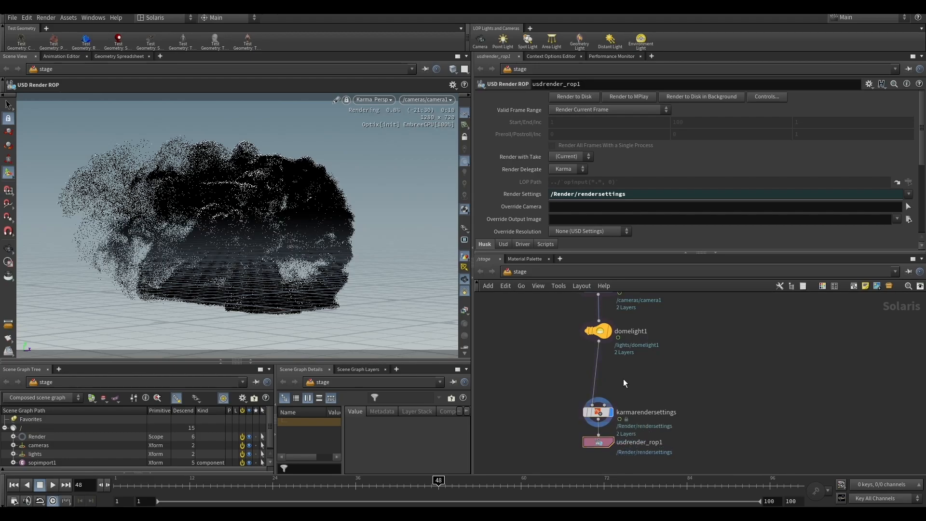
key("Tab")
type("mat")
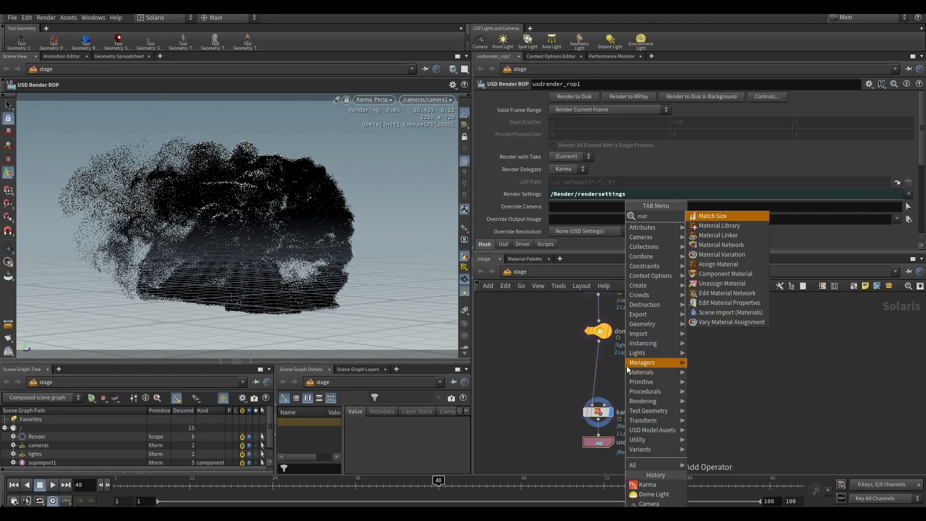
left_click(732, 229)
left_click(598, 365)
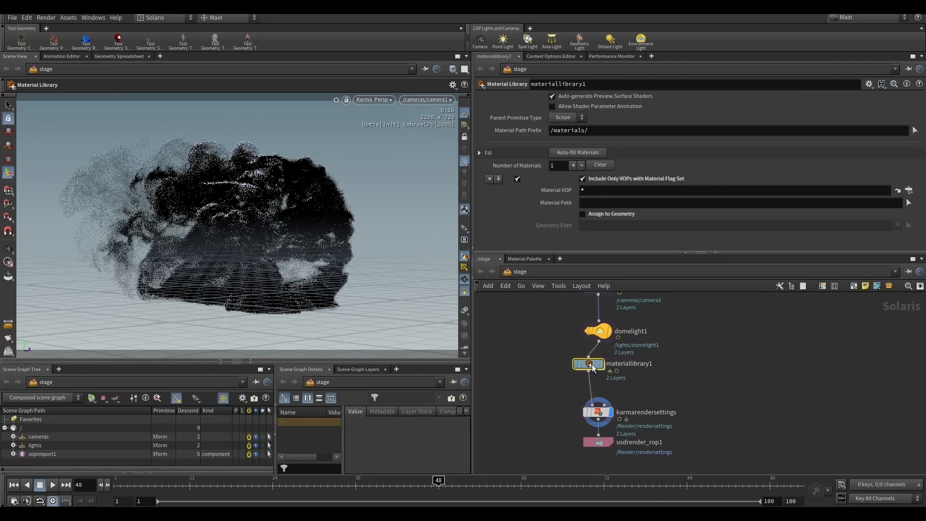
Add an XPU Pyro Preview material inside materiallibrary1 and return to the stage network
double_click(600, 367)
key("Tab")
type("x")
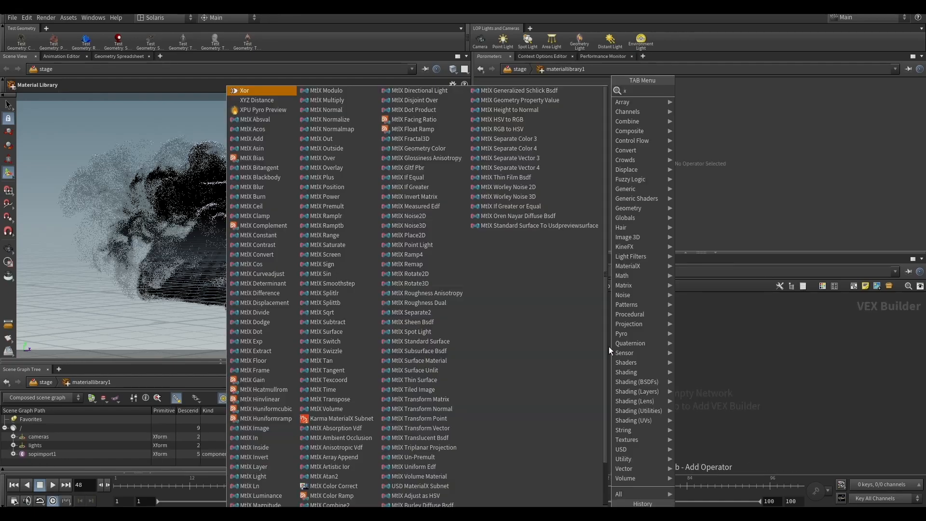
left_click(263, 109)
left_click(594, 358)
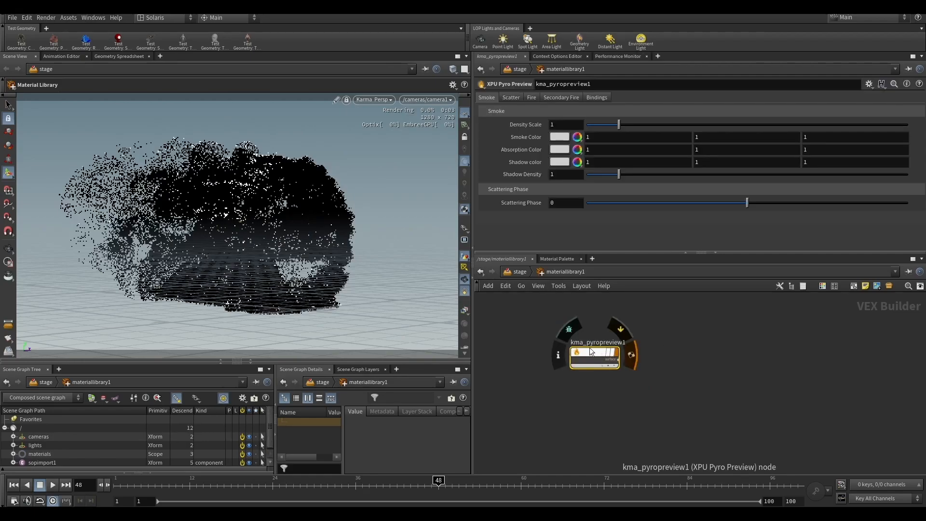
left_click_drag(600, 357, 613, 351)
left_click(518, 272)
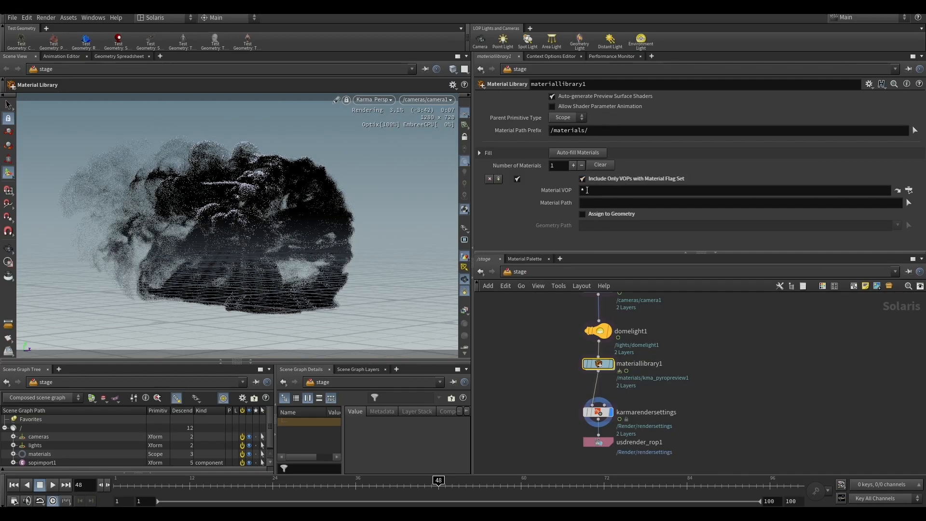
Clear the default material entry of materiallibrary1 and auto-fill its materials from the pyro preview shader
left_click(598, 164)
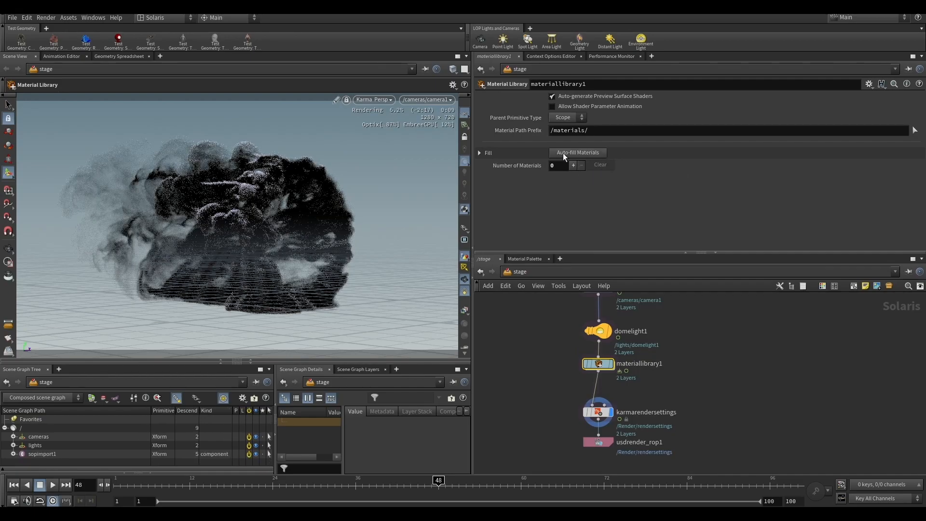
mouse_move(598, 367)
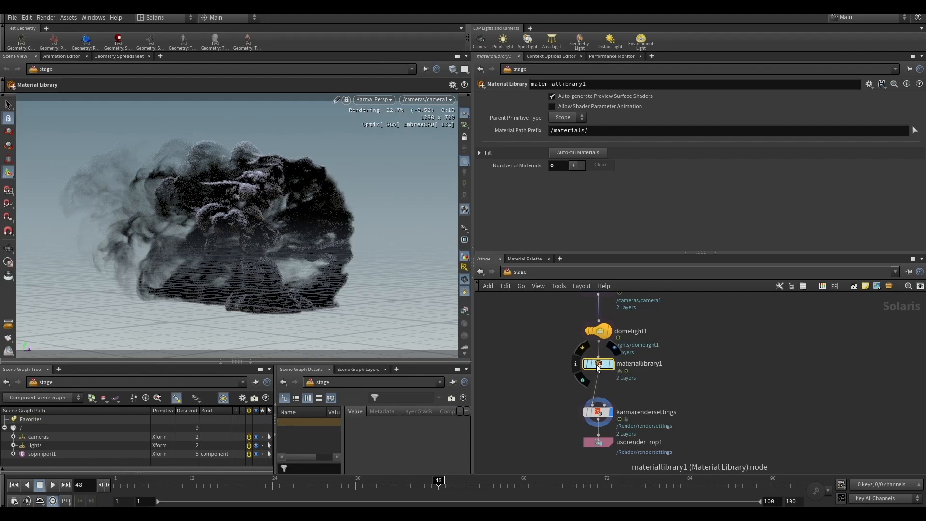
left_click(577, 153)
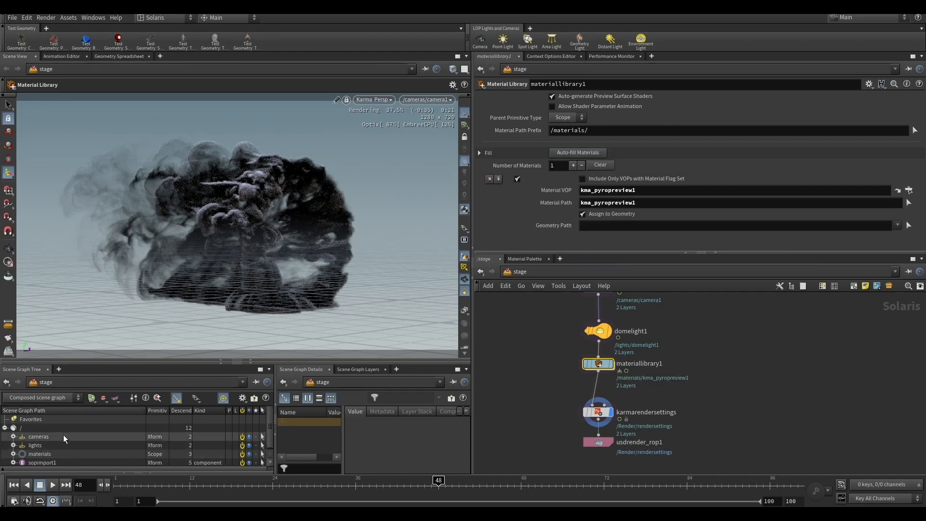
Expand sopimport1 in the scene graph and assign the pyro material to /sopimport1/volume_0 as its geometry path
left_click_drag(188, 360, 189, 348)
left_click(13, 450)
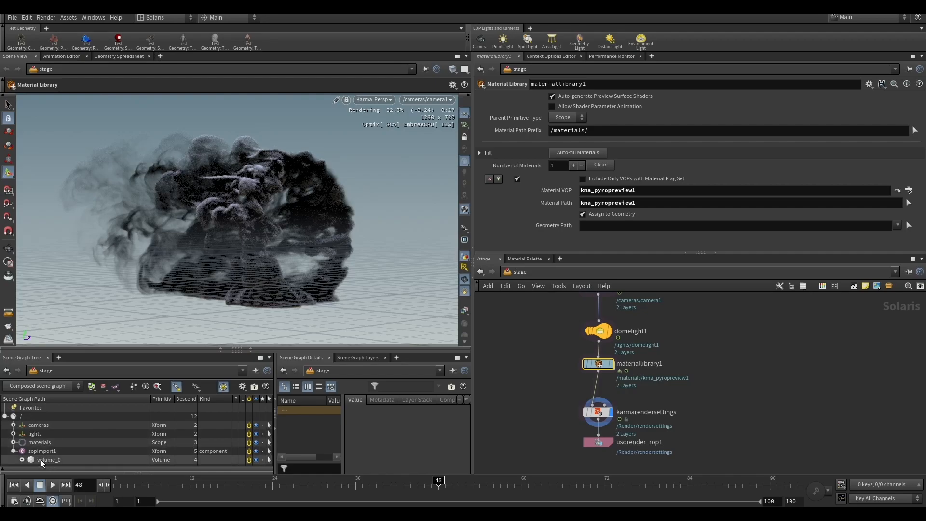
left_click(22, 460)
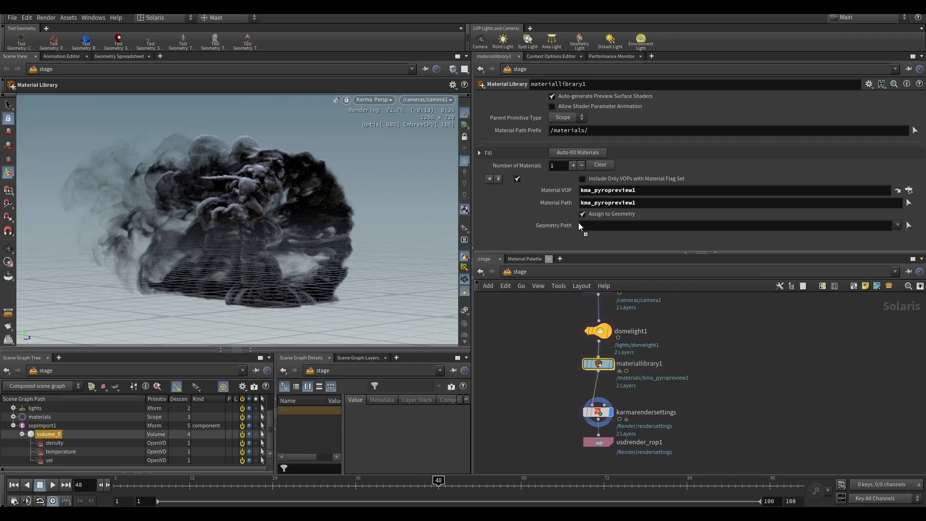
Restart the Karma viewport render with materiallibrary1 selected
left_click(648, 416)
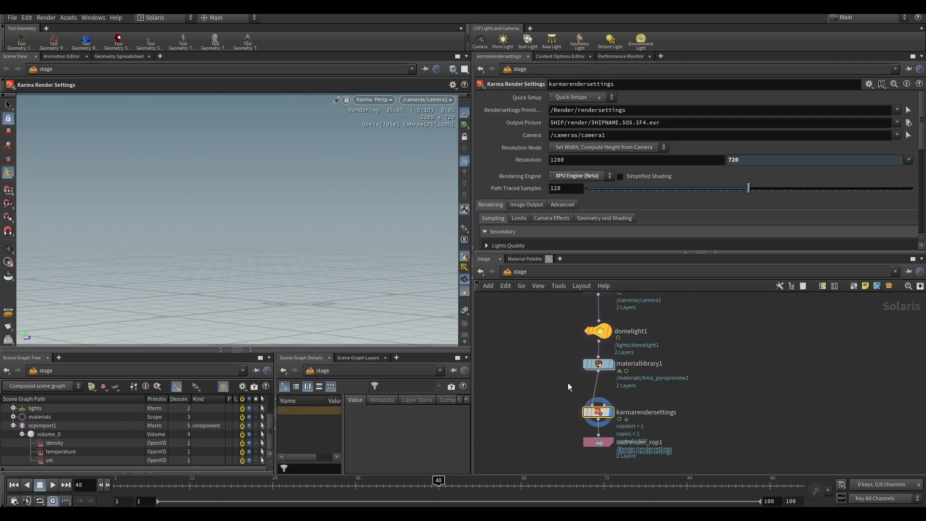
left_click(624, 363)
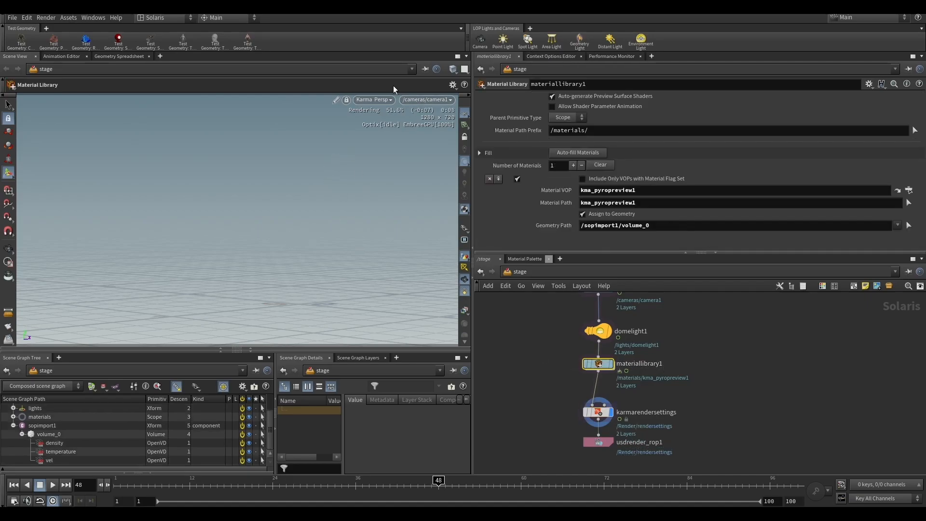
left_click(433, 100)
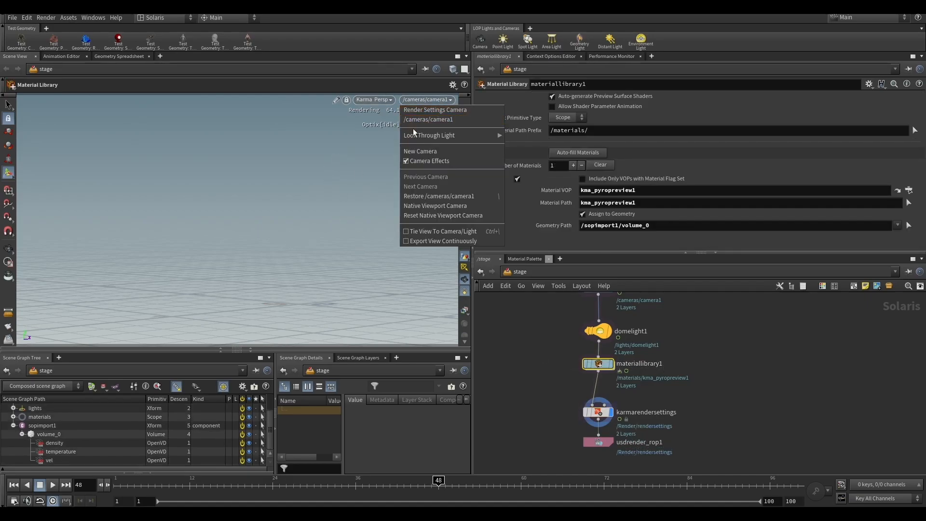
left_click(380, 101)
left_click(380, 100)
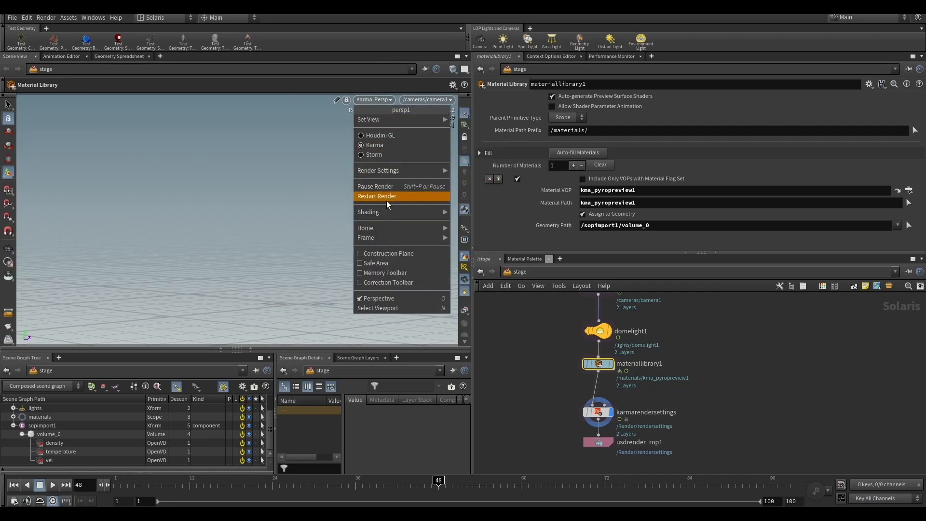
left_click(384, 197)
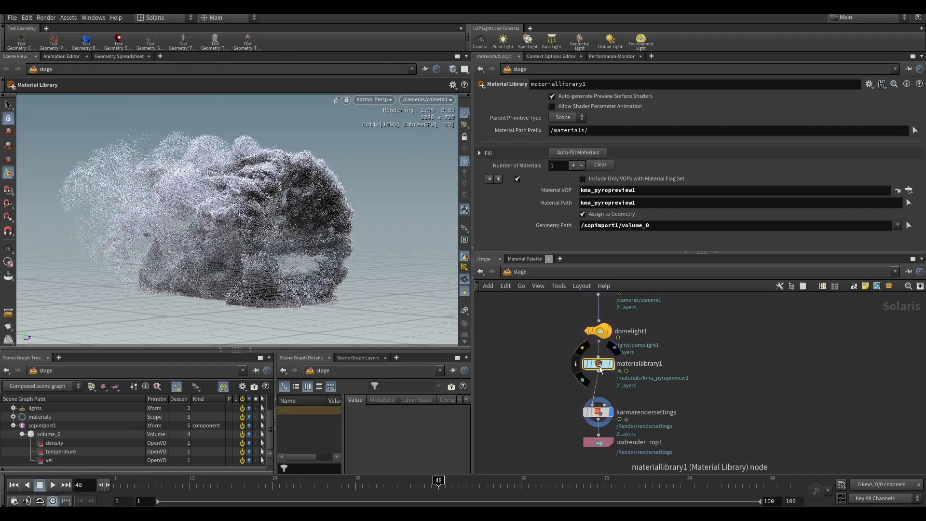
Set the smoke Density Scale of kma_pyropreview1 inside materiallibrary1 to 5 and check its Scatter settings
double_click(599, 366)
left_click(528, 124)
type("5")
key("Return")
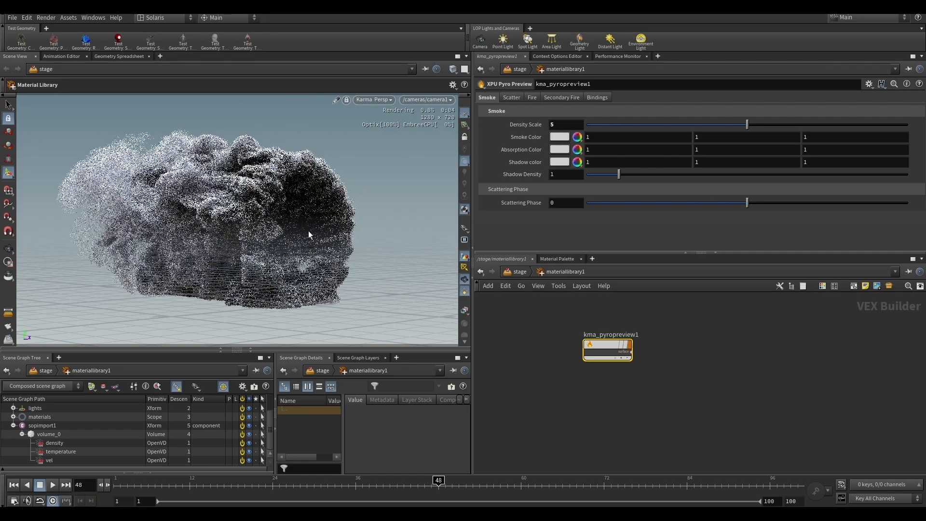
left_click(511, 98)
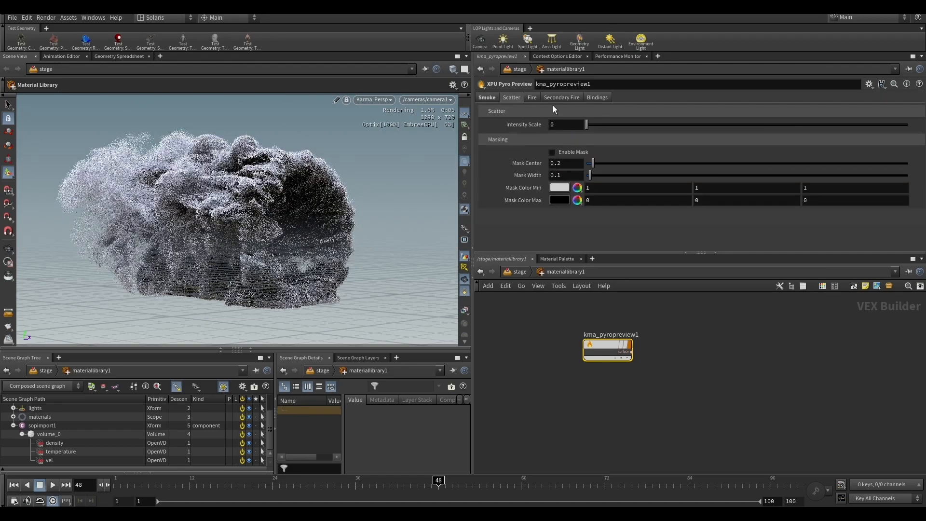
left_click(493, 96)
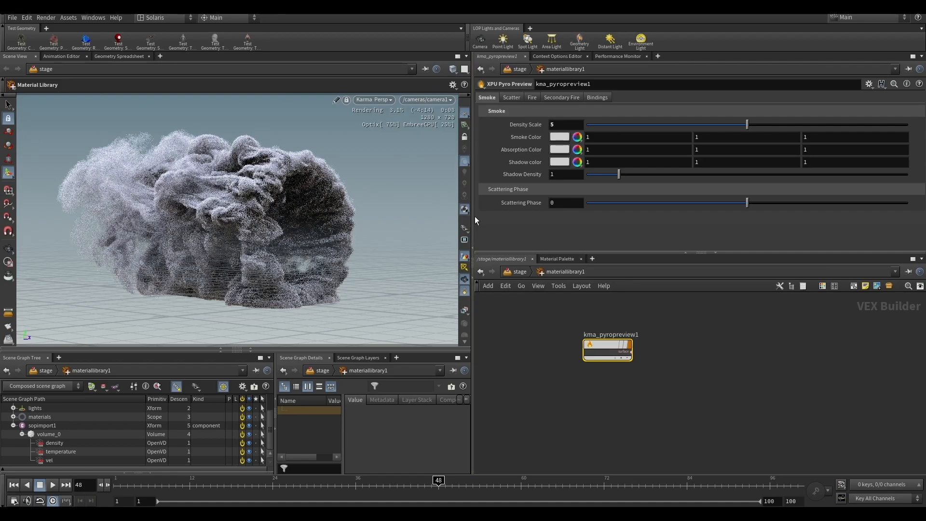
Return to the stage network and examine the parameters of karmarendersettings and usdrender_rop1
left_click(518, 273)
scroll(574, 361, "down", 3)
scroll(588, 404, "up", 3)
left_click_drag(537, 391, 661, 374)
scroll(531, 170, "down", 3)
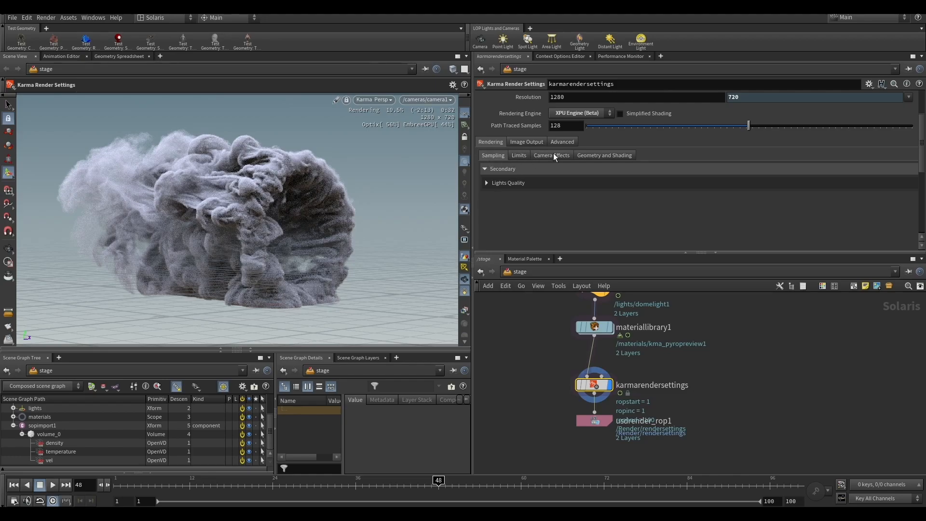
left_click(594, 421)
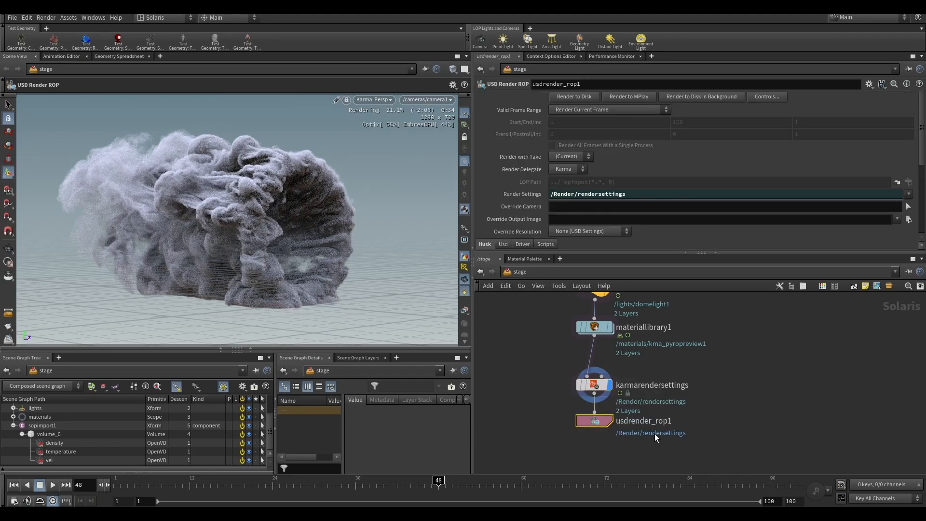
scroll(507, 192, "down", 3)
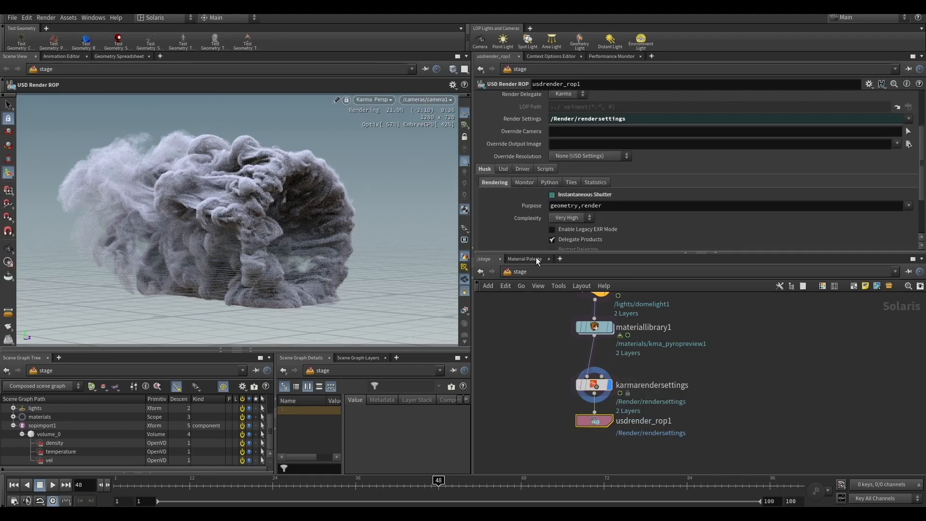
left_click(598, 386)
scroll(519, 168, "up", 2)
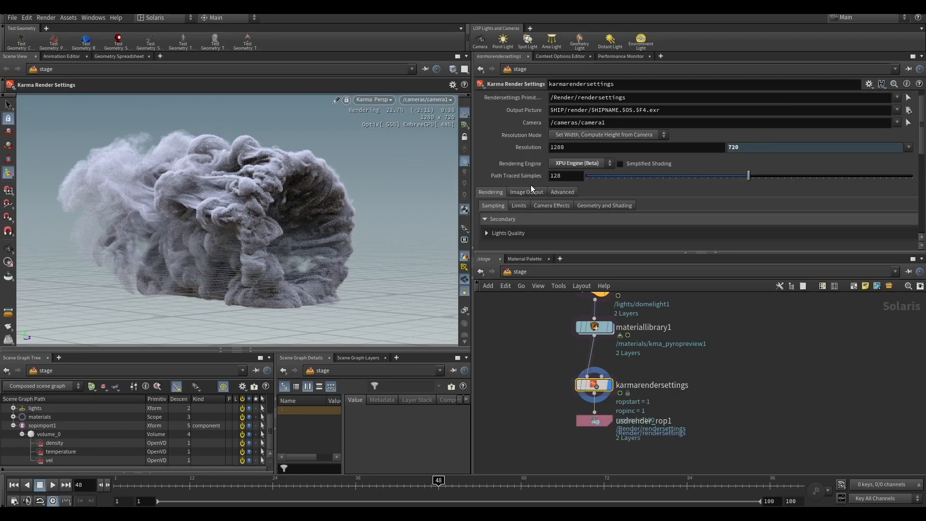
Set the image filter Denoiser of karmarendersettings to nVidia Optix Denoiser
left_click(518, 191)
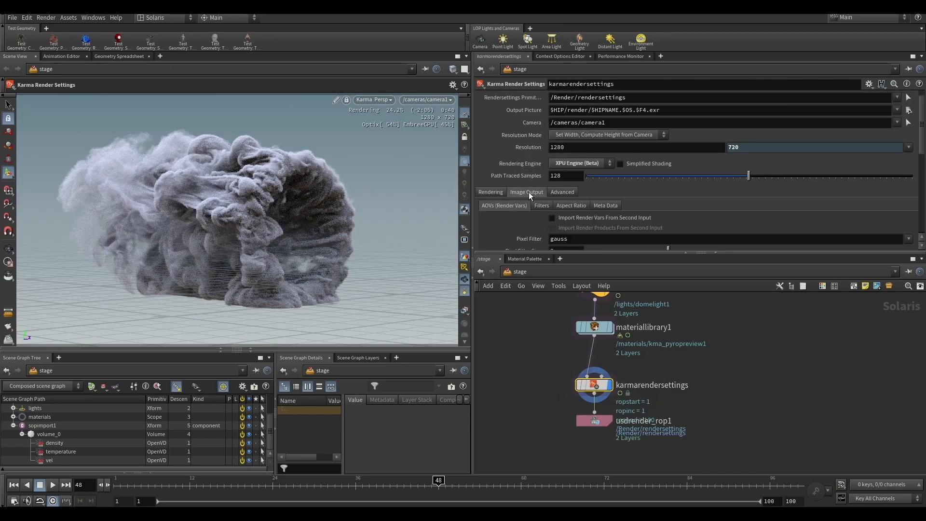
left_click(541, 206)
scroll(555, 196, "down", 2)
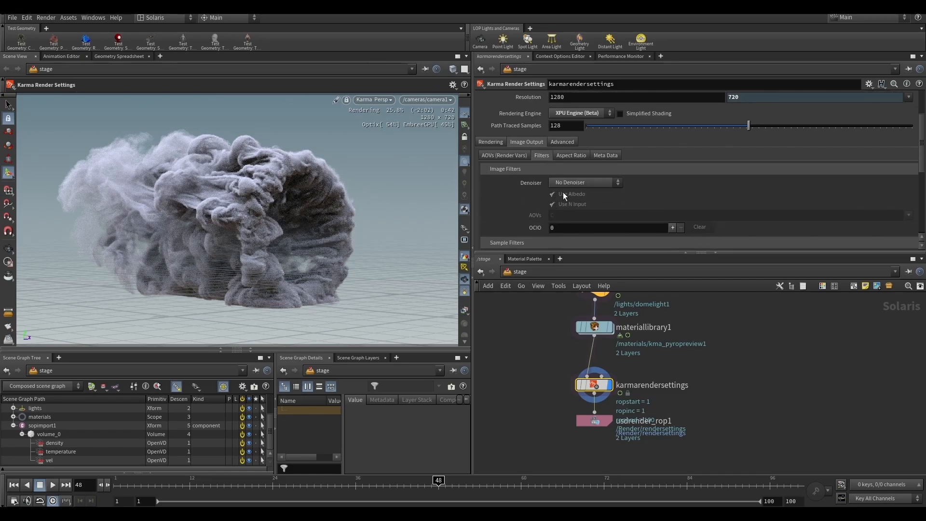
left_click(577, 183)
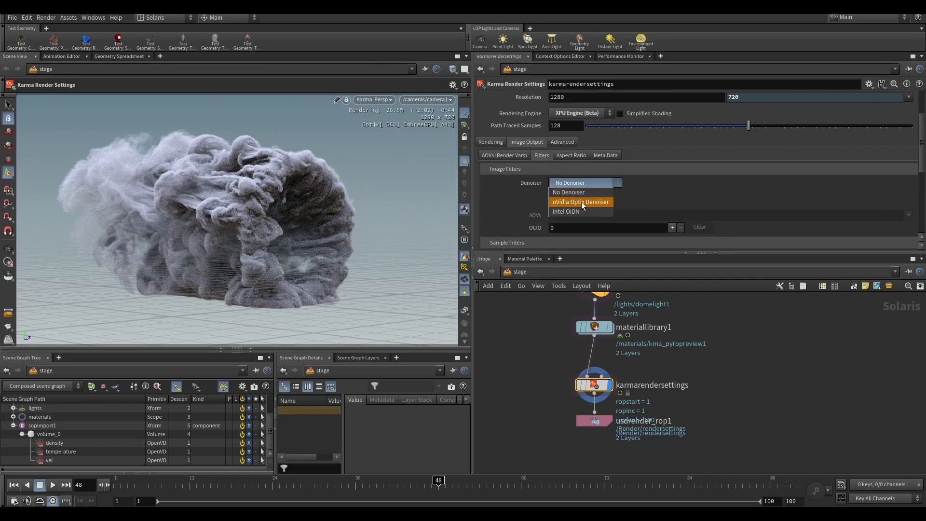
left_click(591, 203)
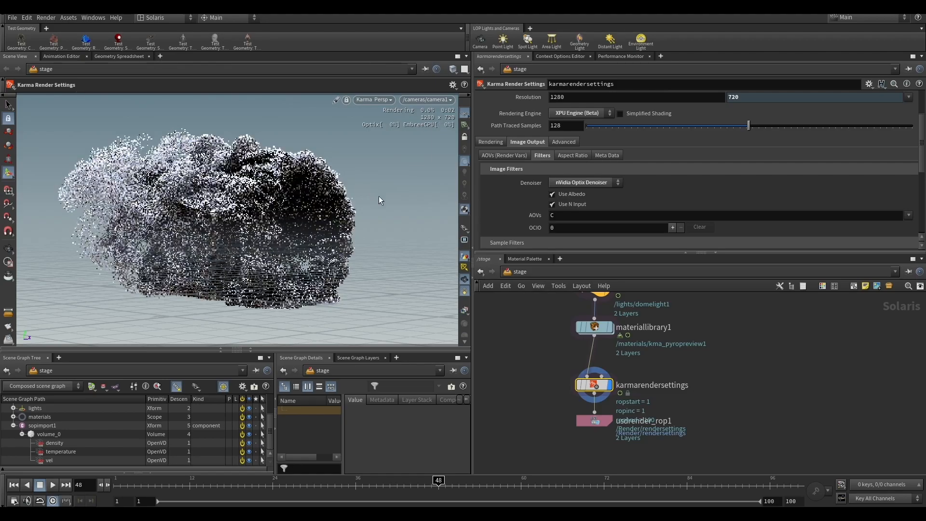
Set the Path Traced Samples of karmarendersettings to 64
left_click(564, 126)
type("64")
key("Return")
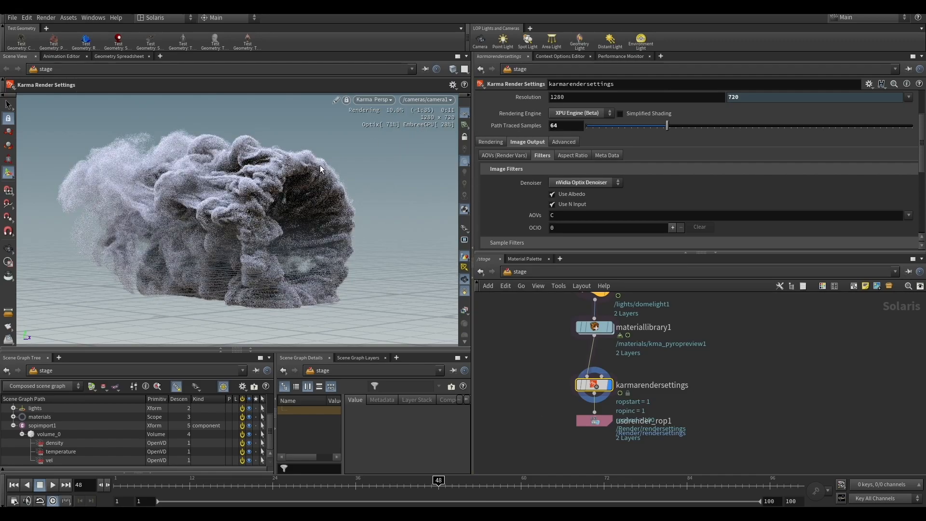
Set the viewport background color scheme to Dark and hide the reference grid
key("d")
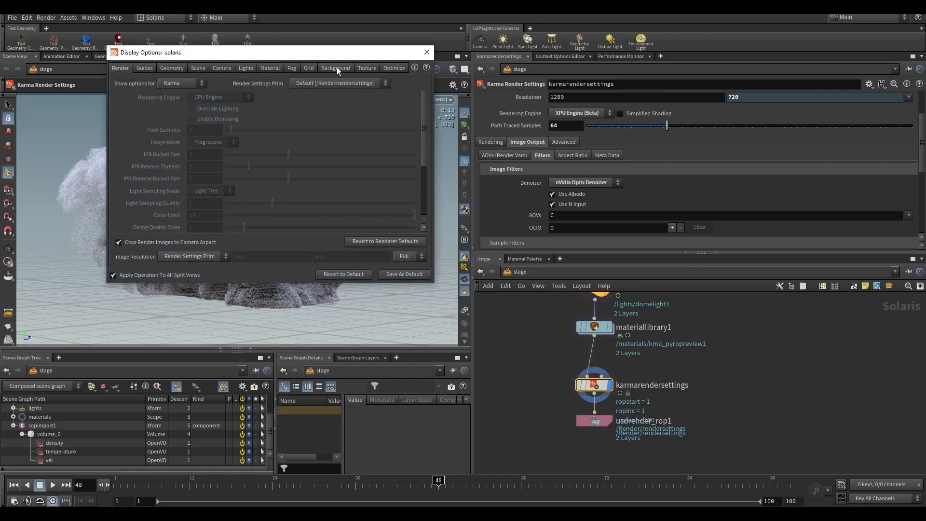
left_click(335, 68)
left_click(192, 84)
left_click(178, 102)
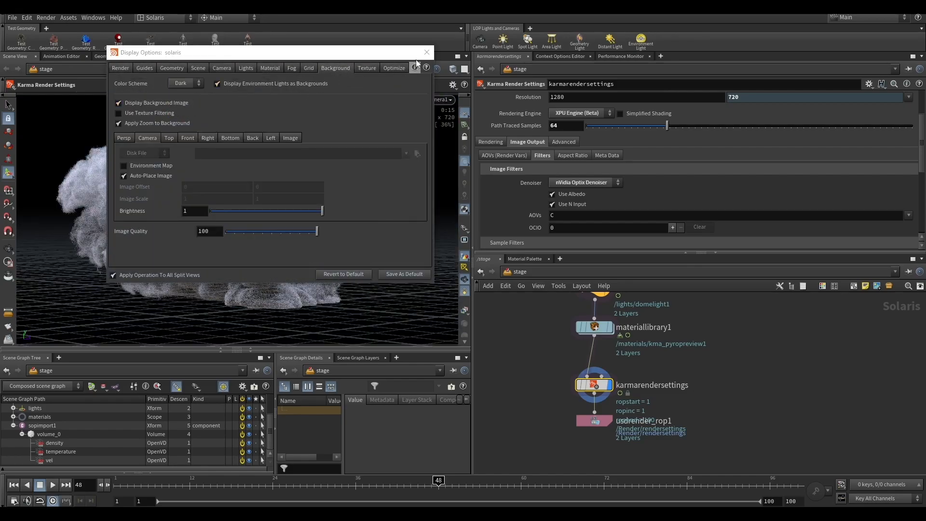
left_click(426, 52)
left_click(464, 124)
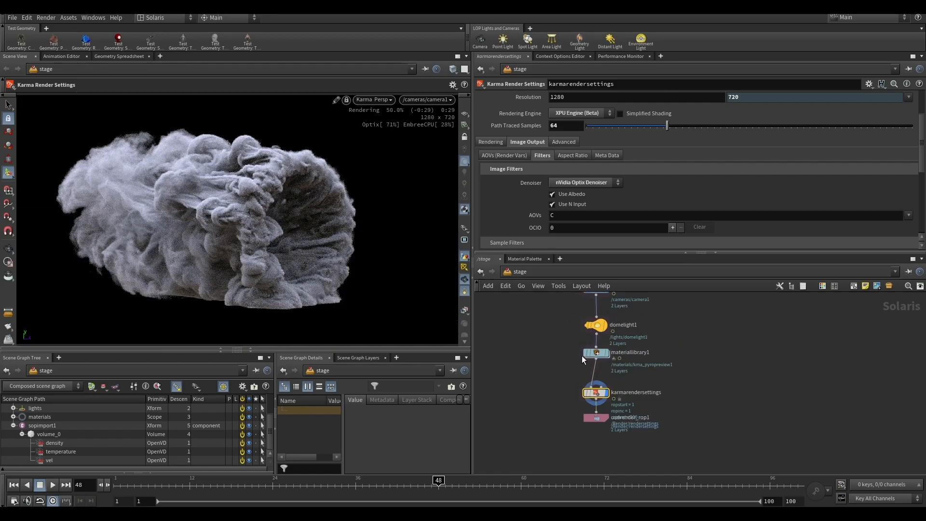
Set the Smoke Color of kma_pyropreview1 inside materiallibrary1 to a dark grey of 0.2
double_click(595, 351)
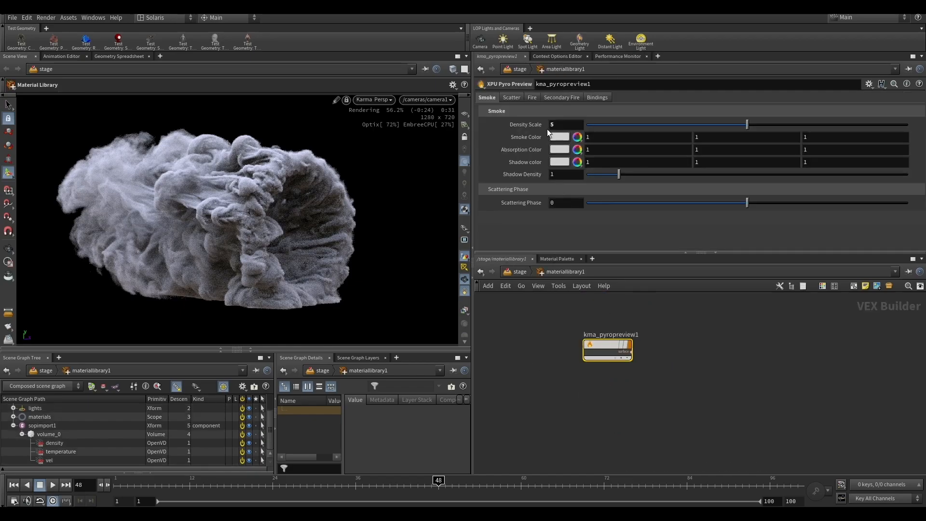
left_click(577, 137)
left_click(612, 116)
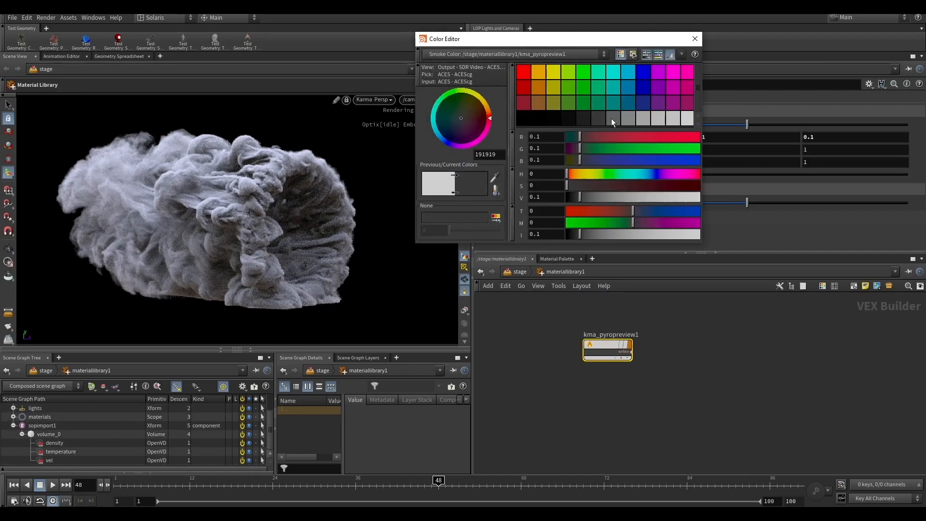
left_click(612, 117)
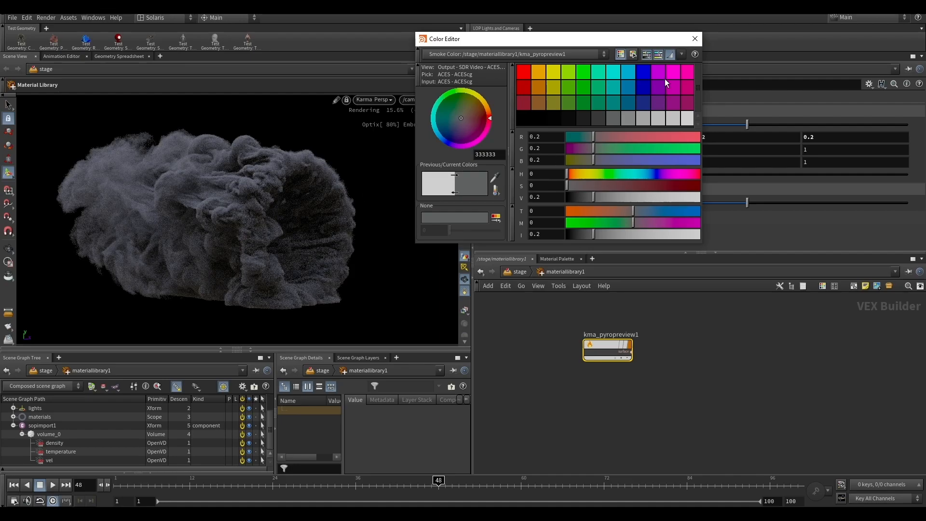
left_click(694, 39)
Set the Scatter Intensity Scale of kma_pyropreview1 to 100 and return to the stage network
left_click(512, 97)
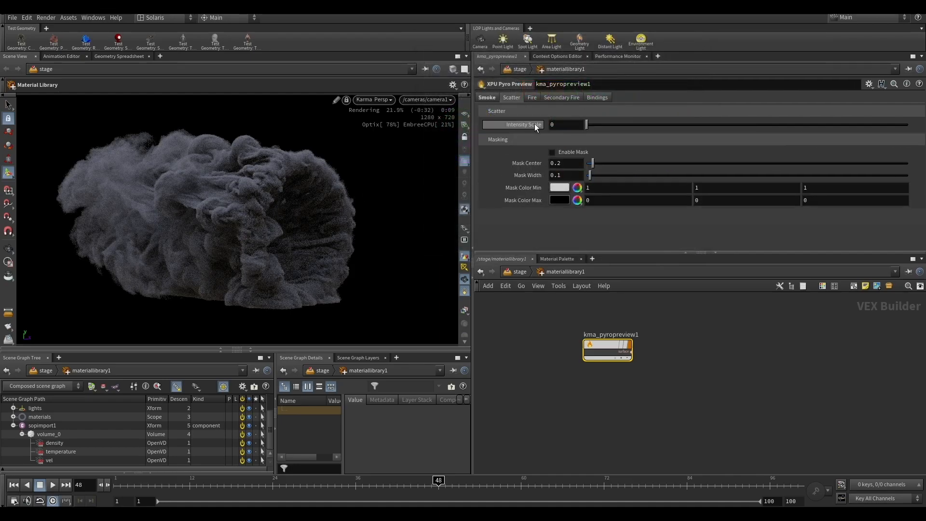
left_click(573, 122)
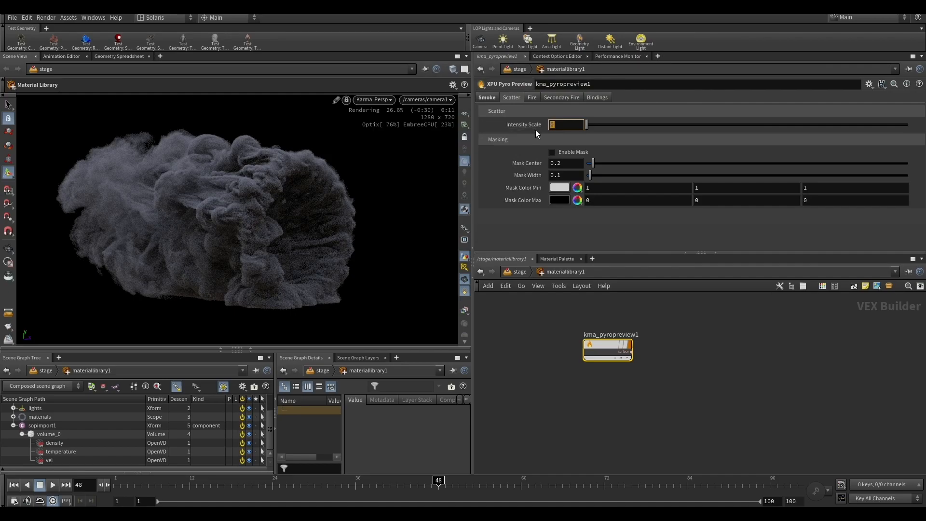
type("100")
key("Return")
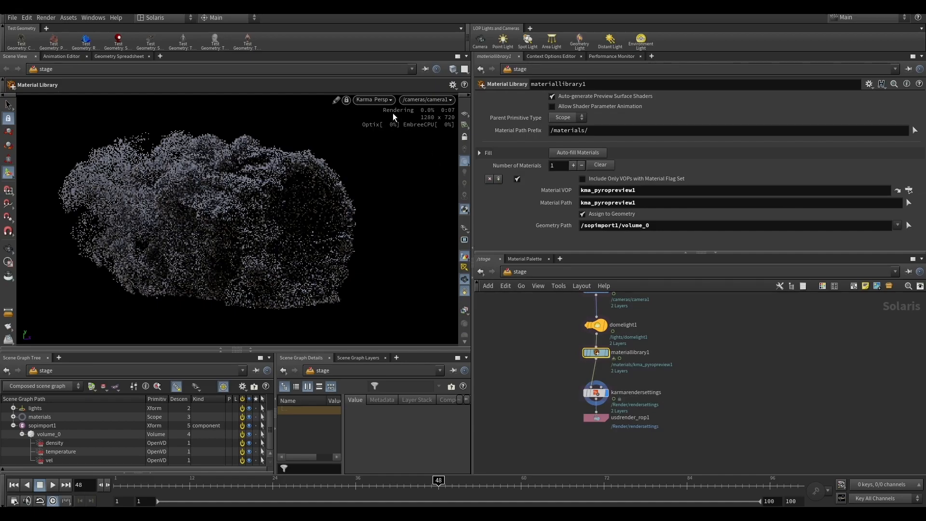
left_click(383, 101)
left_click(486, 298)
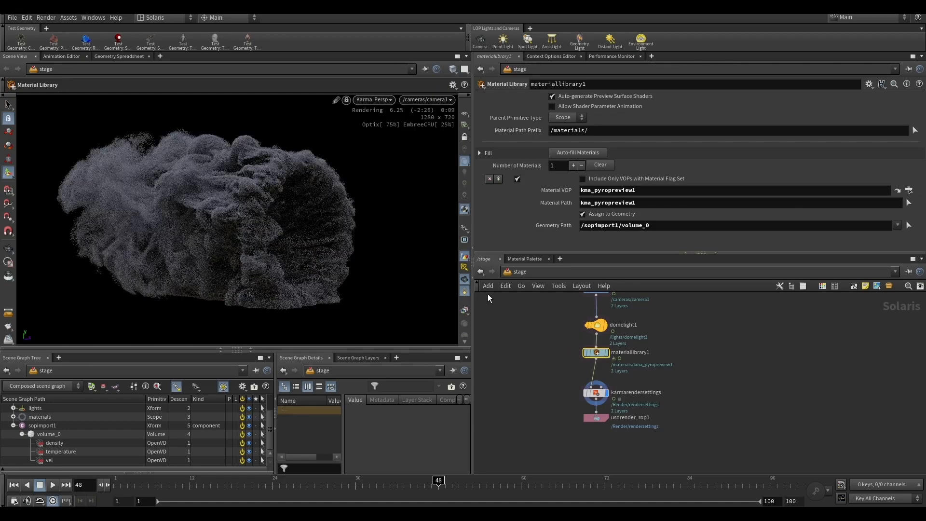
Enable Scatter on pyrobakevolume1 inside the Smoke_import object
left_click(521, 285)
left_click(534, 313)
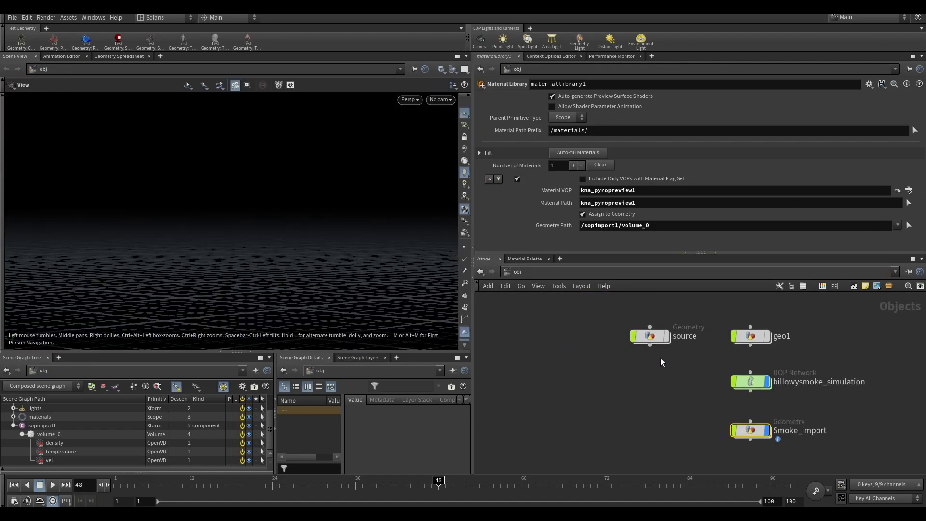
double_click(749, 430)
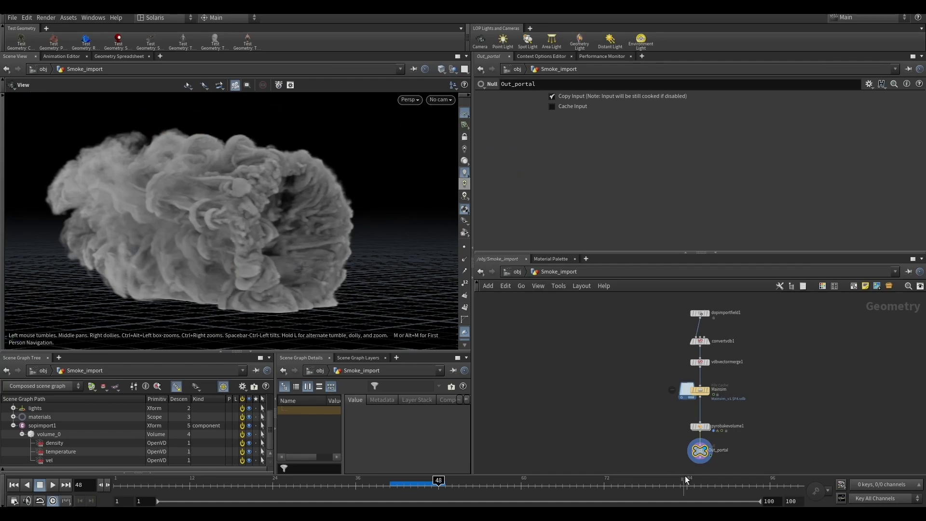
scroll(728, 434, "up", 3)
left_click(682, 421)
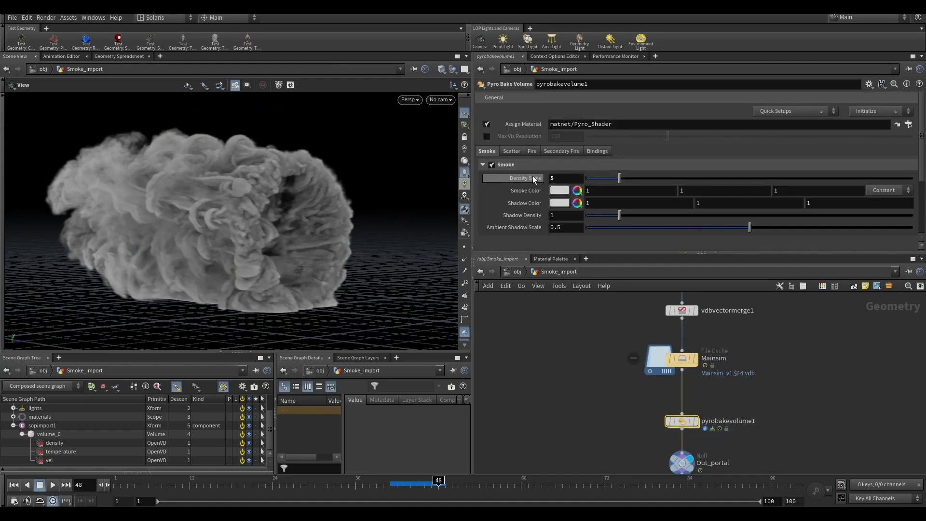
left_click(511, 151)
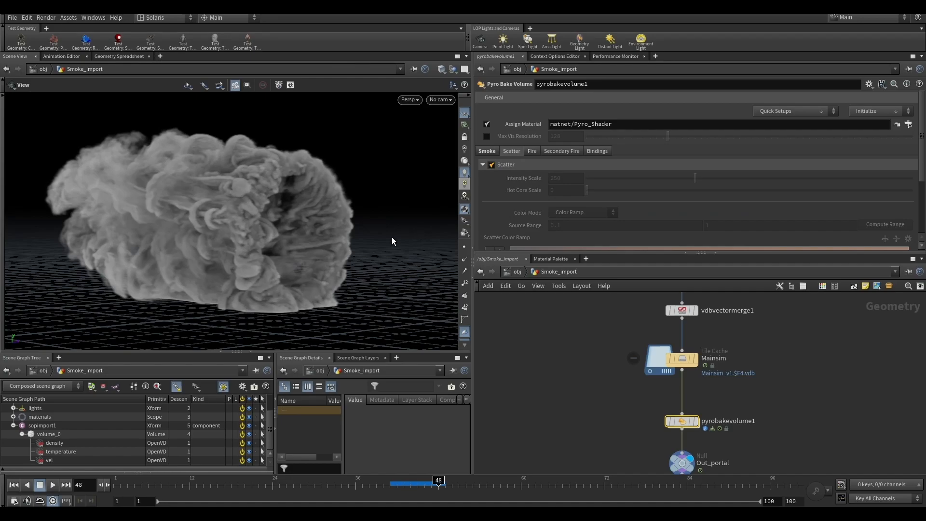
Return to the stage network and restart the Karma viewport render
left_click(516, 273)
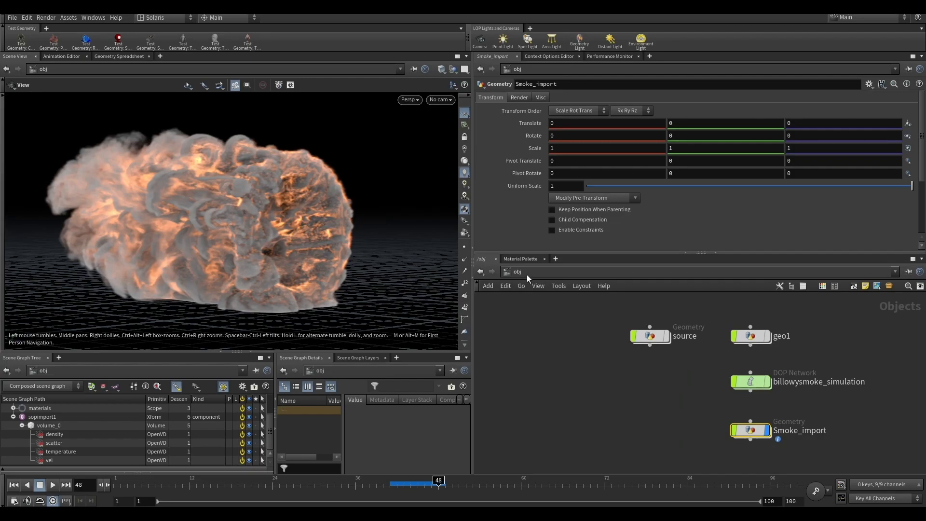
left_click(556, 273)
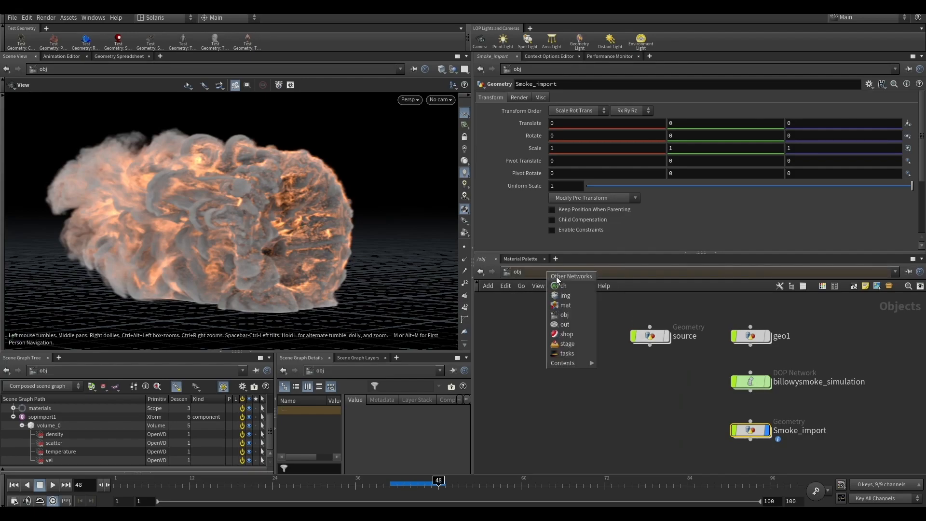
left_click(569, 344)
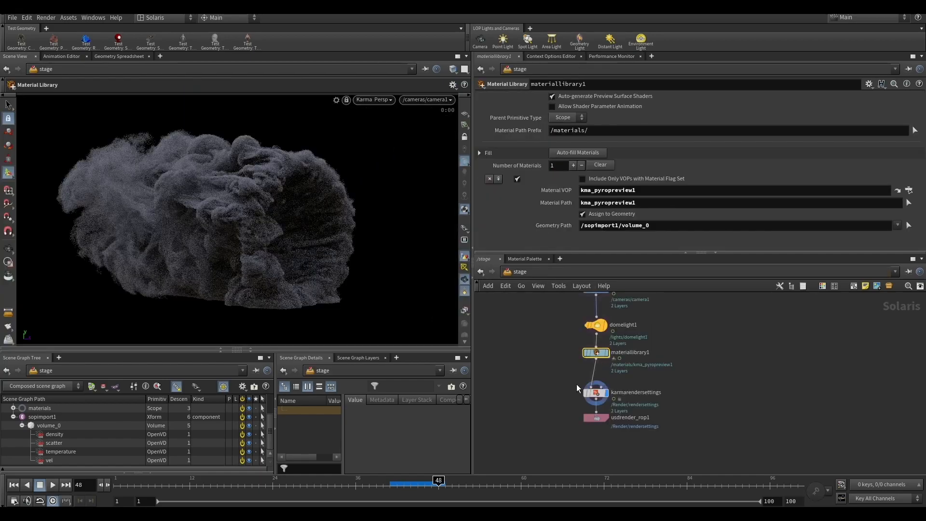
left_click(385, 100)
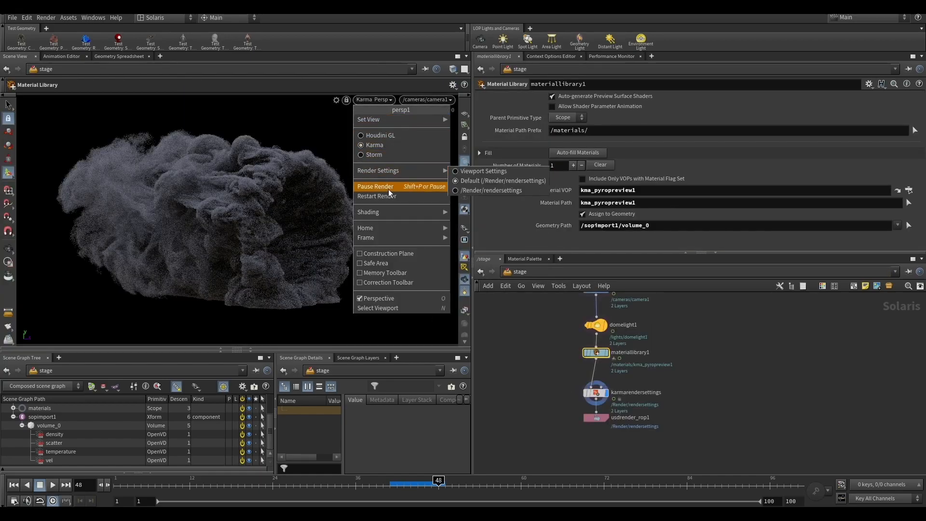
left_click(518, 319)
left_click(383, 100)
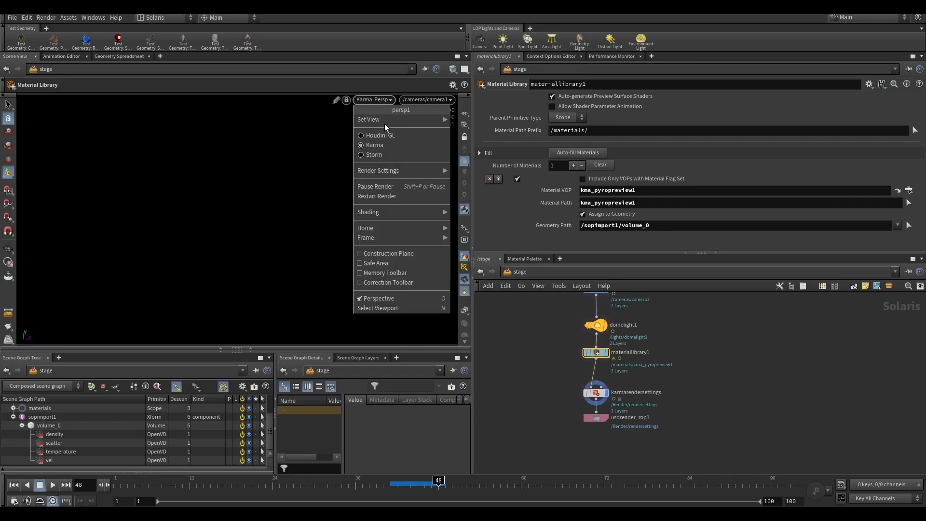
mouse_move(392, 175)
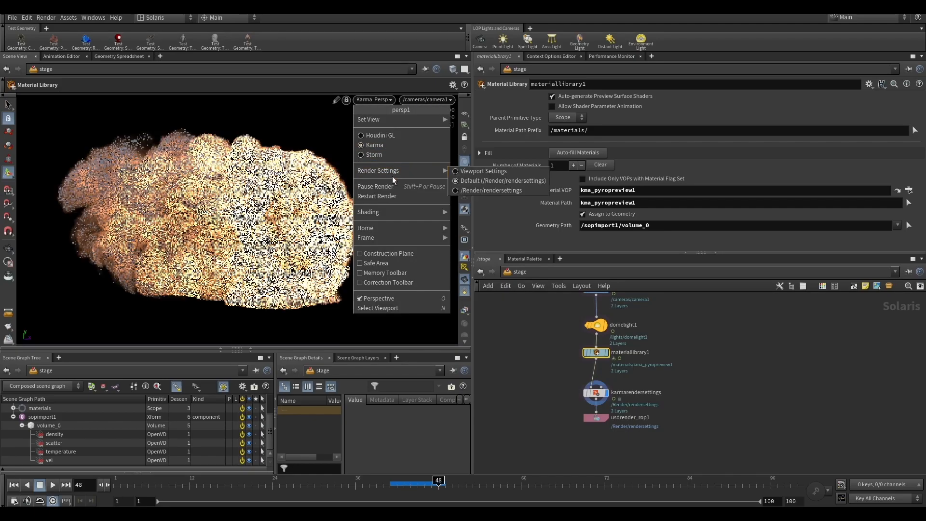
left_click(520, 344)
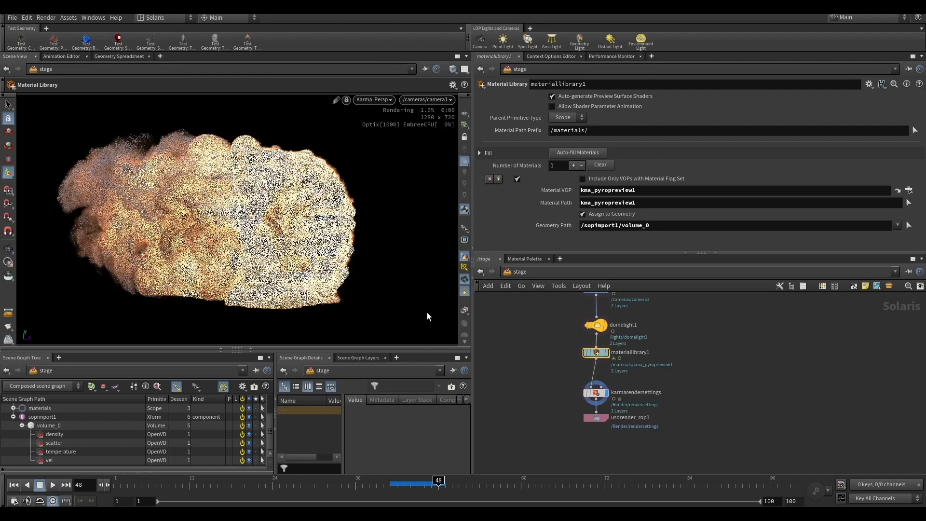
Enable the scatter mask of kma_pyropreview1 inside materiallibrary1
left_click_drag(552, 400, 632, 350)
double_click(598, 355)
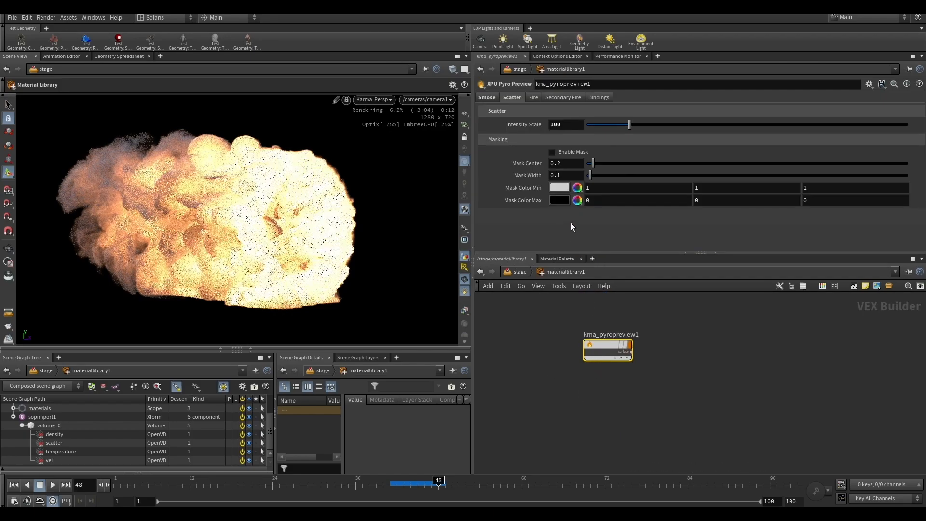
mouse_move(559, 153)
left_click(560, 154)
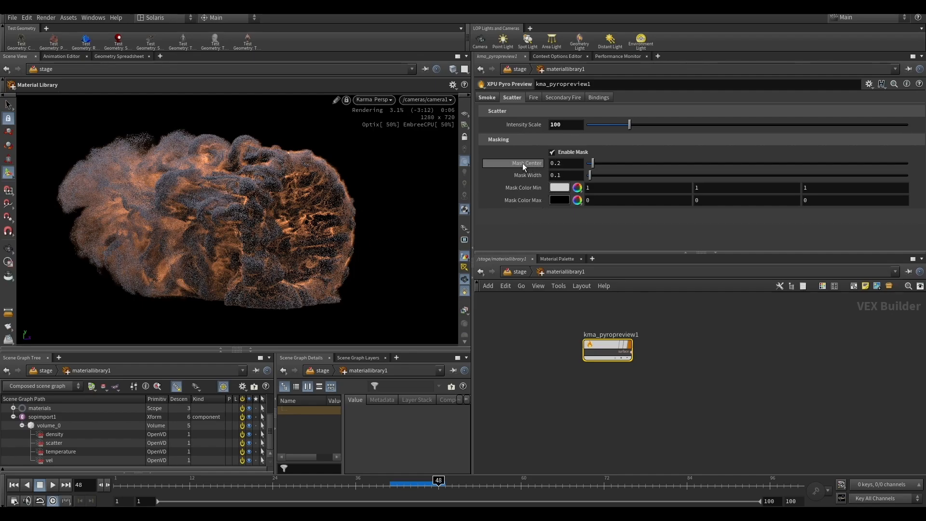
Set the scatter Mask Center of kma_pyropreview1 to 0.5
left_click(557, 164)
left_click_drag(562, 166, 557, 166)
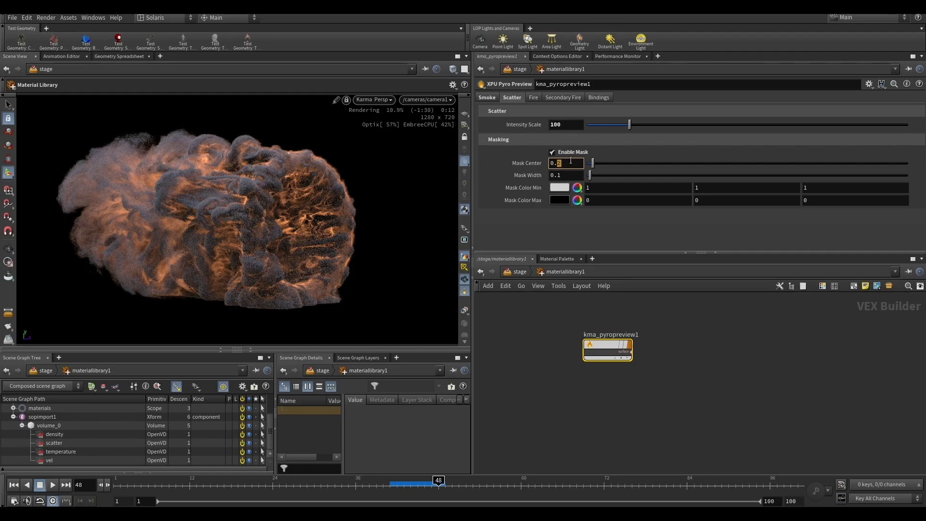
type("5")
key("Return")
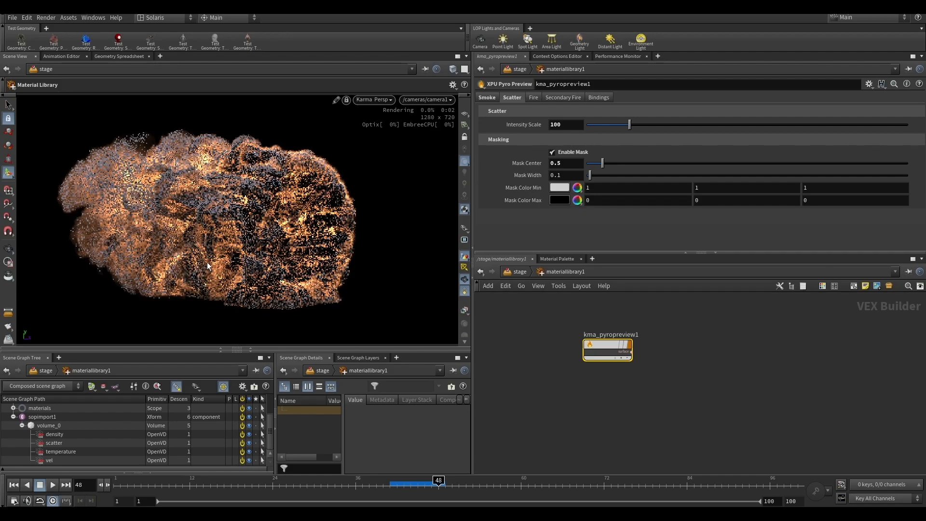
Lower the scatter Mask Center of kma_pyropreview1 to 0.1
double_click(558, 164)
type("1")
key("Return")
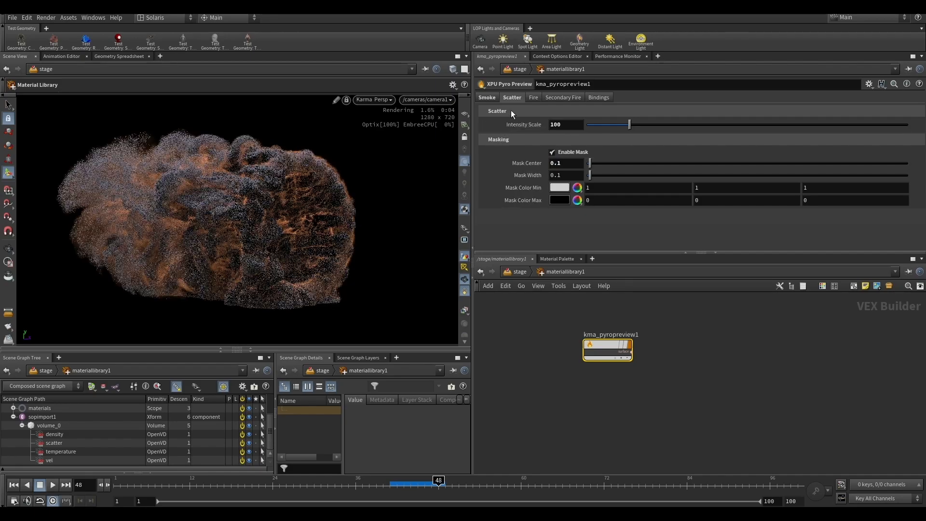
Check the smoke settings of kma_pyropreview1 and set its scatter Mask Center back to 0.2
left_click(487, 97)
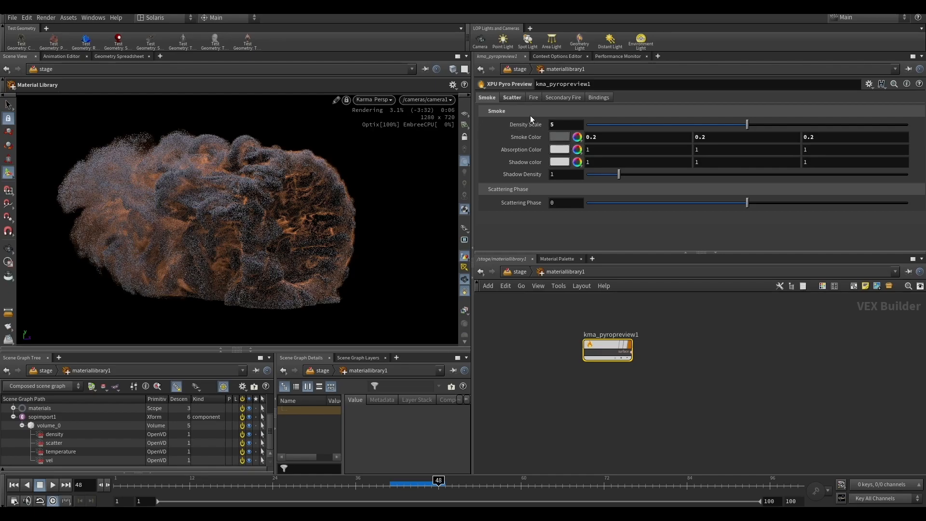
left_click(513, 98)
left_click_drag(561, 166, 517, 165)
type("0.2")
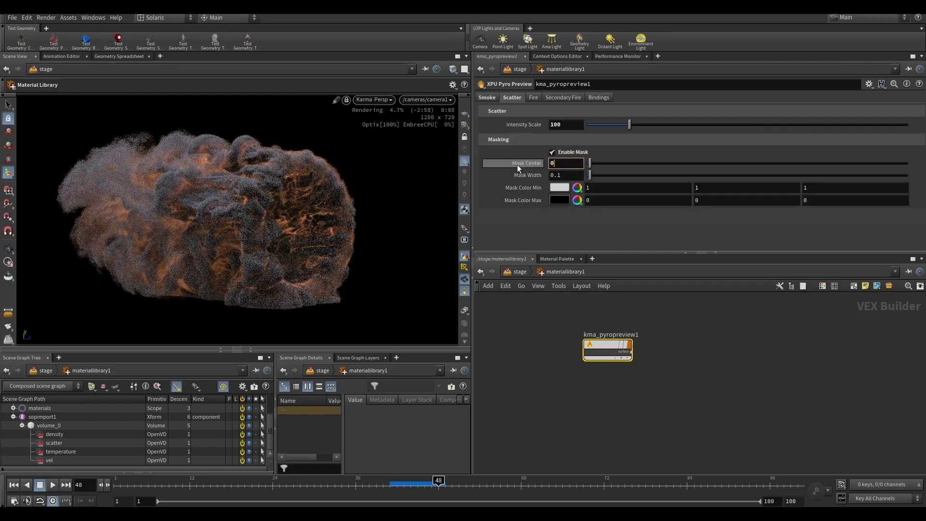
key("Return")
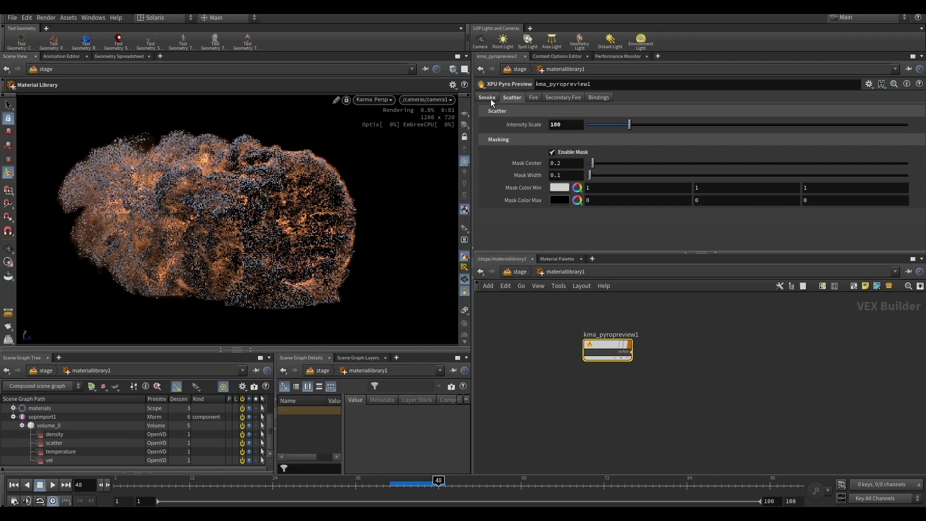
Set the Smoke Color of kma_pyropreview1 to a neutral grey of 0.5, 0.5, 0.5
left_click(491, 99)
left_click(557, 137)
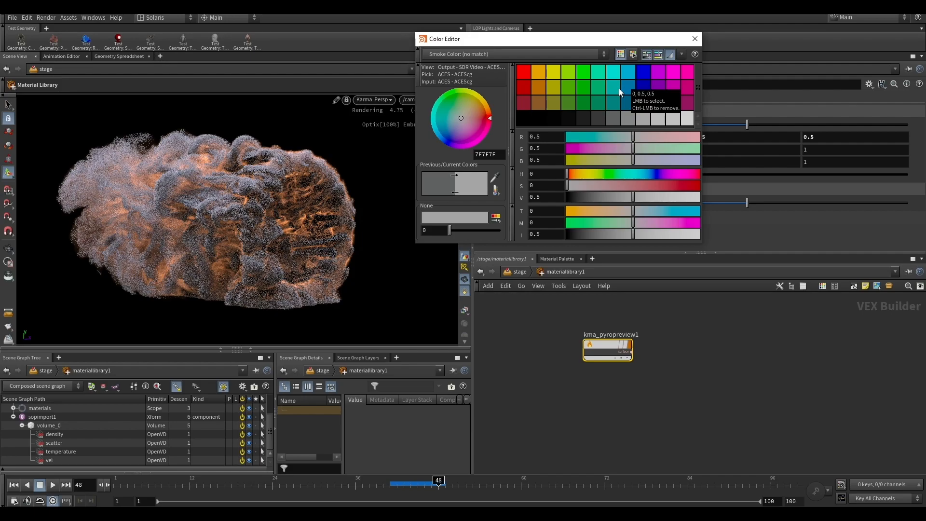
left_click(694, 39)
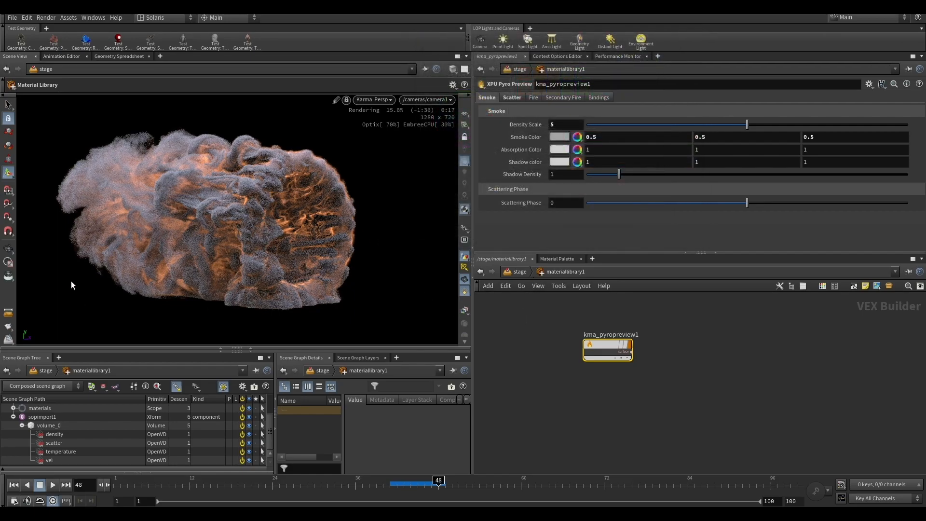
Return to the stage network and add a Grid node beside the main node chain
left_click(516, 272)
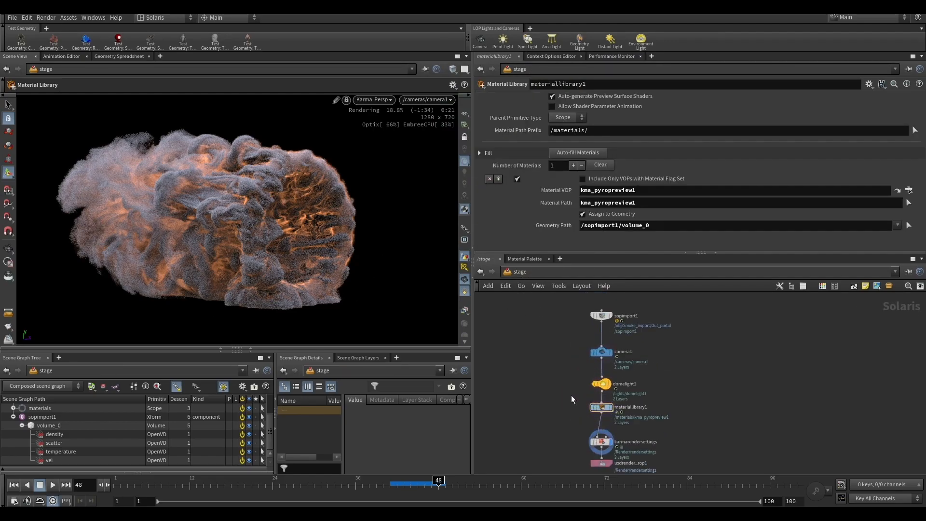
key("Tab")
type("gri")
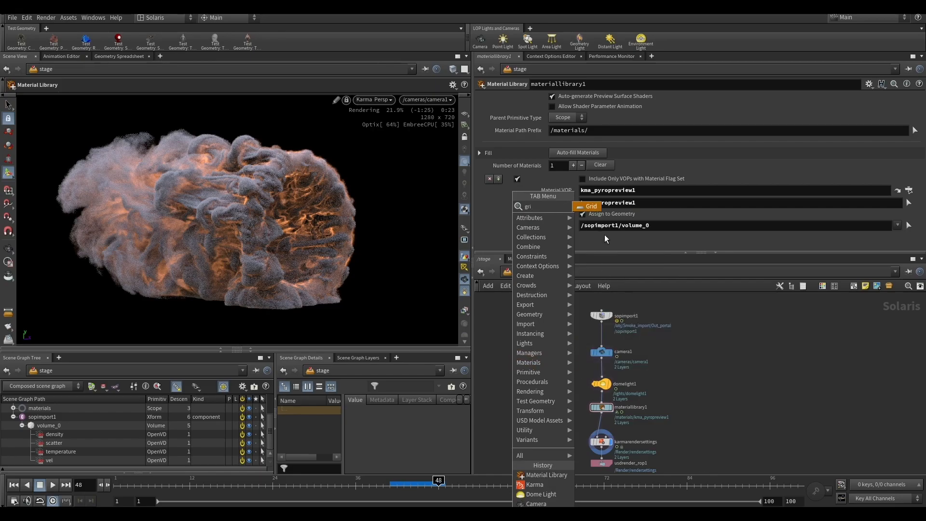
left_click(587, 210)
left_click(544, 349)
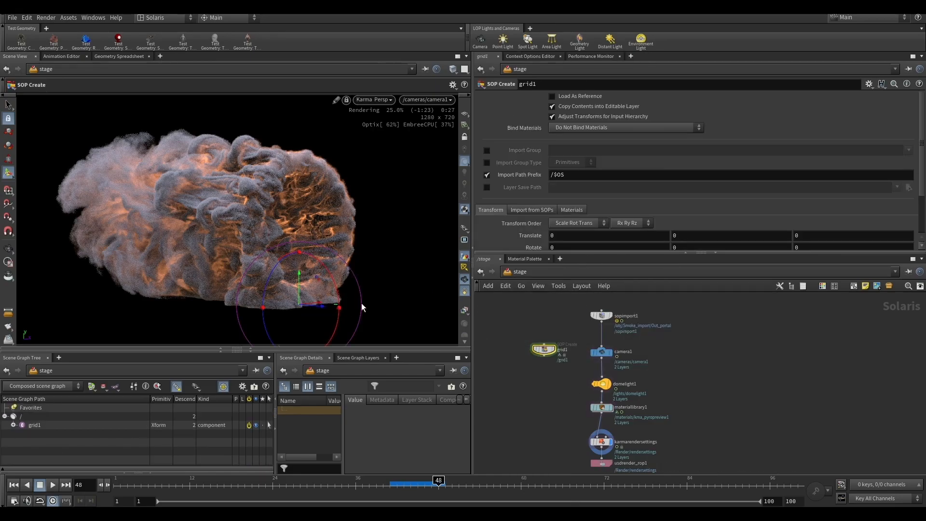
Set the Uniform Scale of grid1 to 5
scroll(516, 200, "down", 2)
left_click(565, 229)
left_click_drag(564, 229, 523, 231)
type("5")
key("Return")
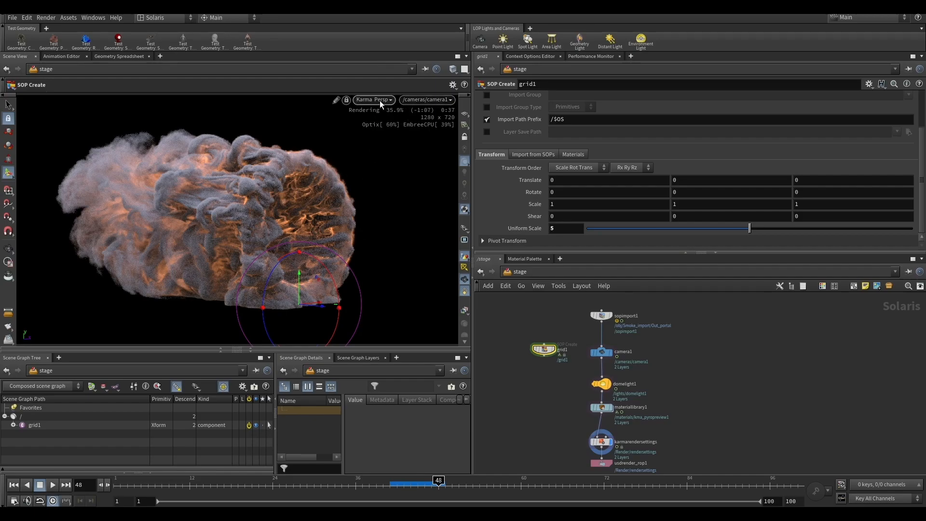
Reposition grid1 and the nodes of the main chain to make room for another node
left_click_drag(538, 354, 537, 338)
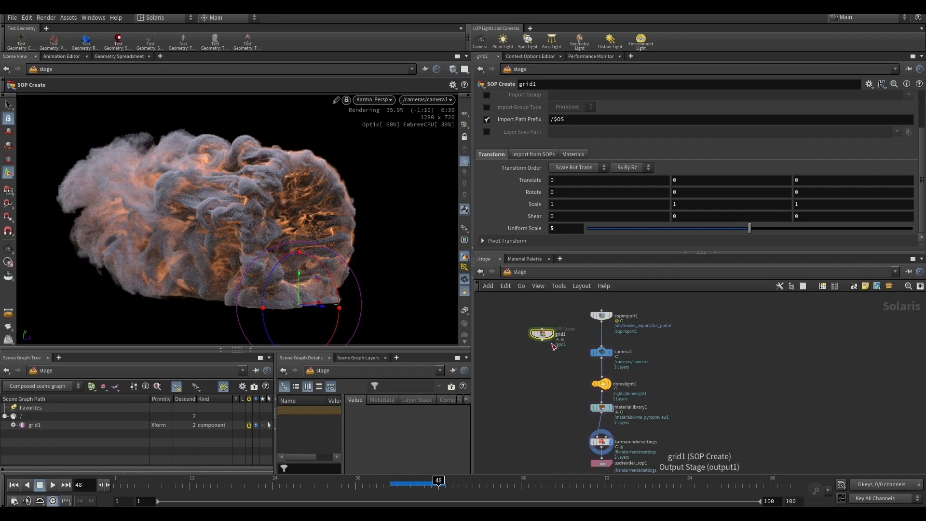
scroll(608, 375, "up", 4)
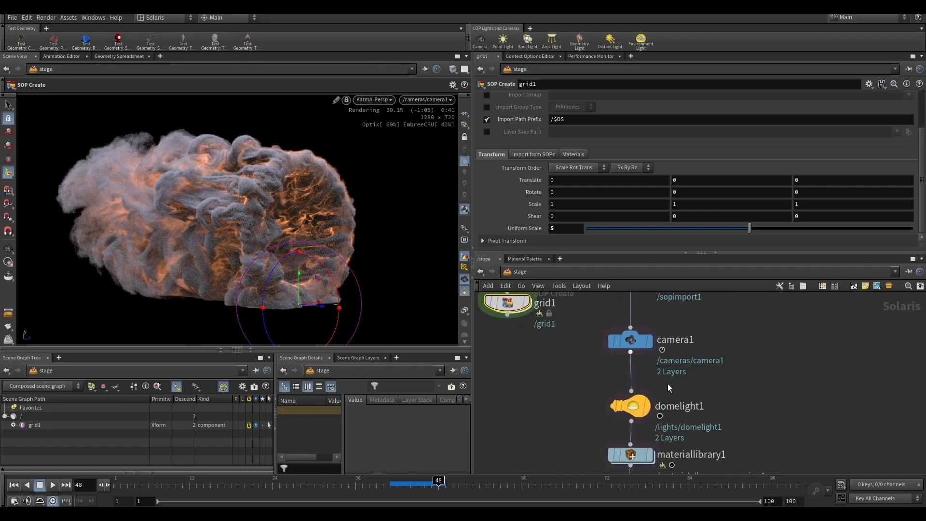
scroll(612, 379, "down", 4)
scroll(618, 383, "up", 1)
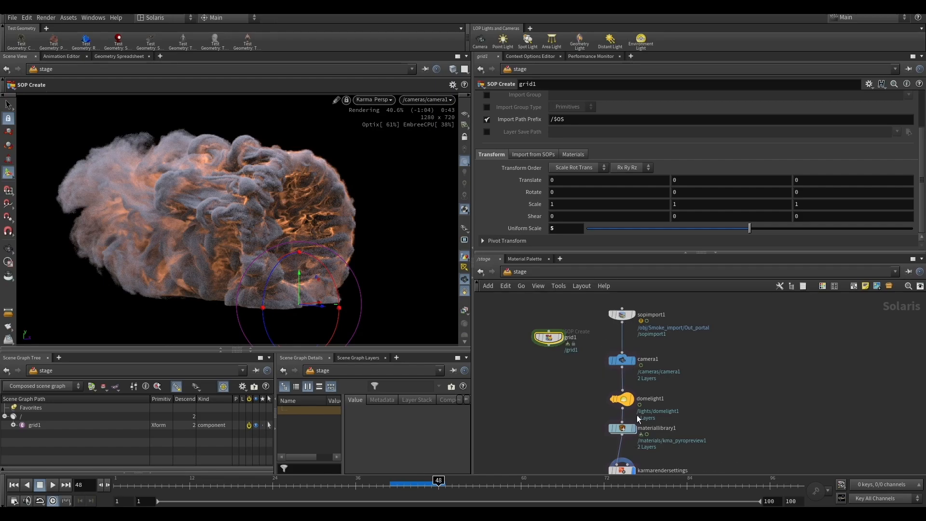
scroll(644, 384, "down", 5)
scroll(644, 423, "up", 4)
scroll(607, 395, "up", 2)
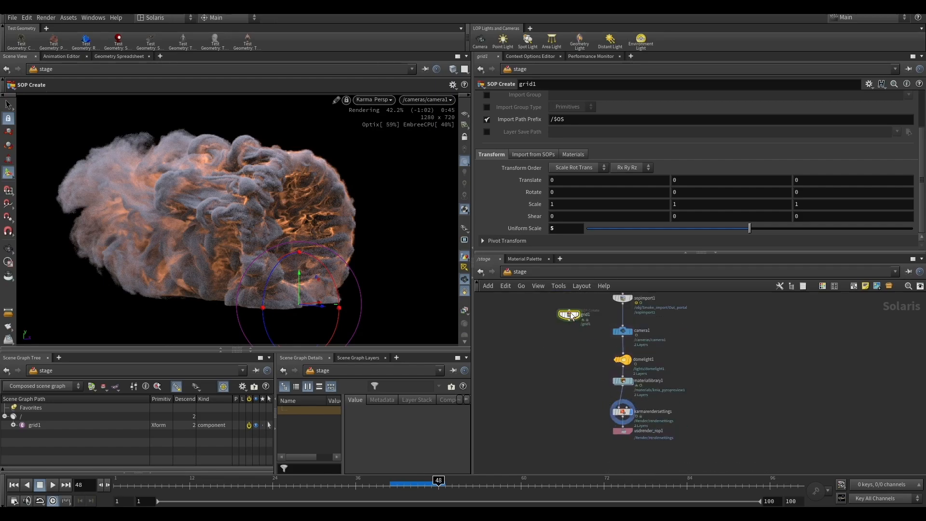
left_click_drag(641, 375, 641, 366)
left_click_drag(637, 401, 635, 384)
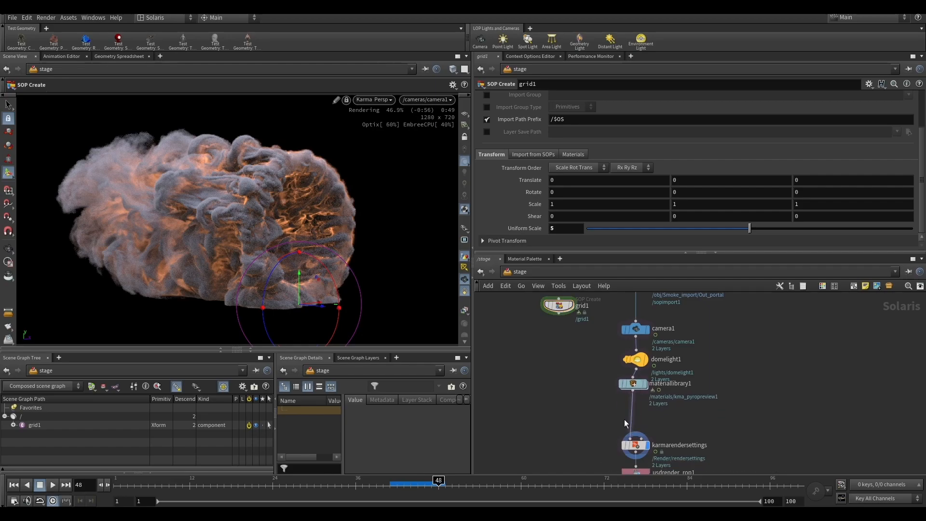
Insert a Merge node between camera1 and domelight1, connect grid1 to it, and order grid1 before camera1
key("Tab")
type("me")
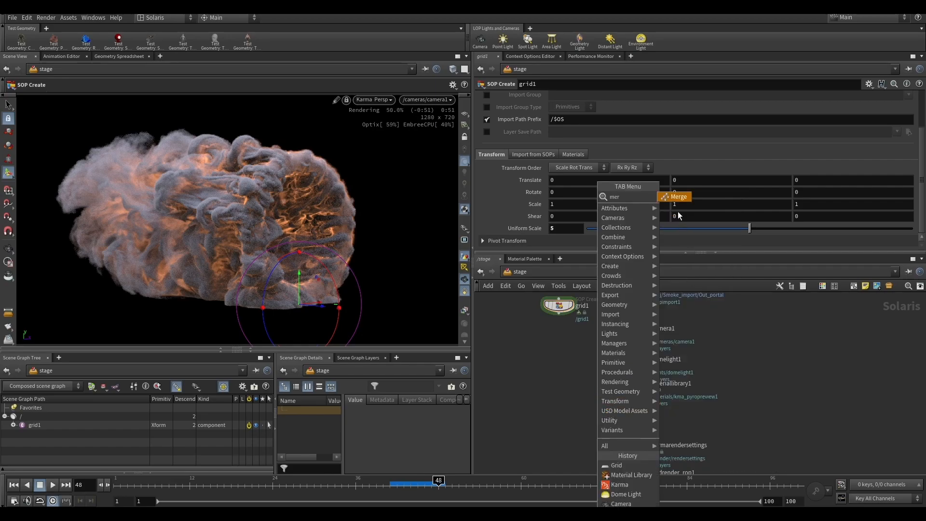
left_click(680, 197)
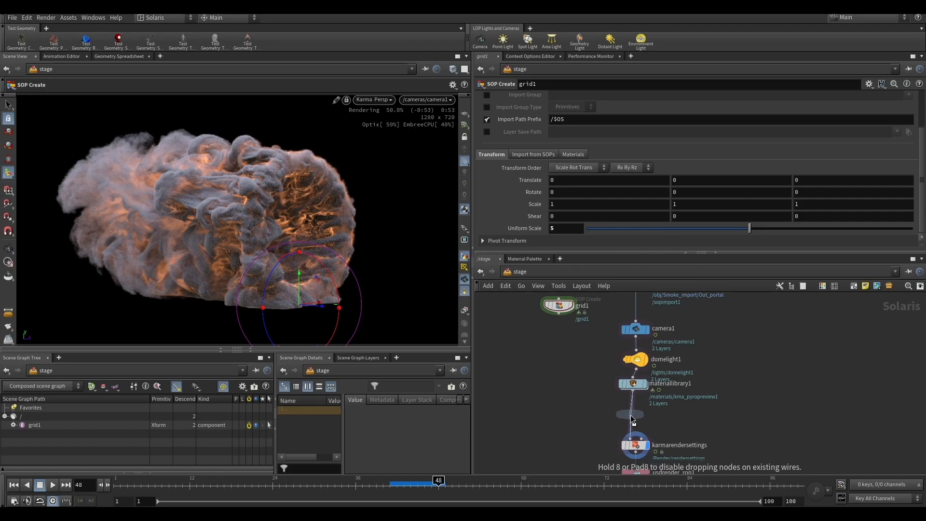
left_click(635, 354)
left_click_drag(635, 336, 636, 348)
left_click_drag(560, 315, 638, 354)
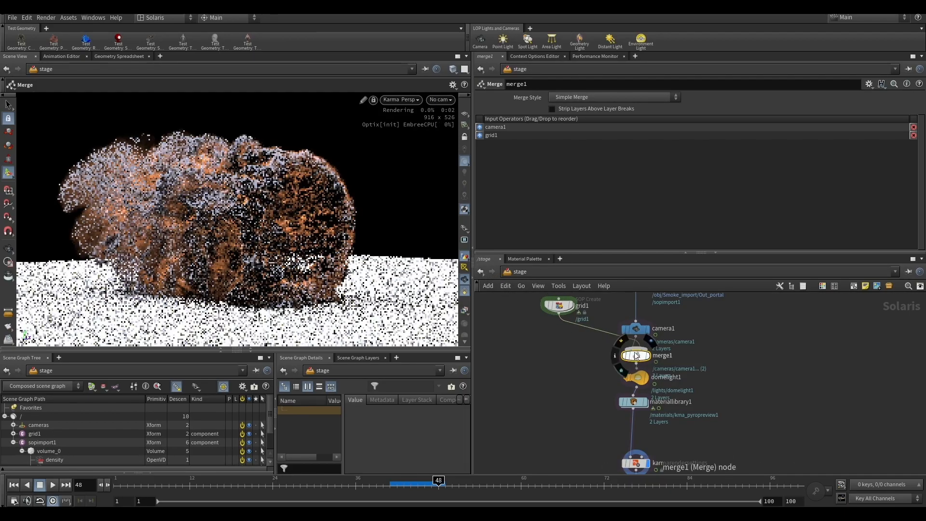
left_click_drag(482, 137, 482, 126)
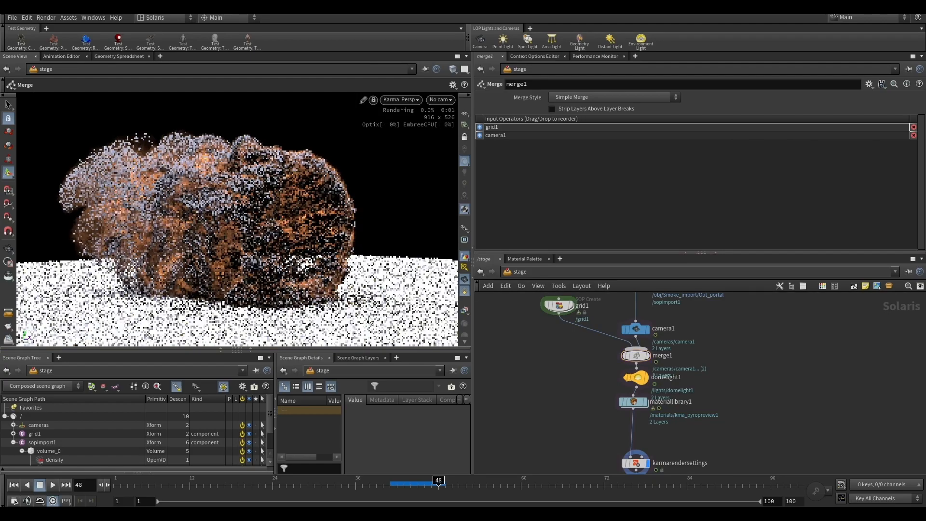
Insert a Render Geometry Settings node between sopimport1 and camera1
scroll(572, 429, "down", 3)
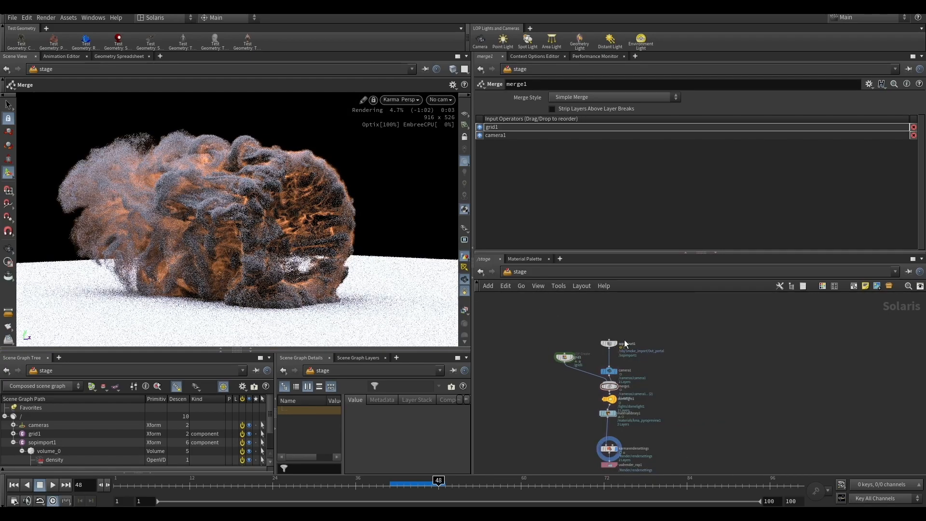
scroll(623, 341, "up", 4)
key("Tab")
type("render")
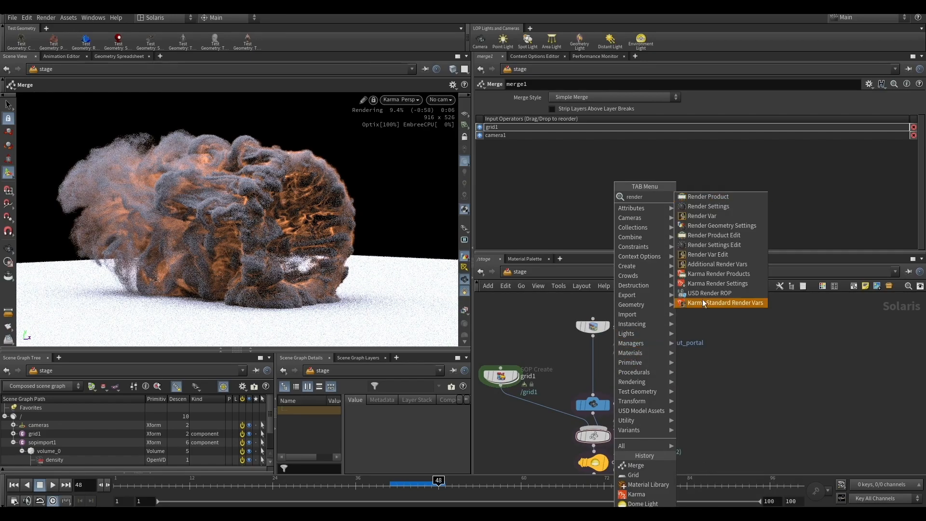
left_click(731, 226)
left_click(676, 352)
left_click_drag(684, 354, 589, 361)
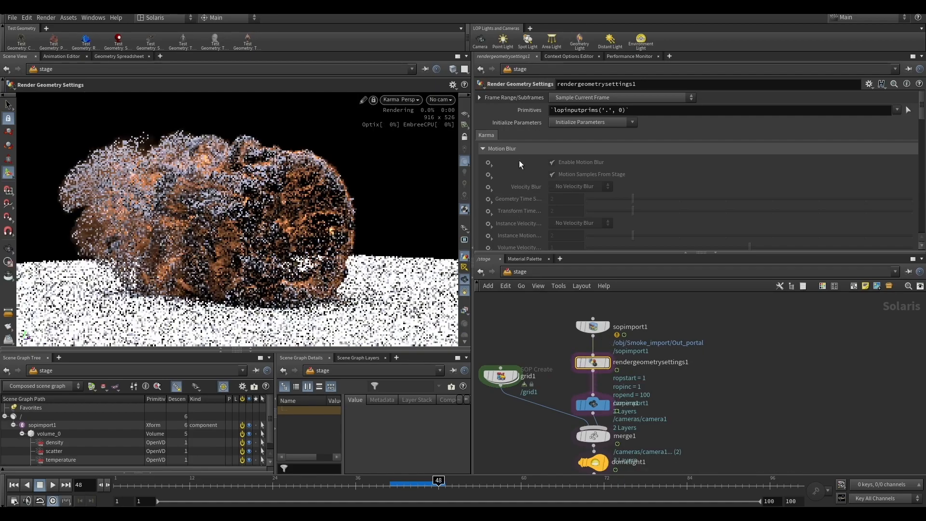
Set Treat As Light Source to Yes on rendergeometrysettings1 and enable its light source diffuse and specular multipliers with Set or Create
scroll(512, 168, "down", 3)
scroll(510, 186, "down", 5)
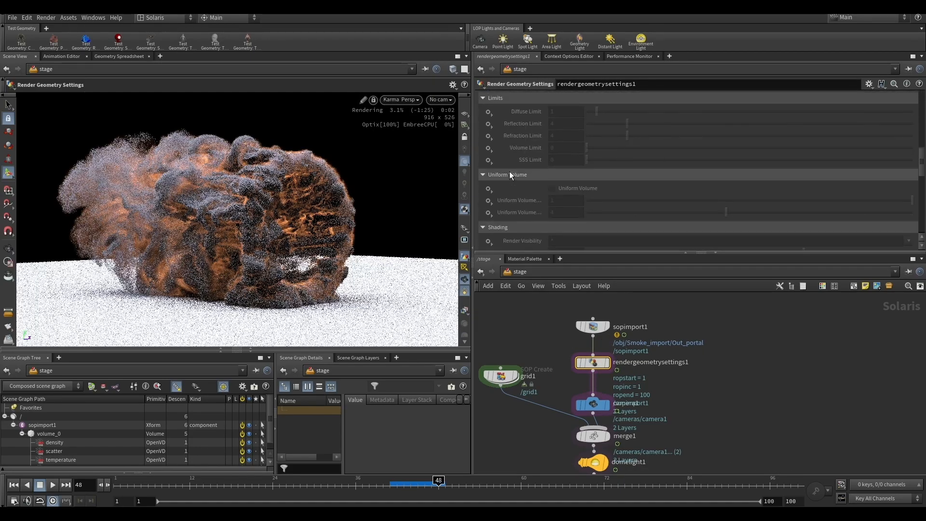
scroll(516, 168, "down", 4)
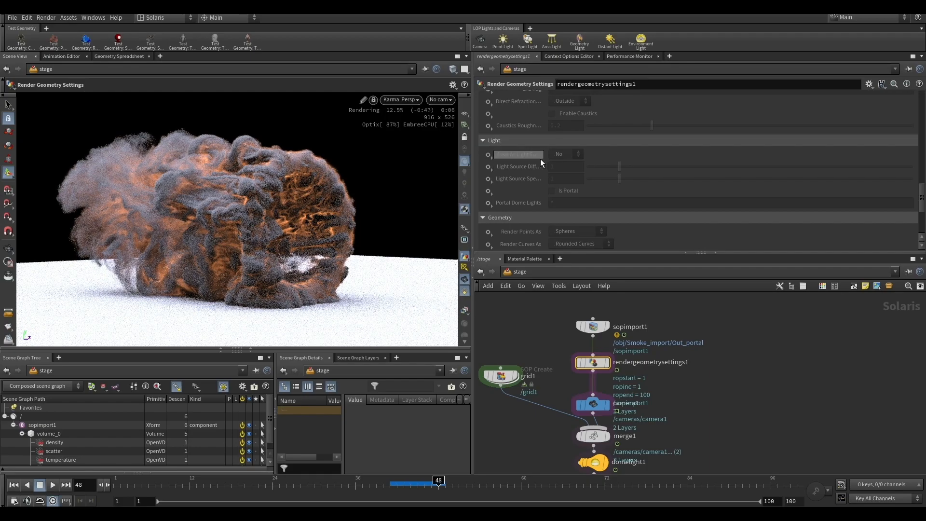
right_click(487, 155)
key("Escape")
left_click(487, 154)
left_click(494, 165)
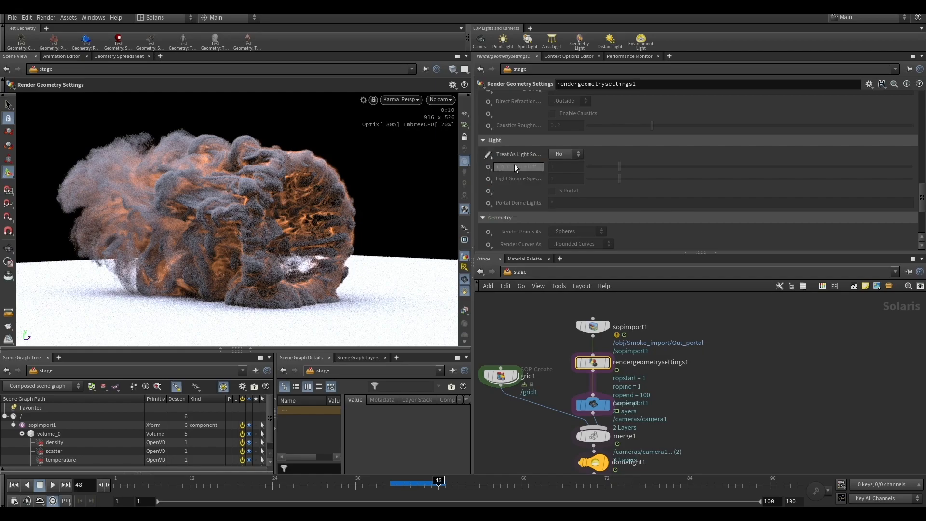
left_click(489, 167)
left_click(493, 177)
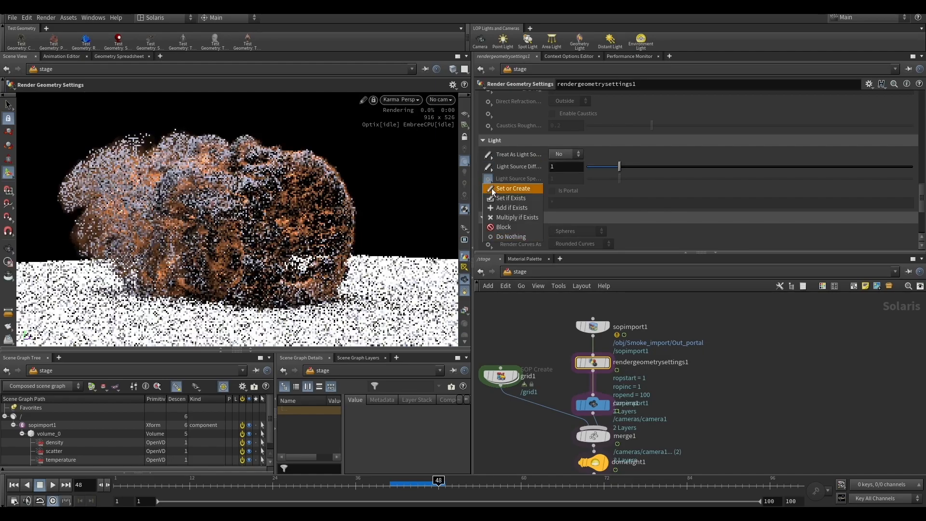
left_click(491, 188)
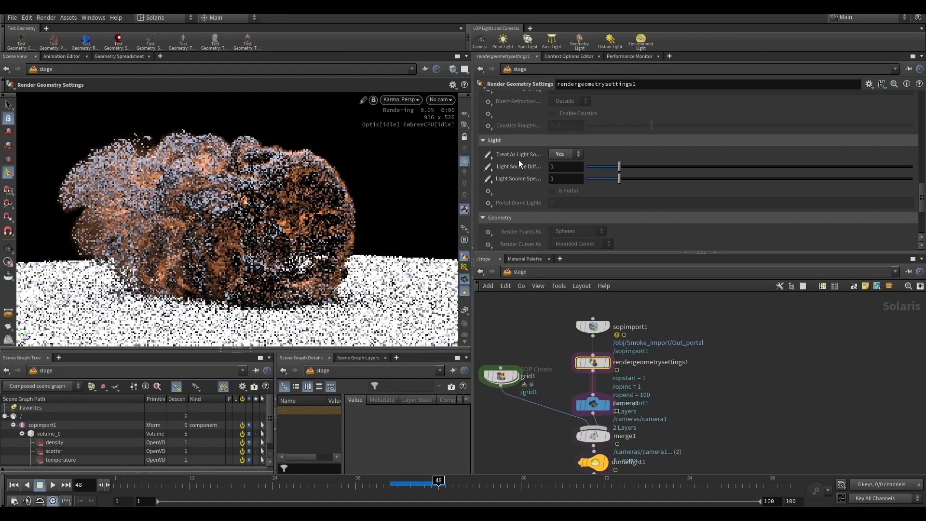
left_click(526, 156)
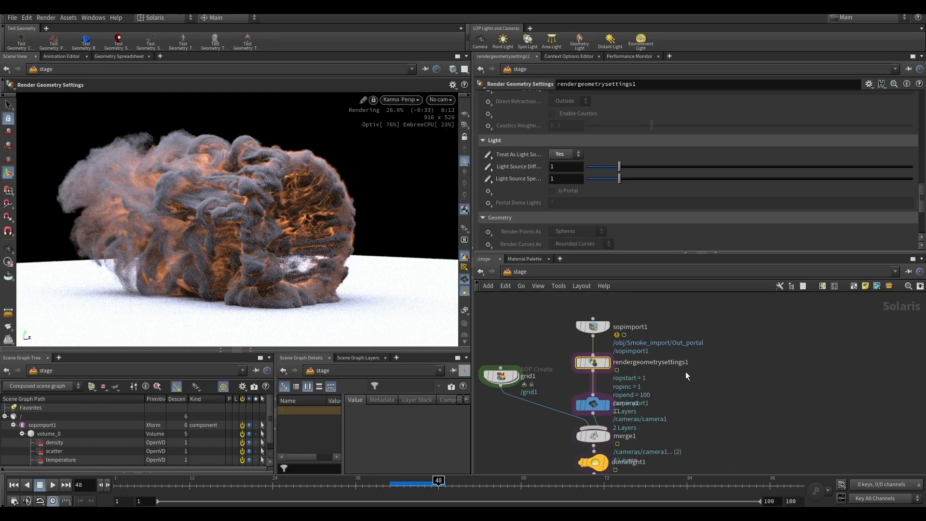
scroll(602, 331, "down", 2)
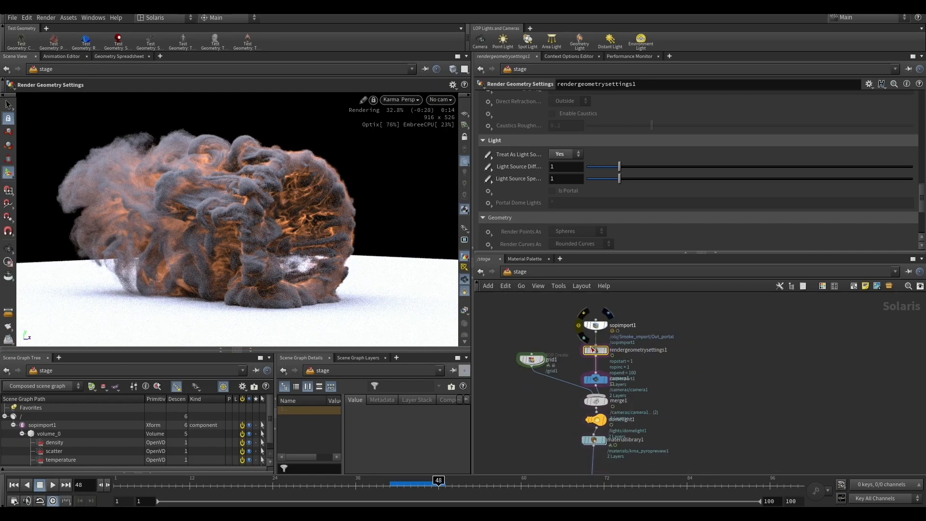
scroll(577, 355, "up", 1)
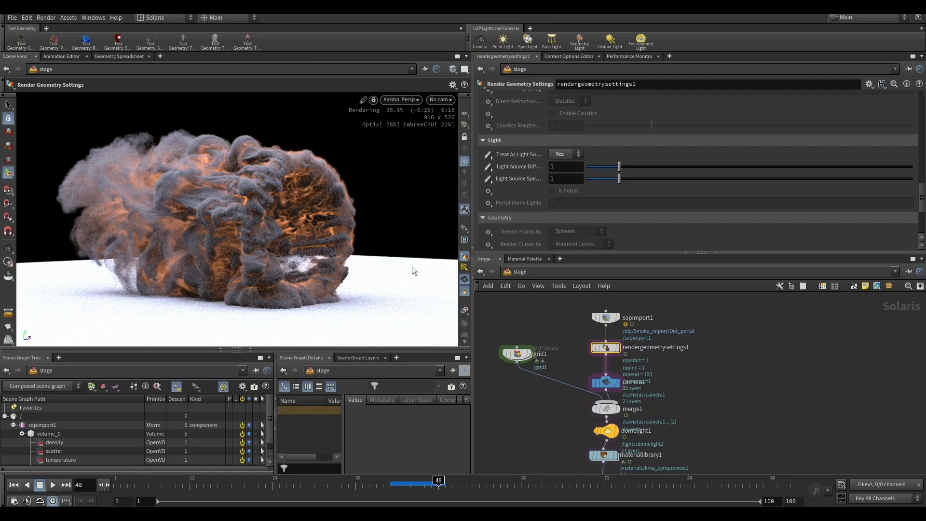
left_click(534, 402)
key("Tab")
type("mater")
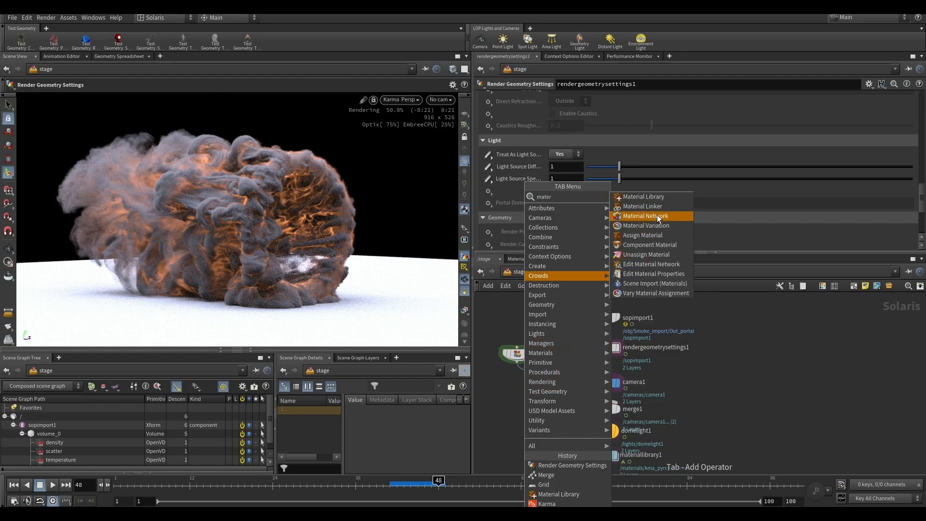
left_click(657, 215)
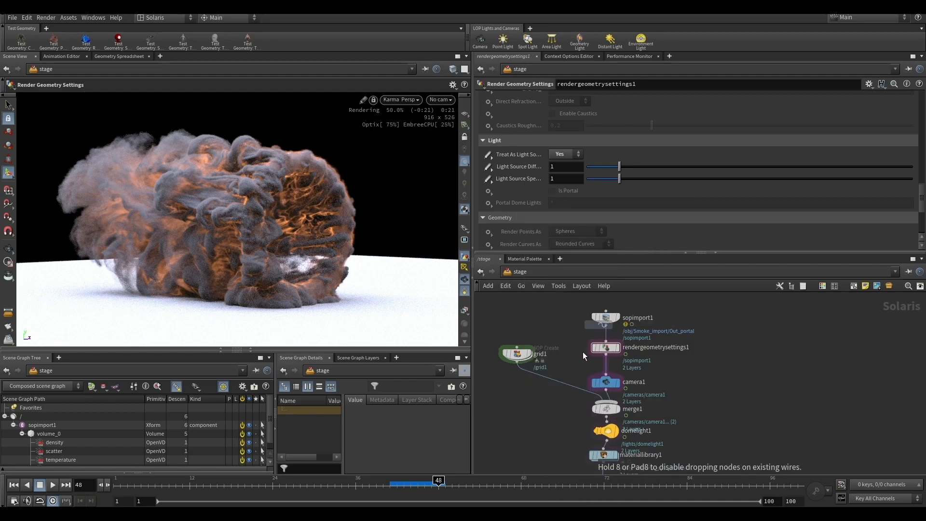
left_click(548, 378)
key("Delete")
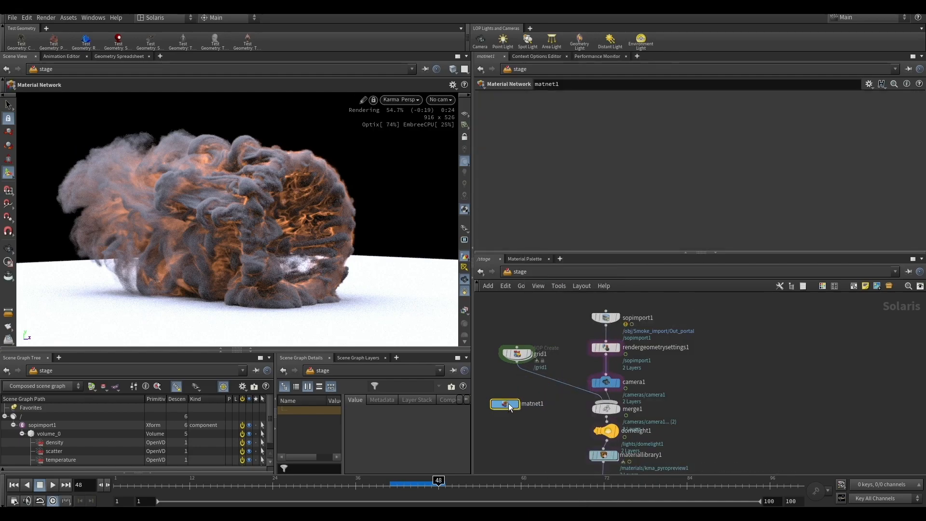
Add a second Material Library node below grid1 and open its network
key("Tab")
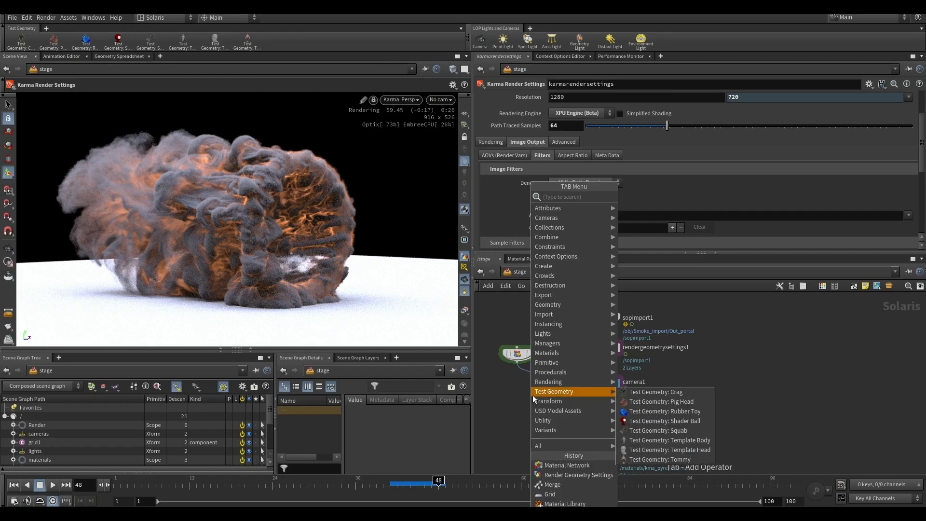
type("ma")
key("Up")
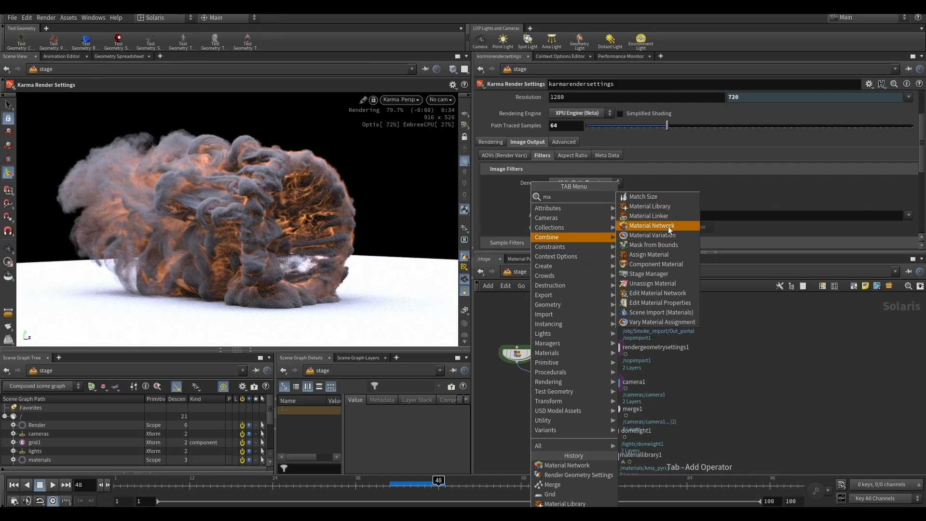
left_click(660, 205)
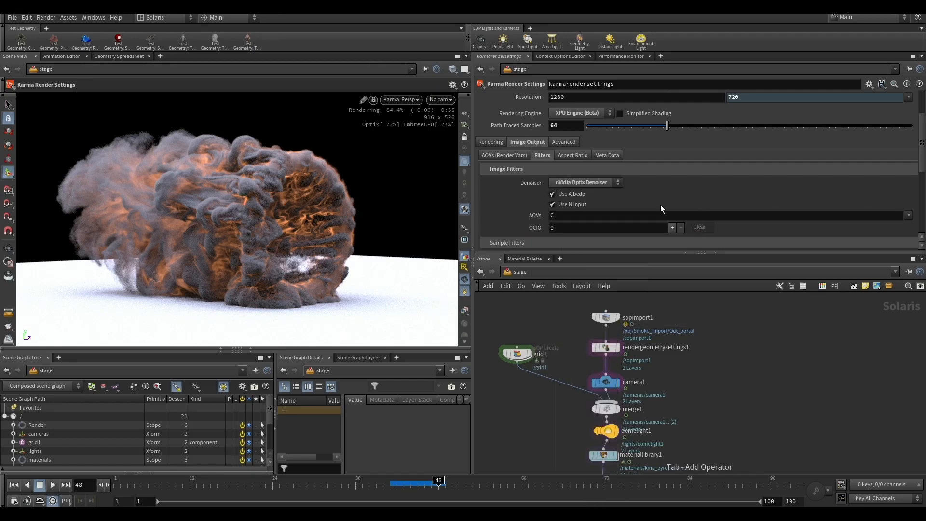
left_click(549, 387)
double_click(545, 388)
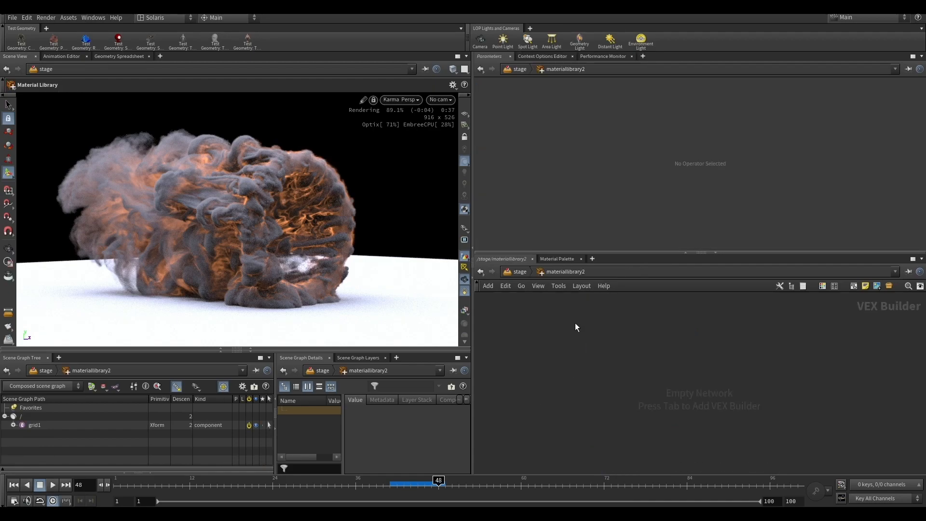
Add a MtlX Standard Surface shader inside the materiallibrary2 network
key("Tab")
type("star")
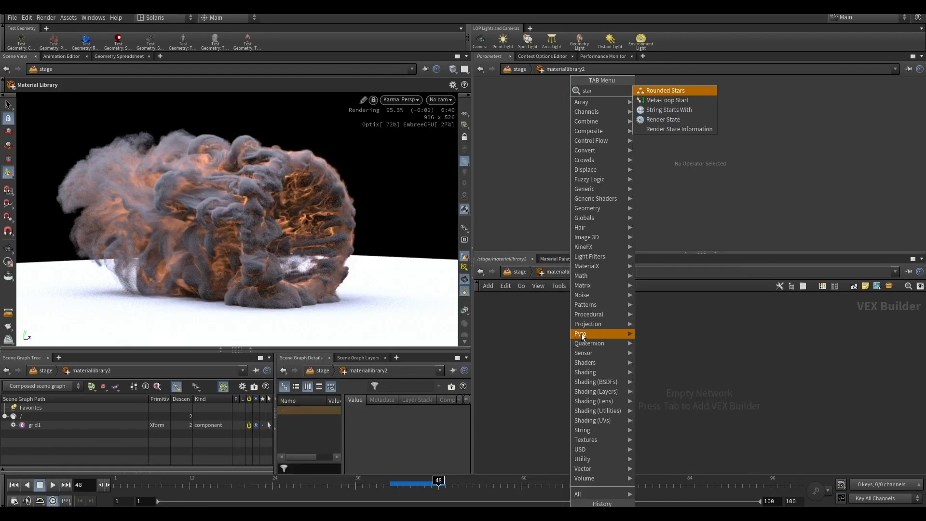
key("BackSpace")
key("BackSpace")
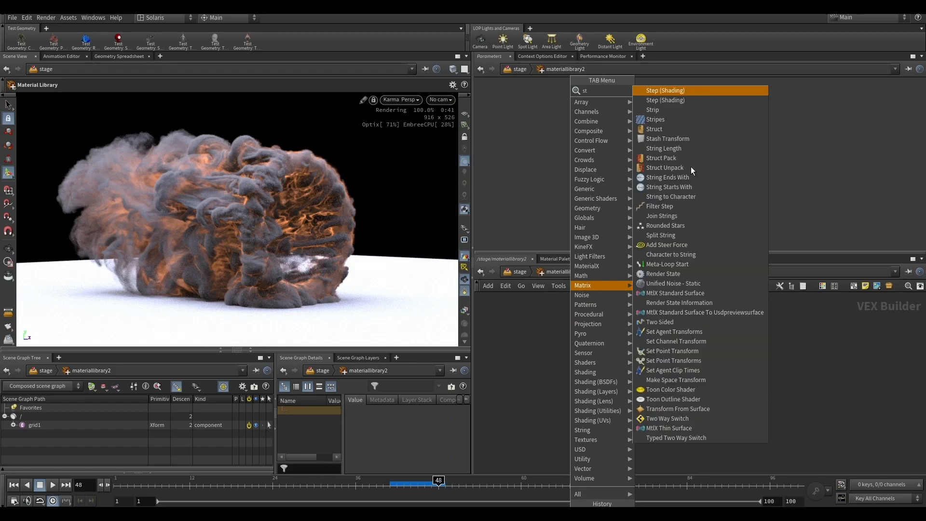
type("and")
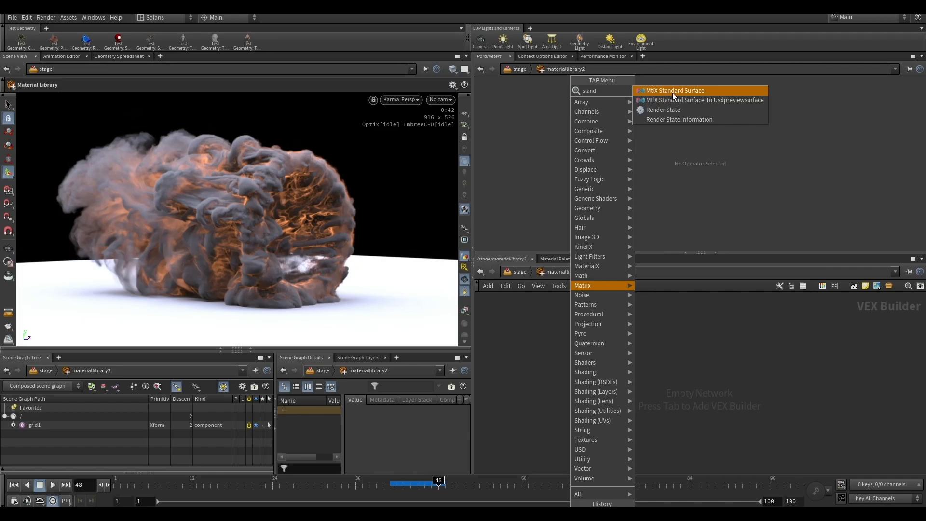
left_click(672, 93)
left_click(588, 328)
Return to the stage network, auto-fill the materials of materiallibrary2 and assign mtlxstandard_surface1 to /grid1/mesh_0
left_click(524, 271)
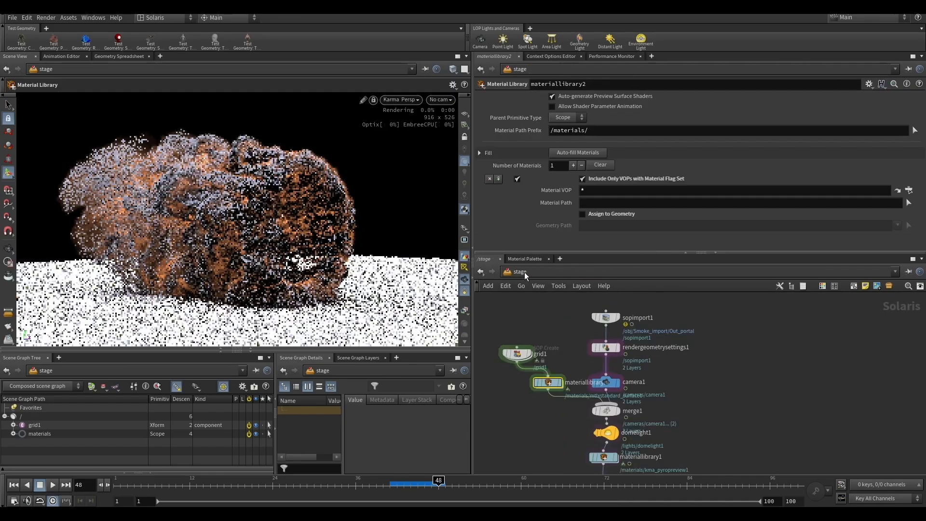
left_click_drag(562, 383, 557, 382)
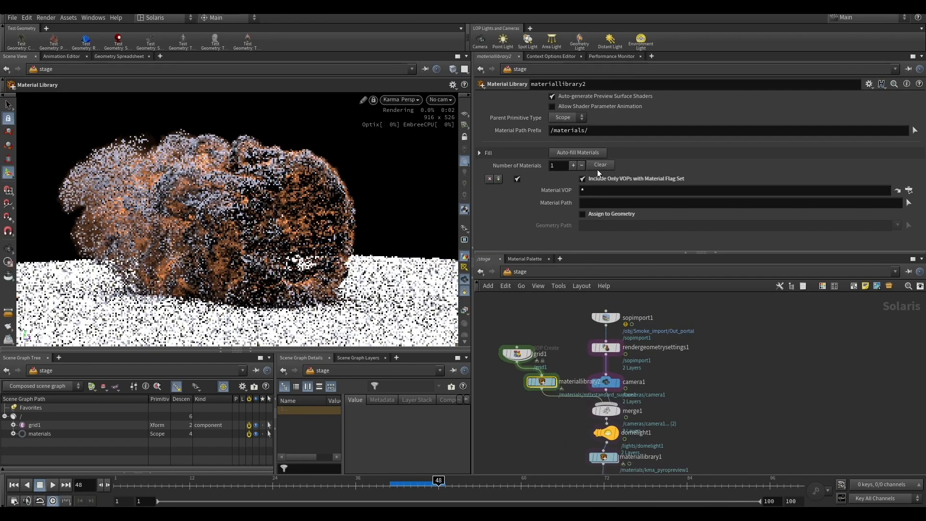
left_click(595, 154)
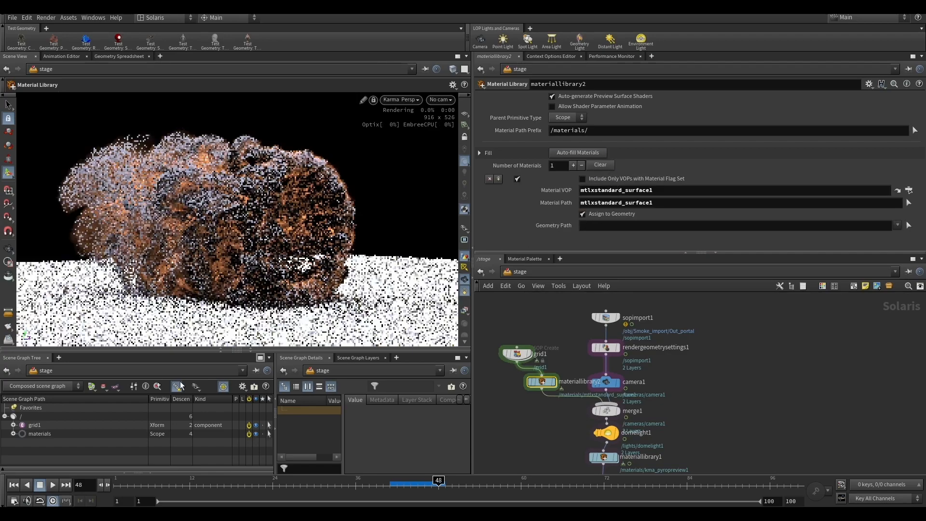
left_click(13, 425)
left_click_drag(38, 435, 597, 225)
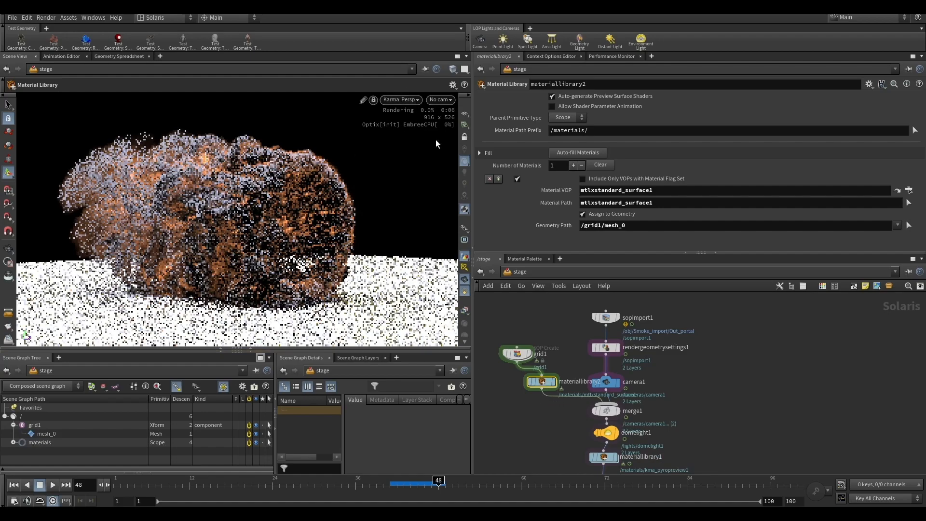
Set the base color of mtlxstandard_surface1 in materiallibrary2 to dark grey with 0.05 in all three channels
double_click(540, 381)
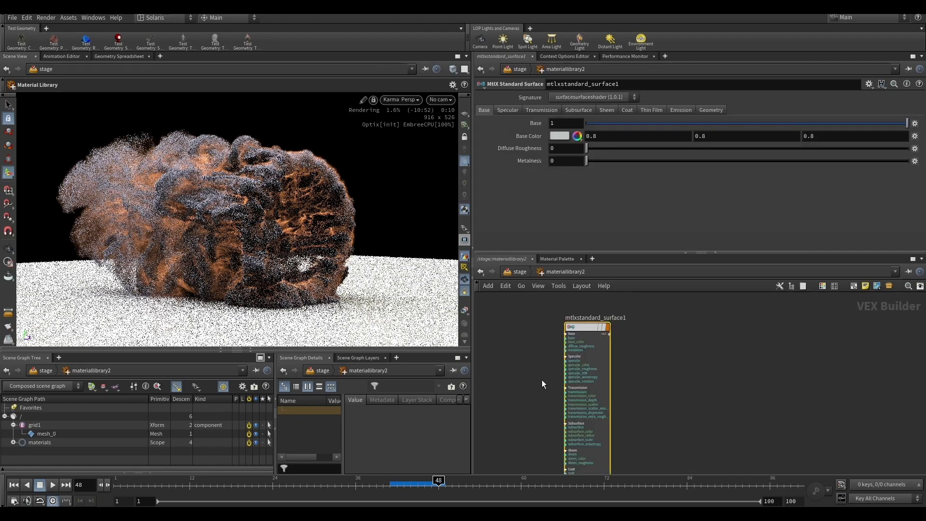
left_click(559, 136)
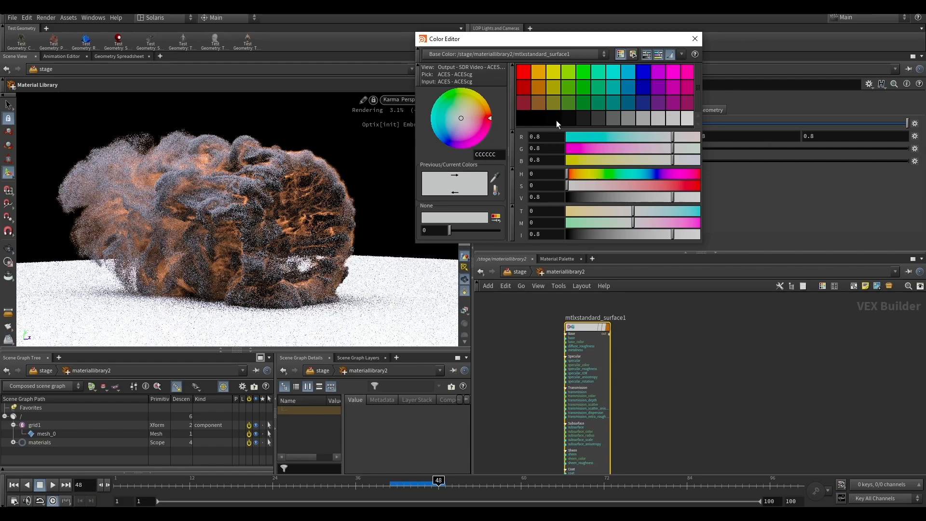
left_click(554, 118)
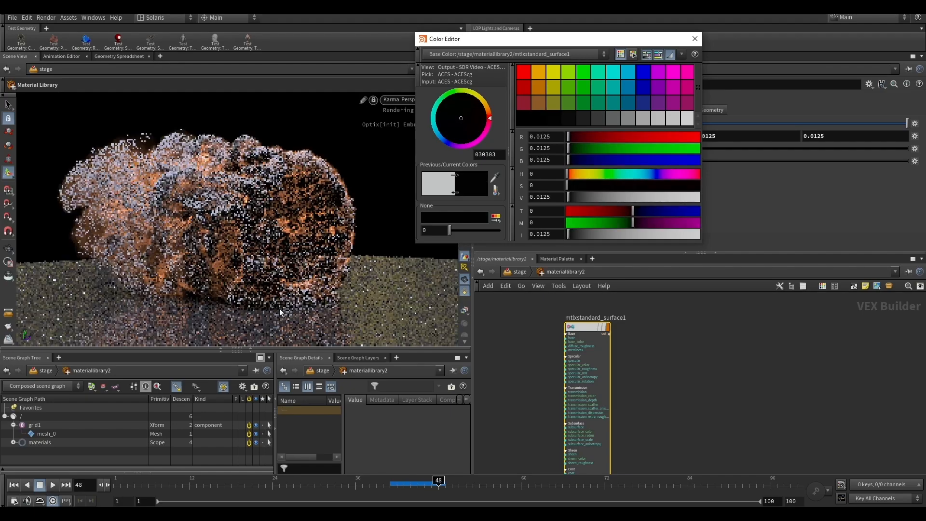
left_click(688, 118)
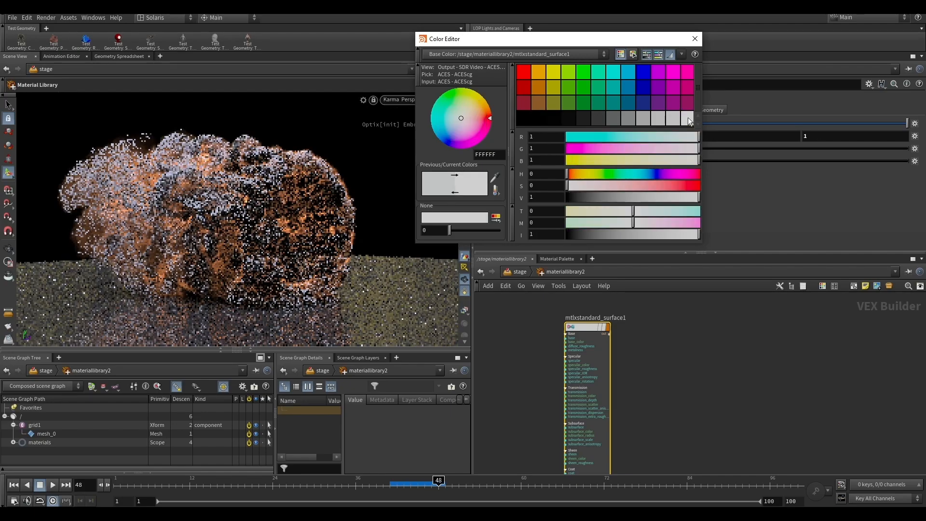
left_click(597, 120)
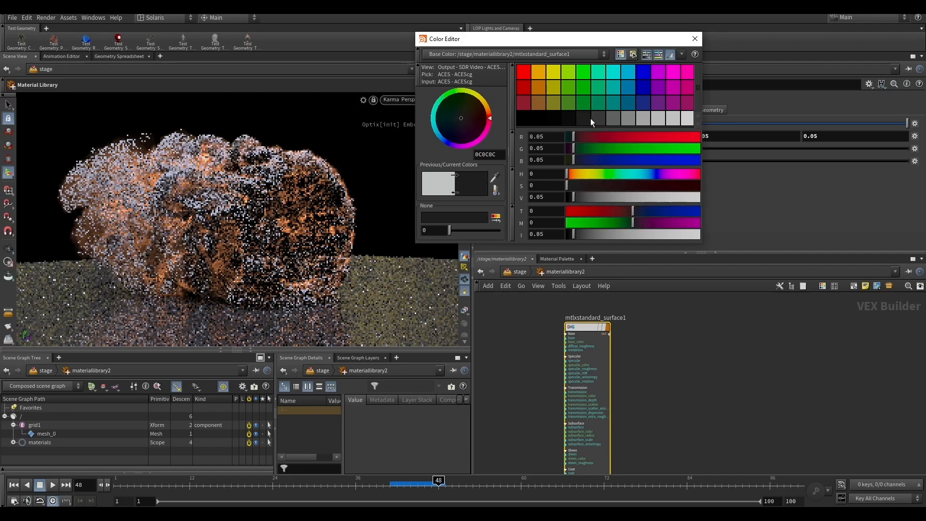
left_click(694, 38)
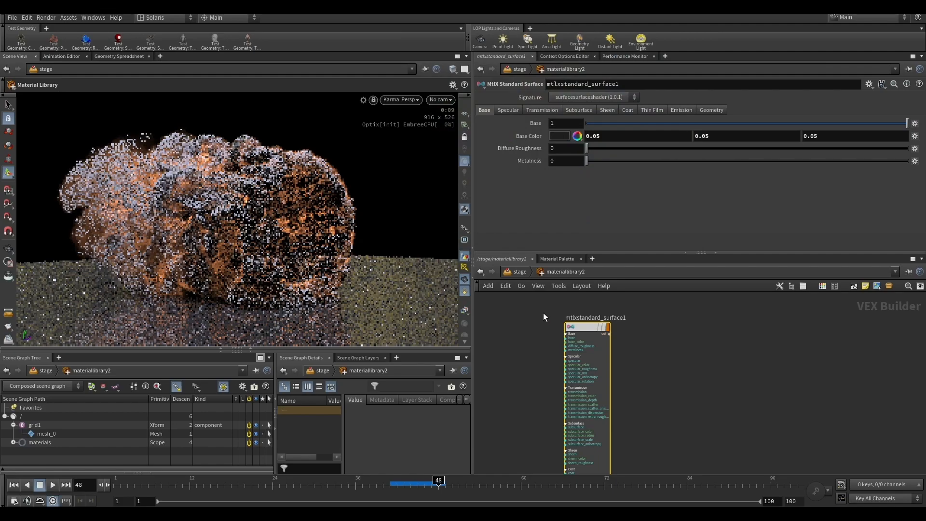
Insert a Light Linker node in the stage network between materiallibrary1 and karmarendersettings
left_click(517, 273)
scroll(541, 322, "down", 3)
scroll(572, 400, "up", 4)
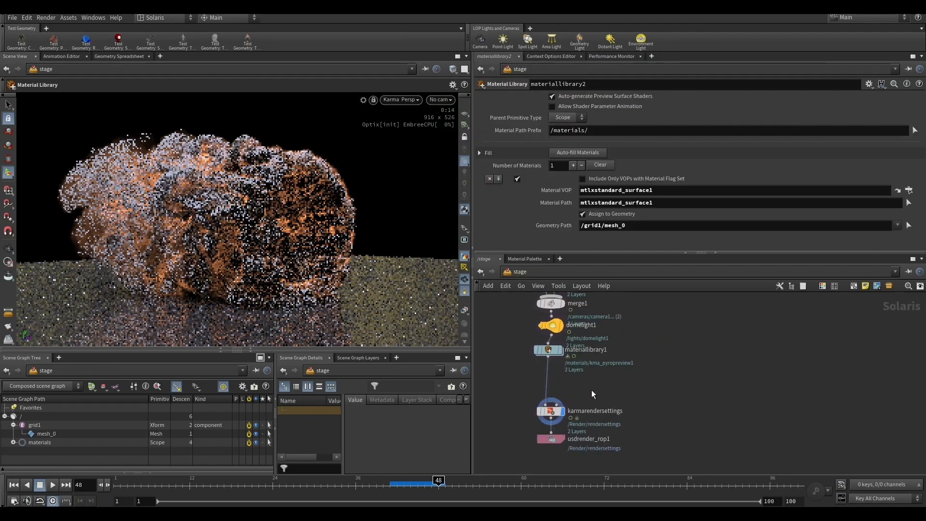
key("Tab")
type("light")
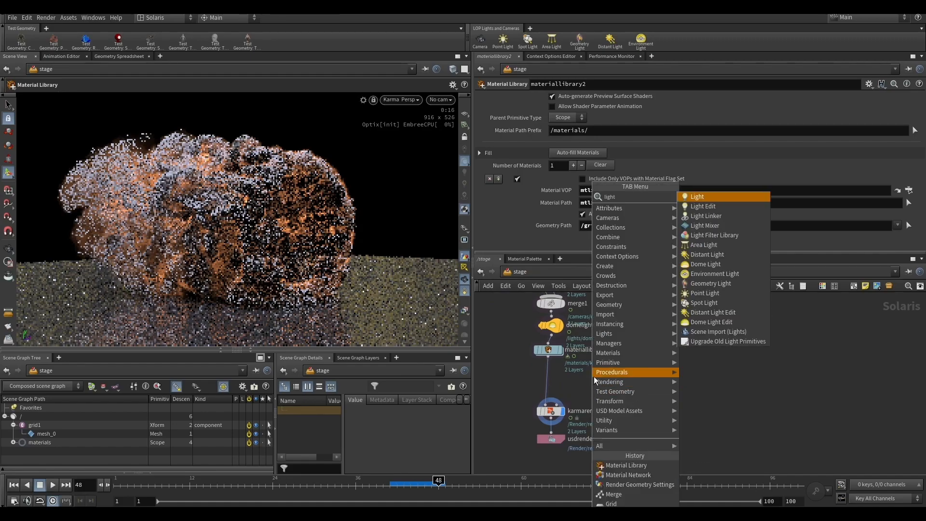
left_click(726, 216)
left_click(626, 382)
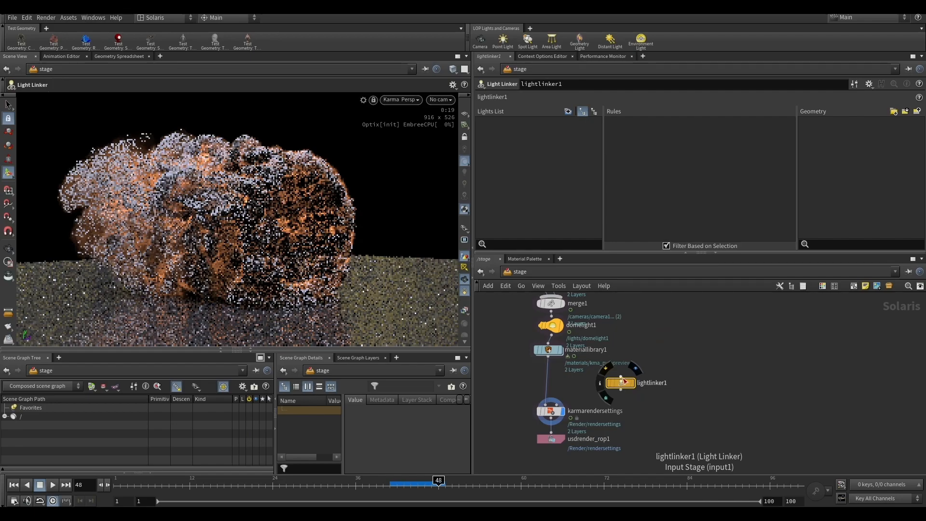
left_click_drag(624, 381, 552, 413)
Create a light linking rule for grid1 in lightlinker1 and exclude domelight1 from it
left_click(829, 141)
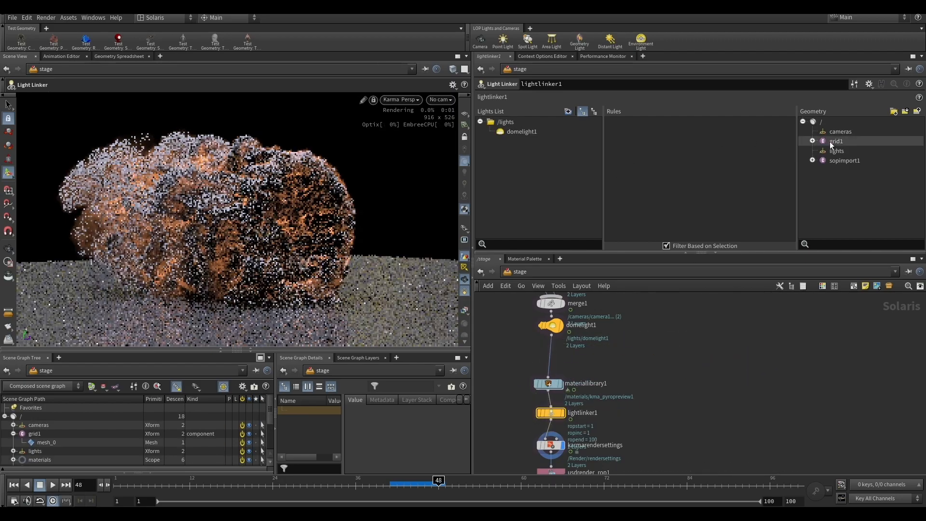
left_click_drag(836, 141, 676, 134)
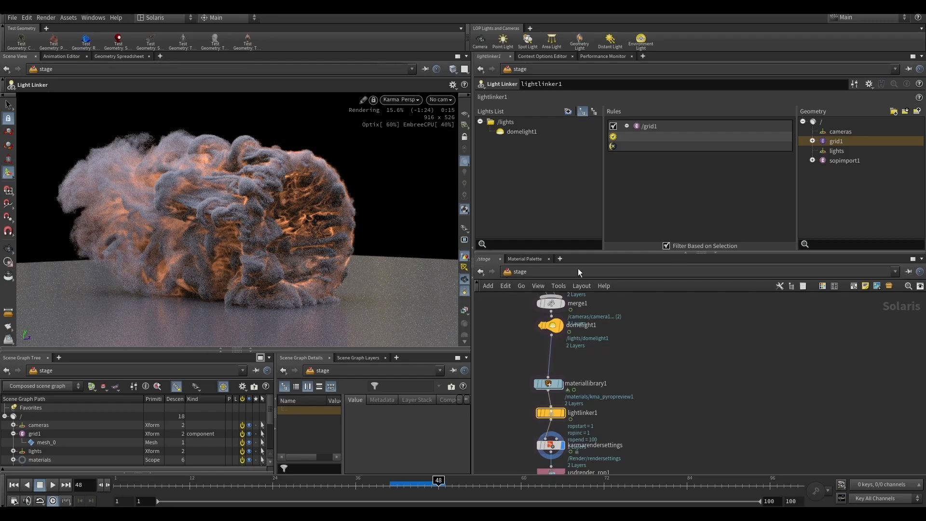
left_click_drag(511, 131, 635, 146)
left_click(814, 149)
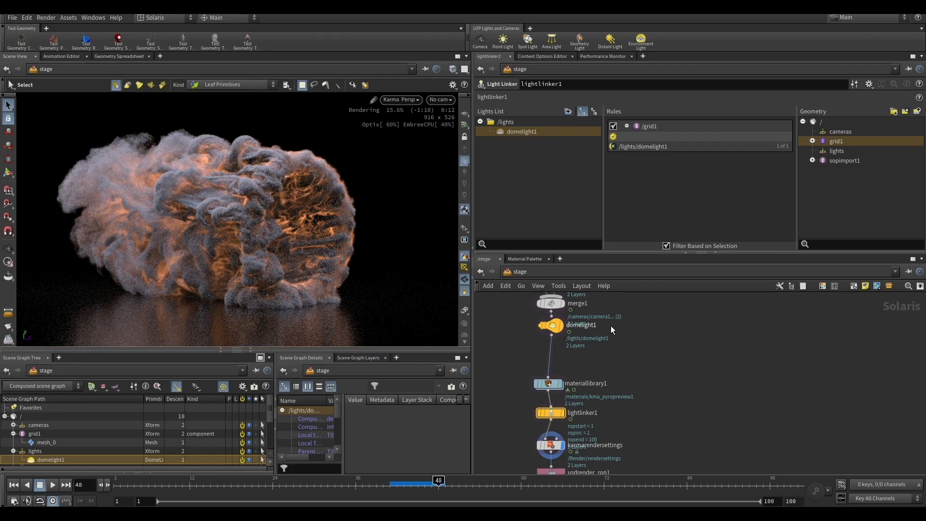
Examine the specular, transmission, sheen and coat parameters of the grid's MtlX Standard Surface shader
left_click(478, 273)
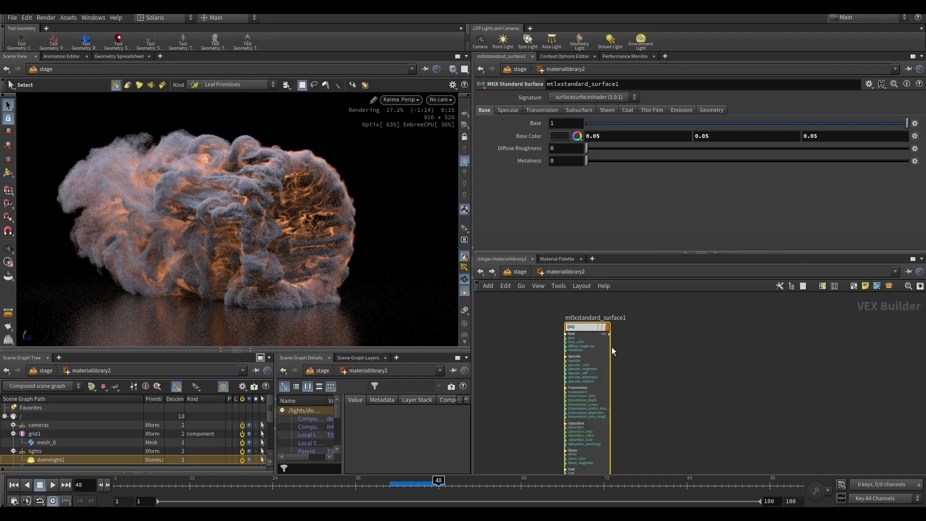
left_click(514, 109)
left_click(547, 111)
left_click(607, 110)
left_click(627, 110)
scroll(616, 357, "down", 2)
scroll(514, 342, "up", 2)
scroll(547, 348, "down", 3)
left_click(516, 272)
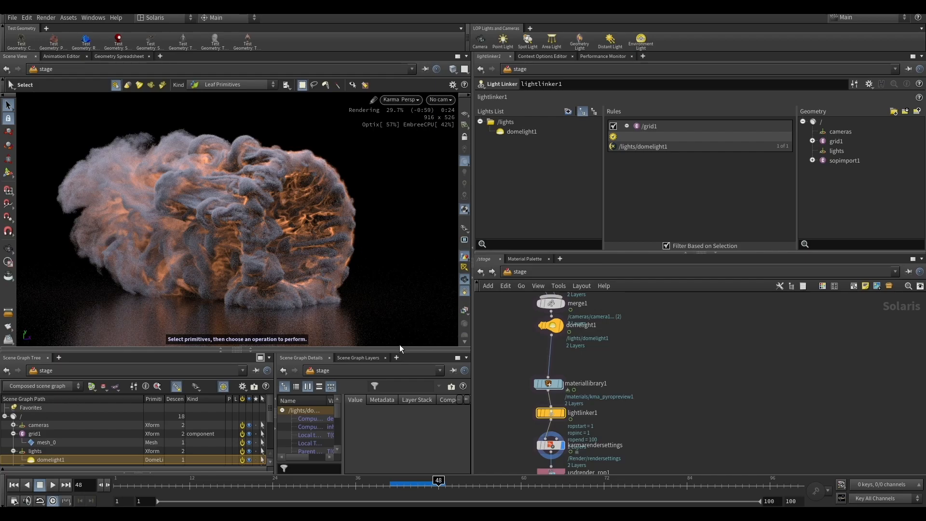
Tidy the stage network by aligning materiallibrary1 and lightlinker1 in the main node chain
scroll(695, 378, "down", 2)
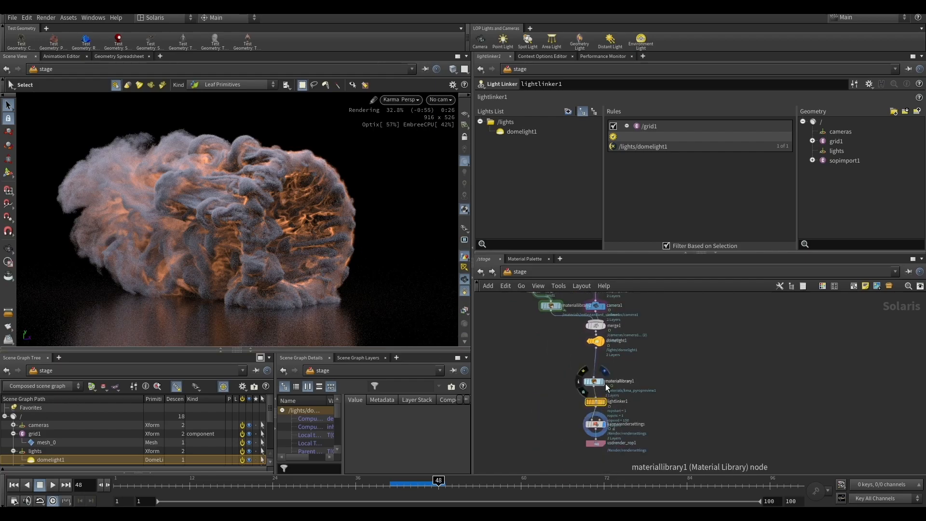
scroll(599, 383, "up", 3)
left_click_drag(598, 383, 598, 375)
left_click_drag(600, 416, 602, 410)
scroll(741, 393, "down", 2)
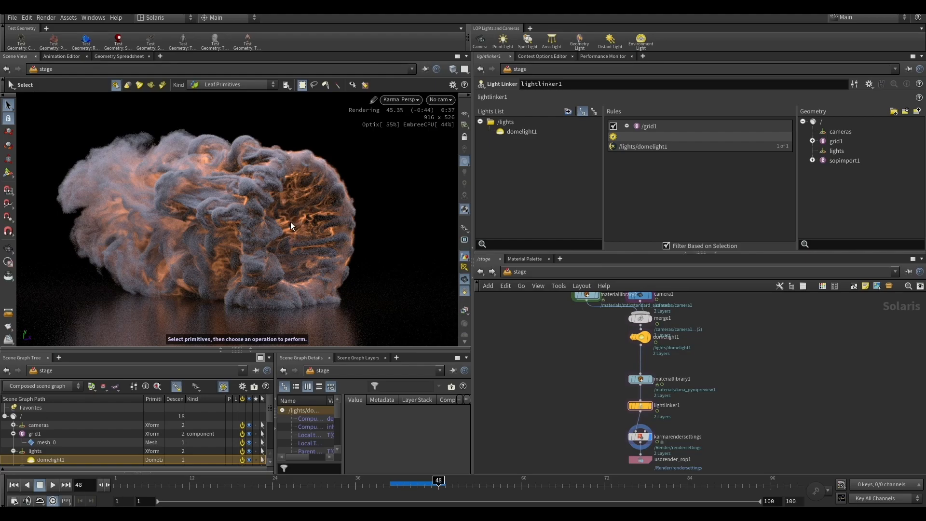
scroll(582, 393, "down", 3)
scroll(608, 400, "up", 4)
left_click_drag(633, 394, 634, 390)
Insert a Light node between lightlinker1 and karmarendersettings
key("Tab")
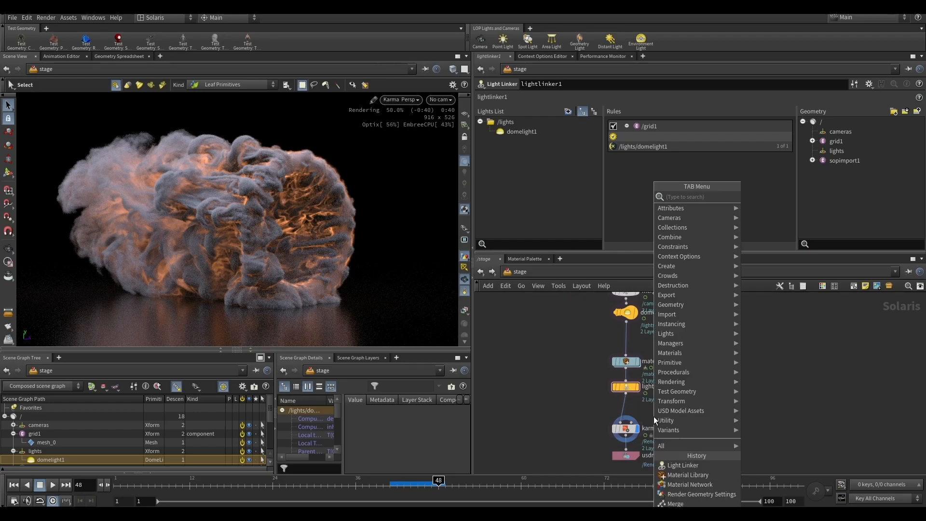
type("light")
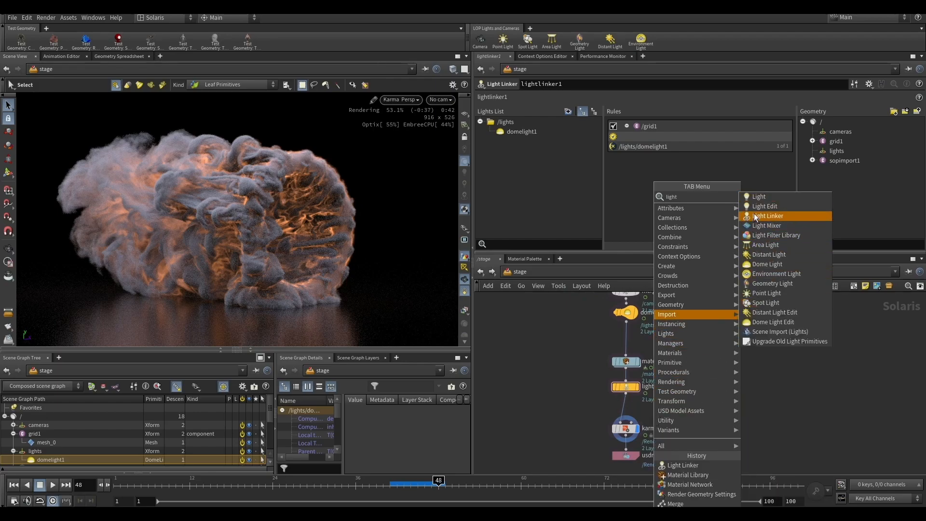
left_click(759, 197)
left_click(633, 423)
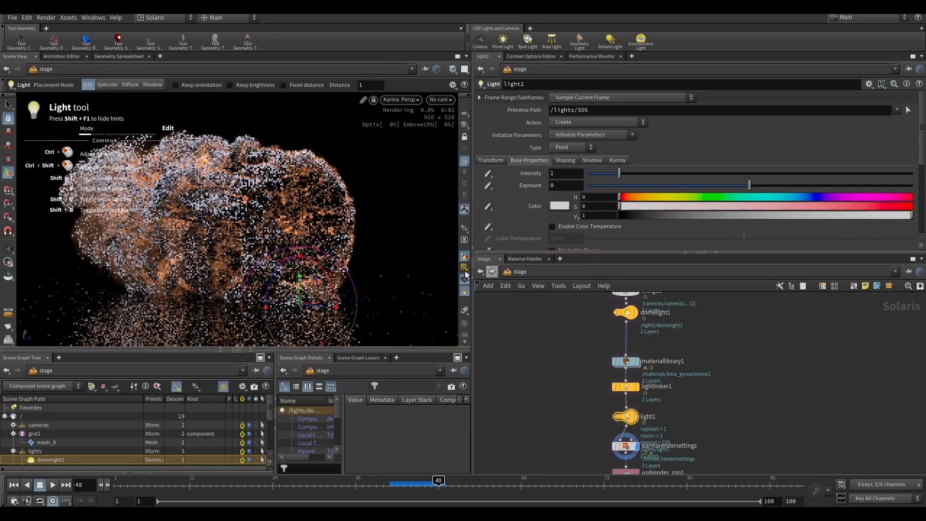
Raise light1 from the ground to the middle of the portal and set its intensity to 10
left_click_drag(299, 288, 300, 219)
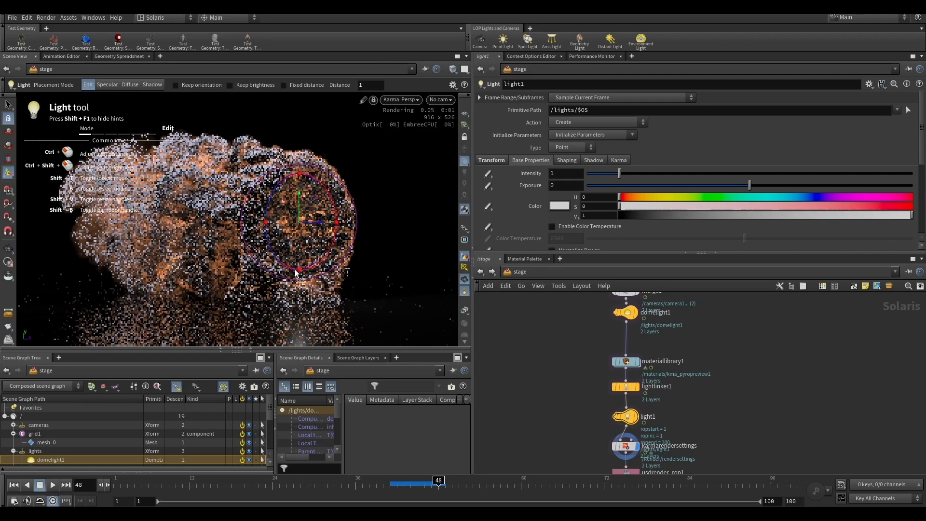
left_click(569, 174)
type("0")
key("Return")
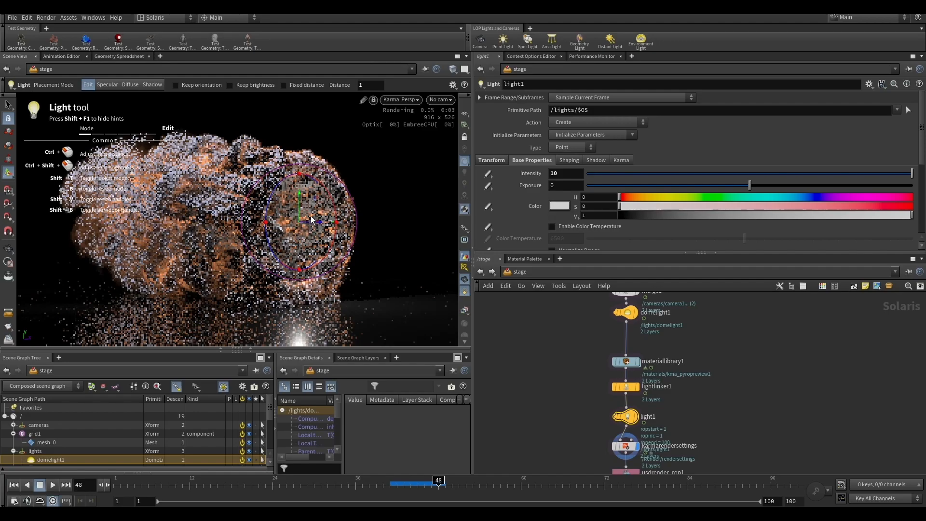
Switch the viewport renderer to Houdini GL and move light1 deeper into the smoke plume
left_click(389, 99)
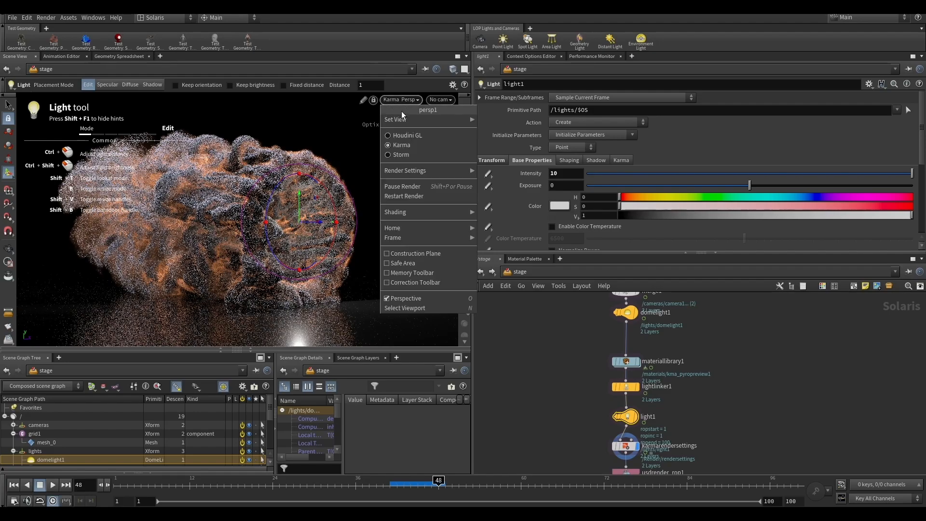
left_click(399, 143)
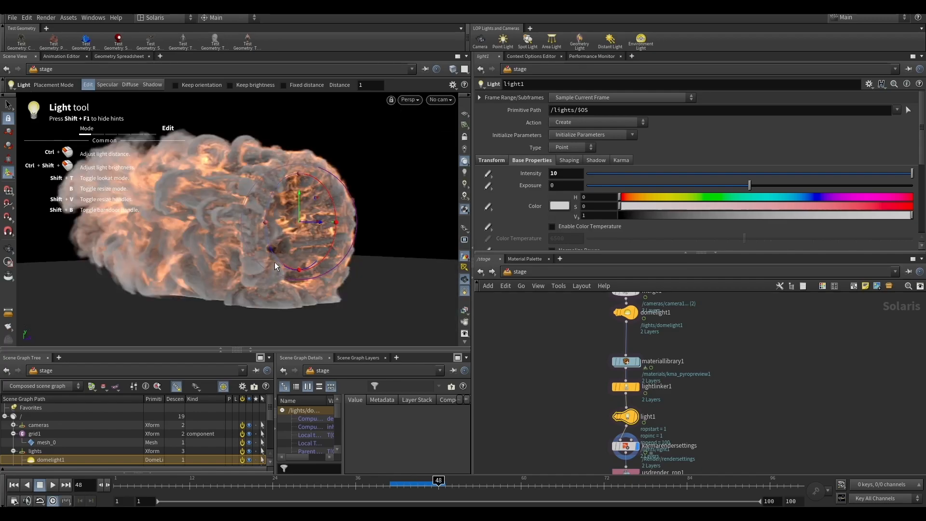
left_click_drag(317, 225, 273, 263, "alt")
right_click_drag(255, 219, 272, 240, "alt")
left_click_drag(272, 239, 259, 235, "alt")
Look through camera1 in the viewport and switch the viewport renderer back to Karma
left_click(440, 99)
left_click(453, 112)
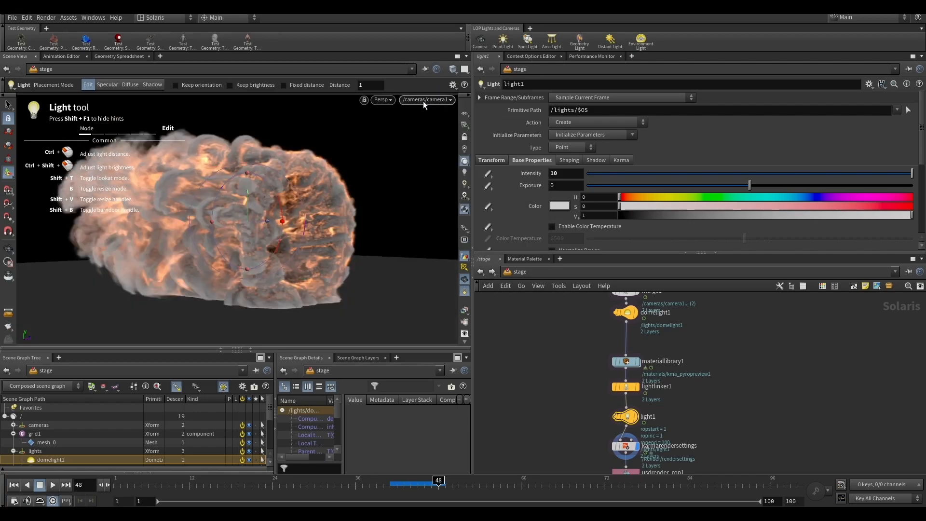
left_click(385, 100)
left_click(395, 144)
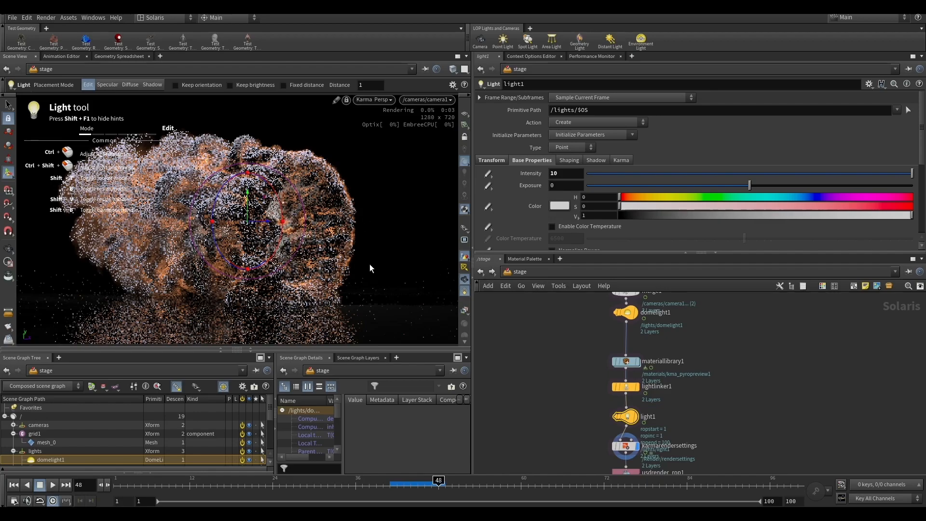
Set the color of light1 to yellow with hue 56 and saturation 0.83
left_click(562, 207)
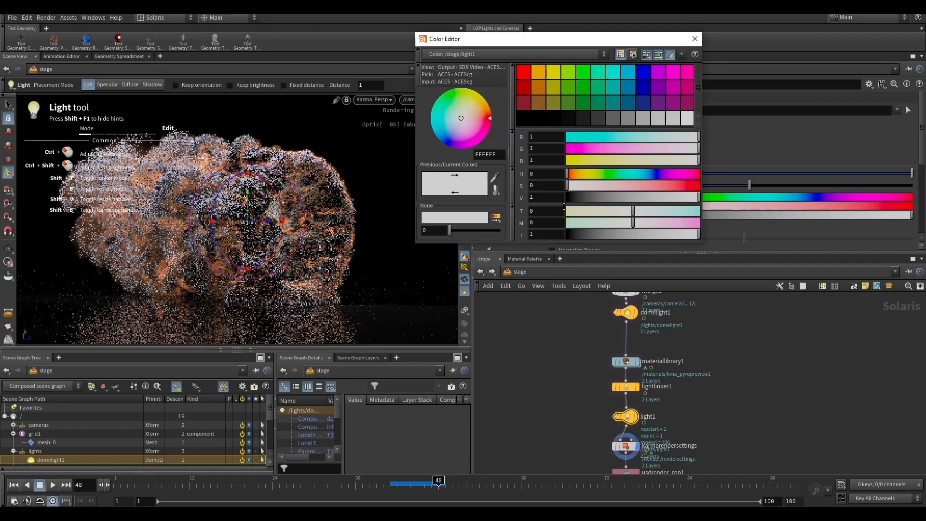
left_click(694, 39)
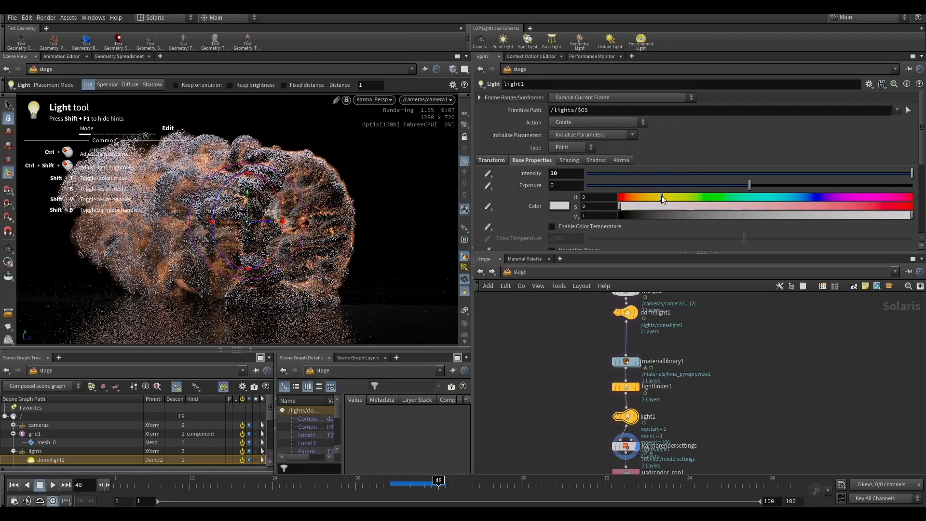
left_click_drag(661, 195, 676, 194)
left_click_drag(780, 205, 861, 207)
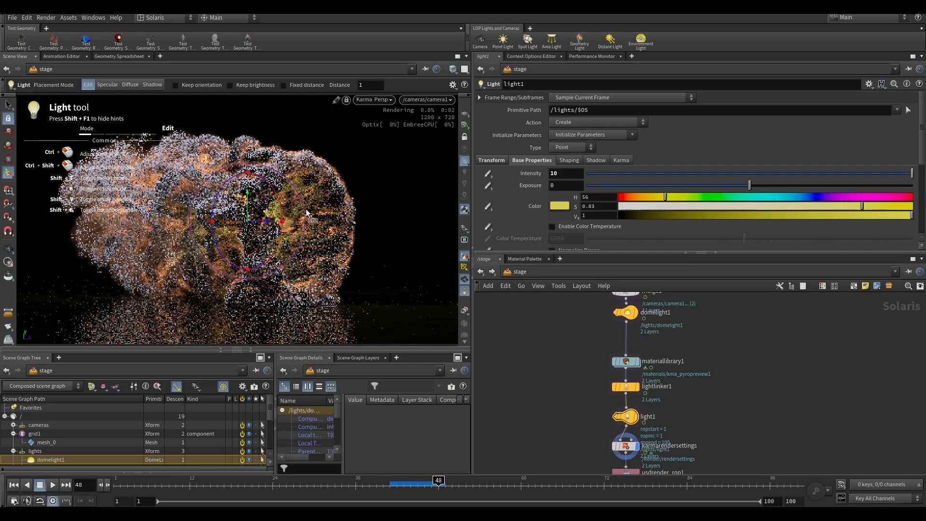
Set the color of light1 to a yellow-green with hue 66, saturation 0.7498 and value 0.7735
left_click(560, 207)
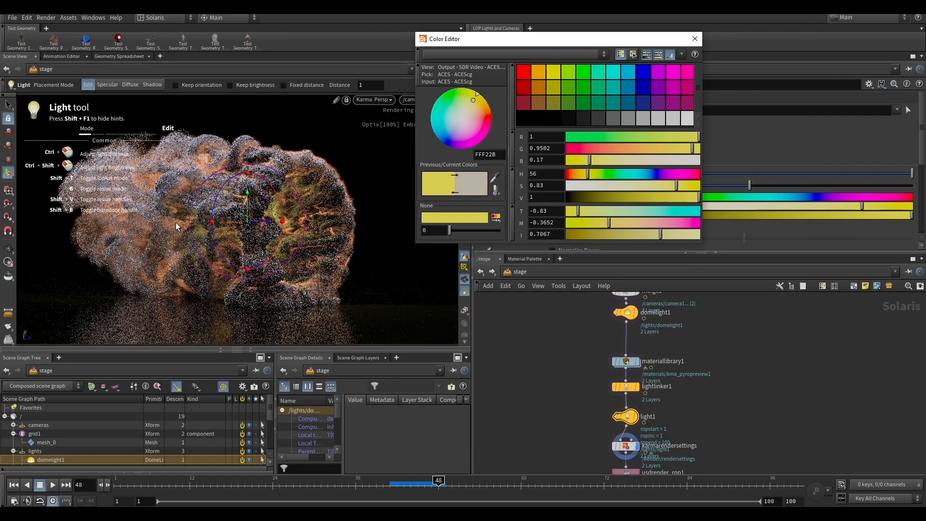
left_click(300, 226)
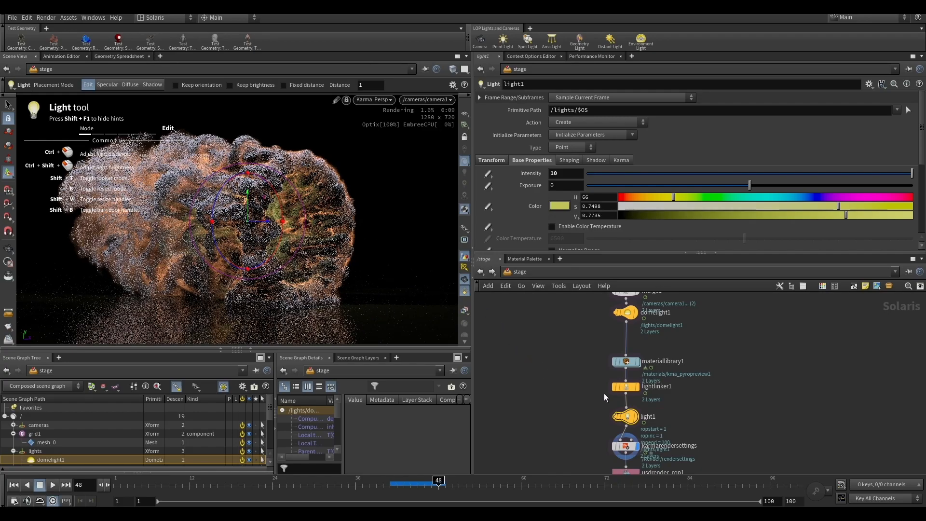
Review the node chain, examining the light source settings of rendergeometrysettings1 and the transform settings of camera1
scroll(651, 381, "down", 5)
scroll(649, 326, "up", 2)
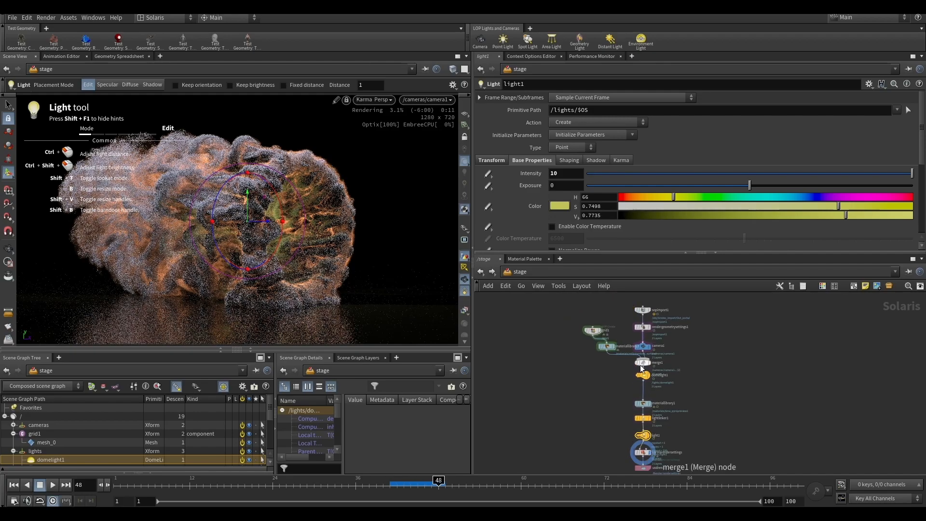
scroll(656, 330, "up", 3)
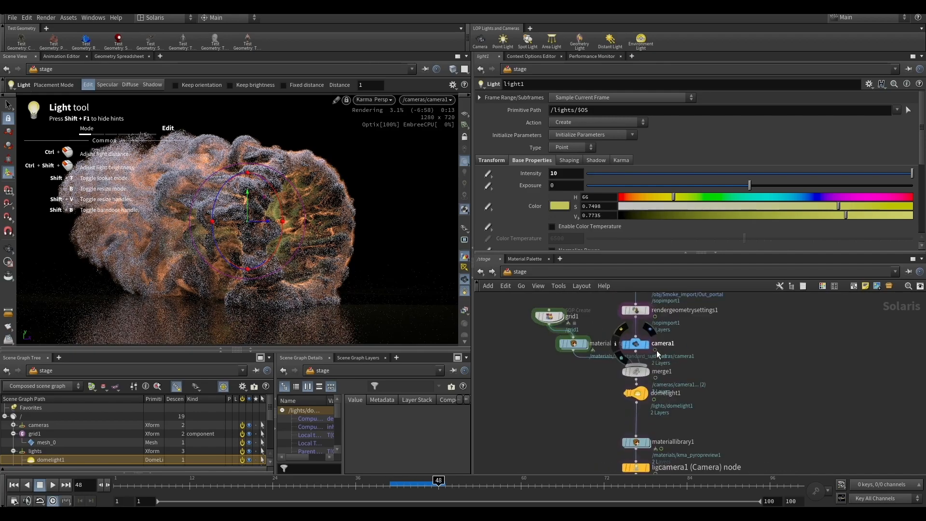
left_click(619, 323)
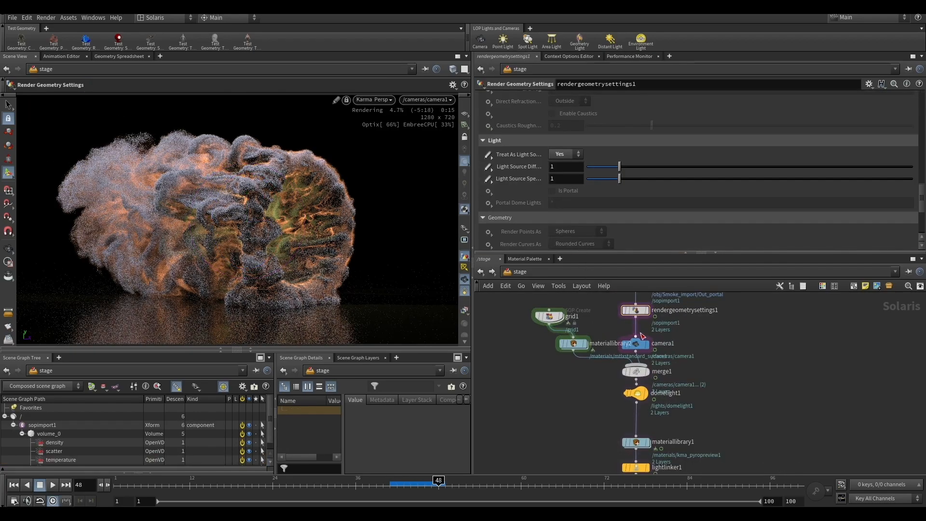
scroll(653, 332, "down", 2)
scroll(667, 356, "up", 3)
left_click_drag(706, 321, 609, 325)
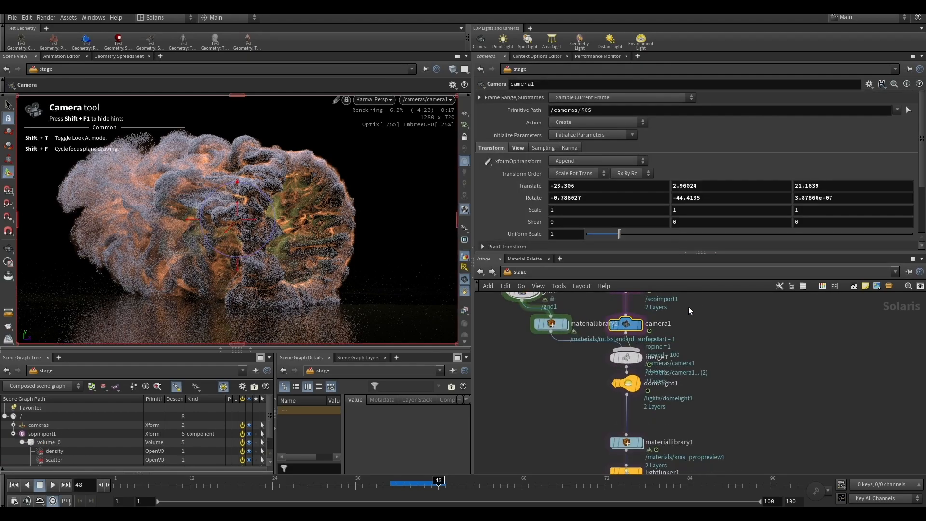
scroll(688, 305, "down", 3)
scroll(637, 369, "down", 1)
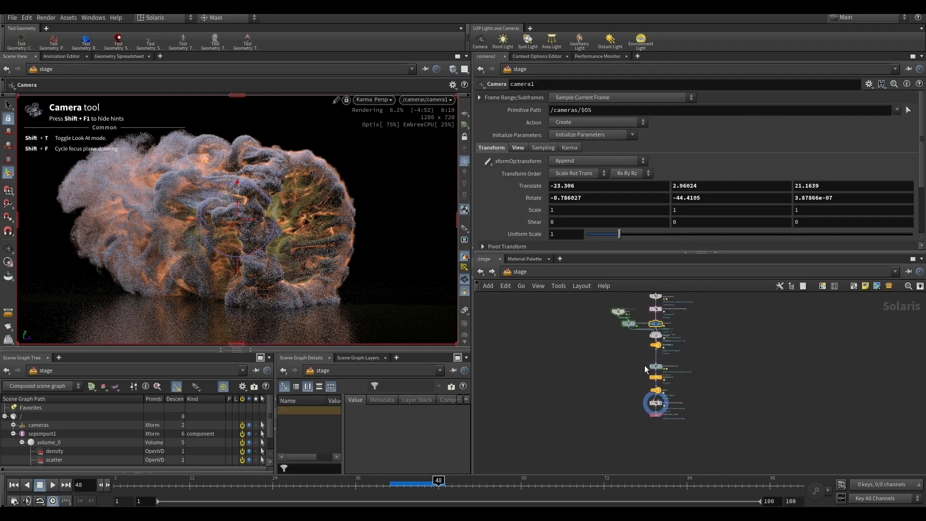
Add a Scene Import (Cameras) node beside the main node chain and delete it again
scroll(683, 337, "up", 2)
left_click(717, 338)
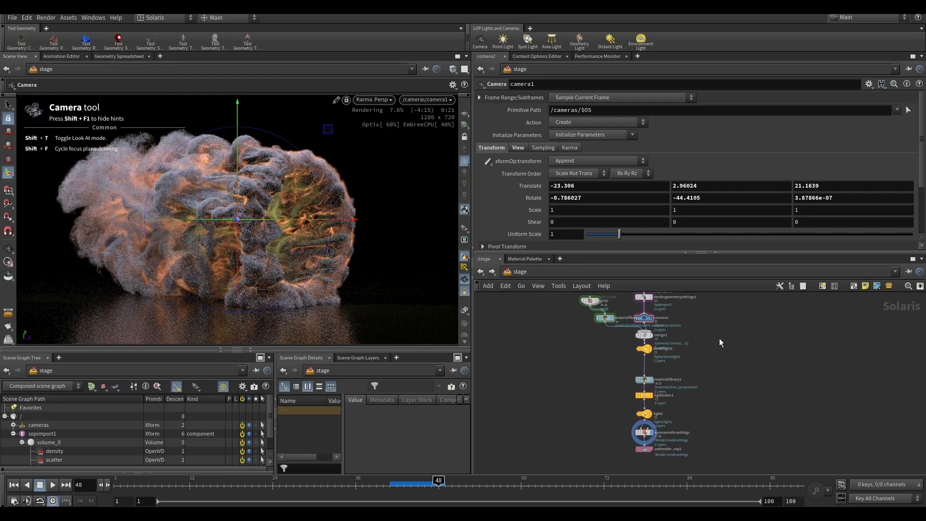
key("Tab")
type("ca")
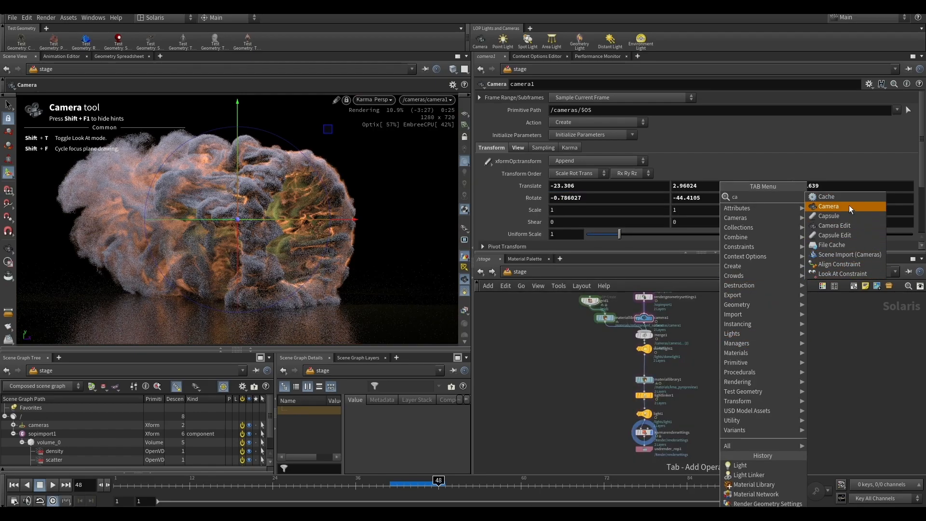
left_click(837, 256)
left_click(788, 350)
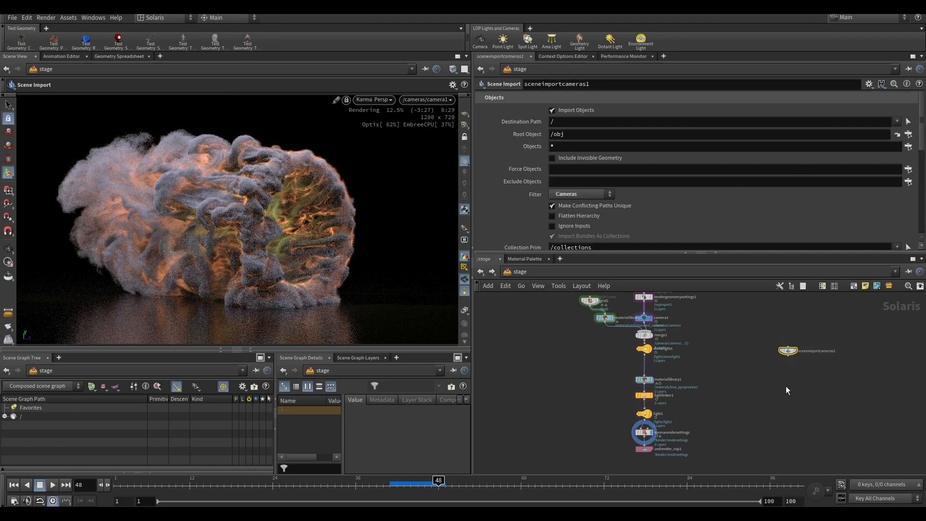
key("Delete")
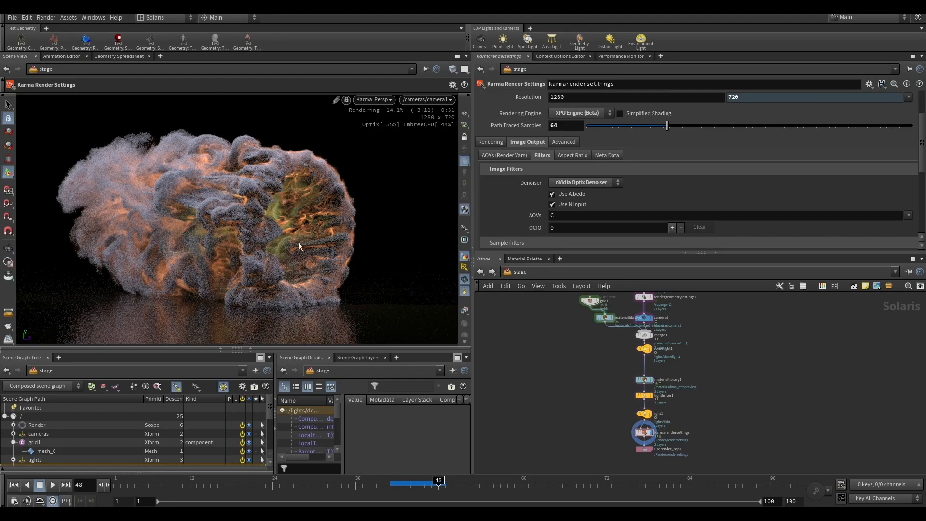
Set the intensity of light1 to 5 and its color saturation to 0
left_click_drag(625, 416, 678, 406)
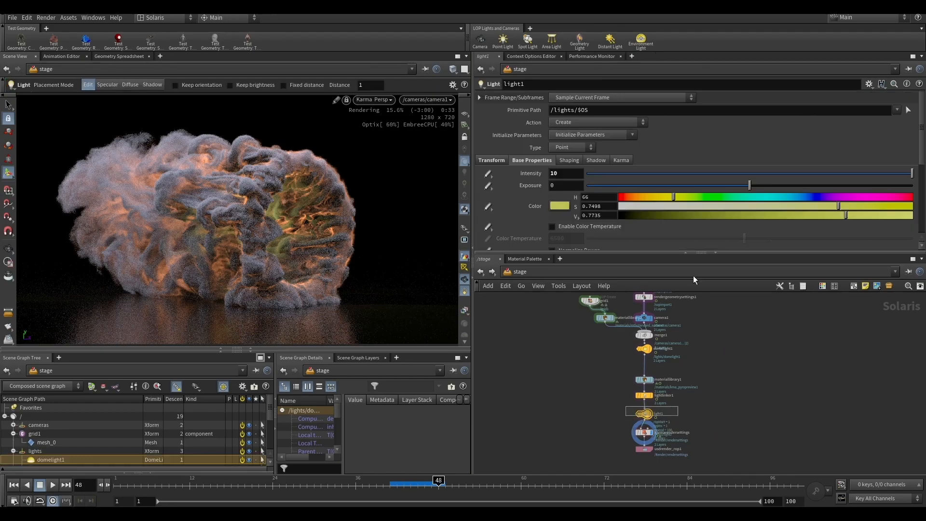
type("5")
key("Return")
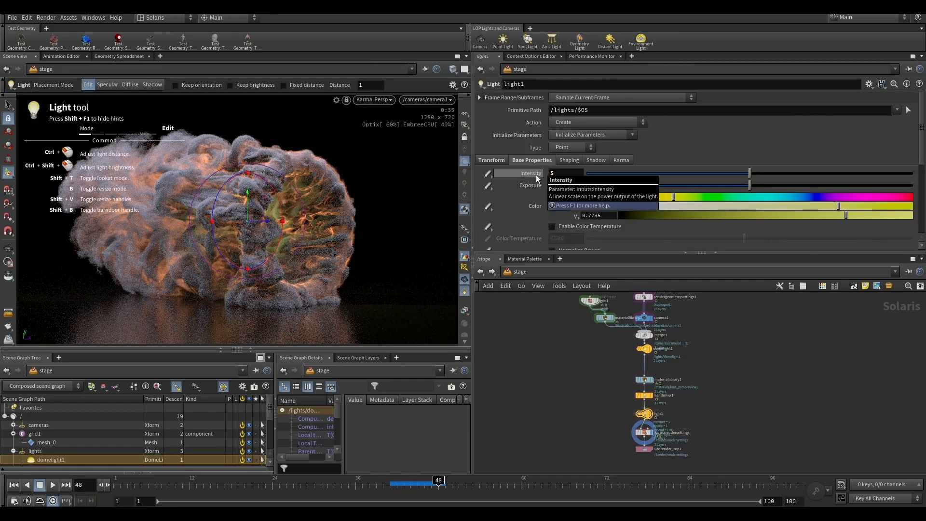
left_click_drag(725, 204, 585, 205)
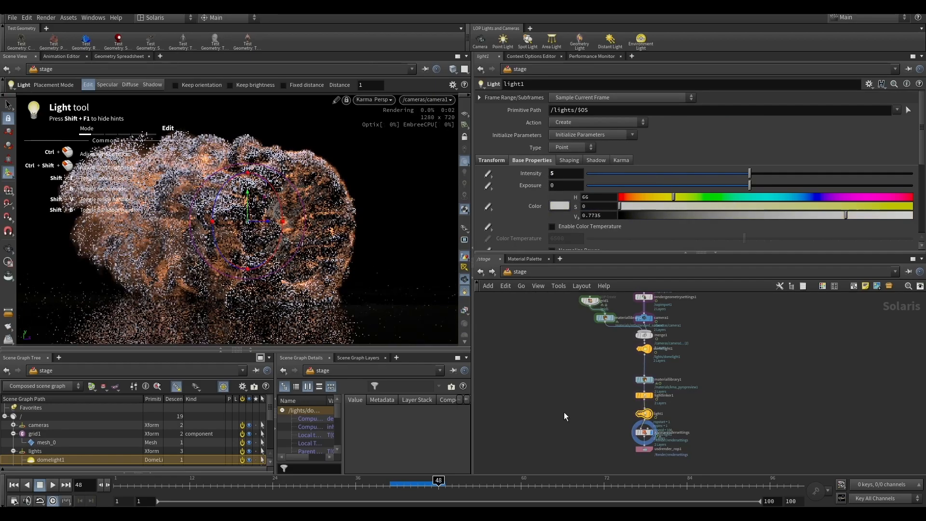
Set the intensity of domelight1 to 0.65
scroll(646, 349, "up", 3)
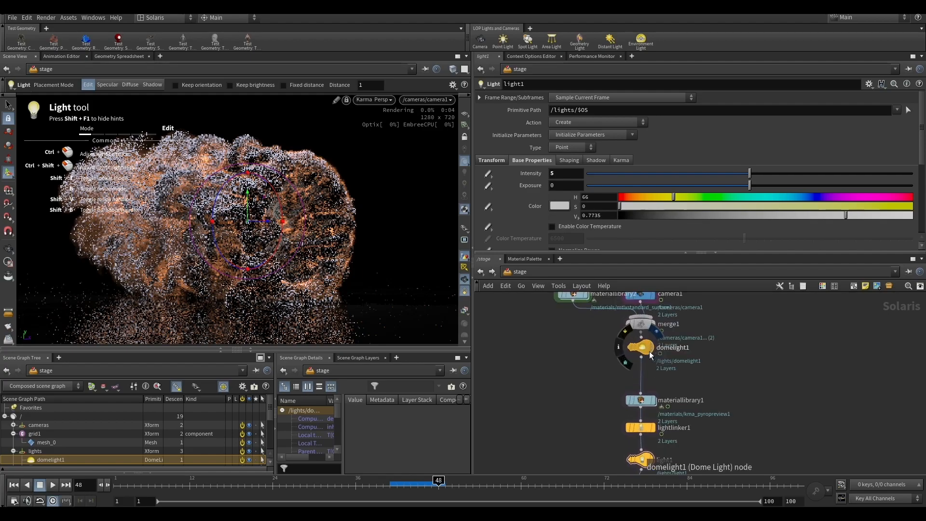
left_click(640, 347)
left_click_drag(618, 164, 607, 161)
scroll(599, 370, "down", 5)
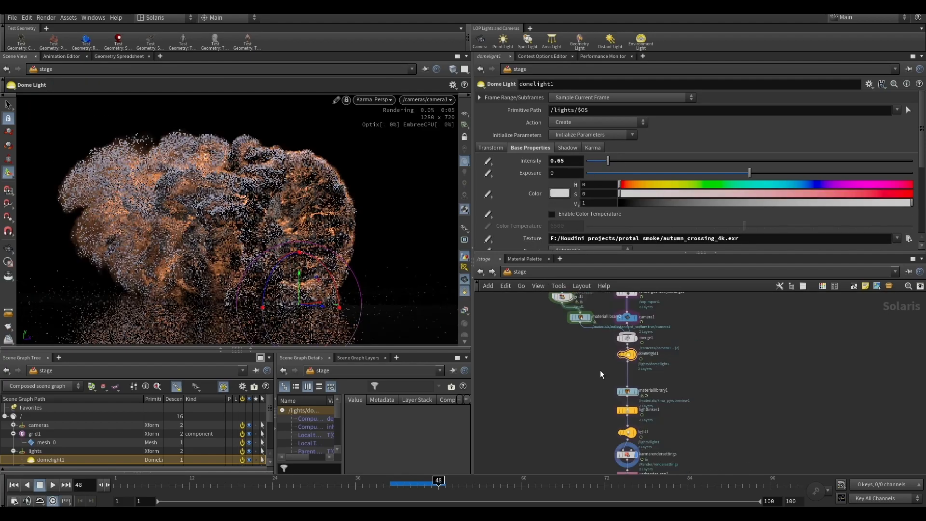